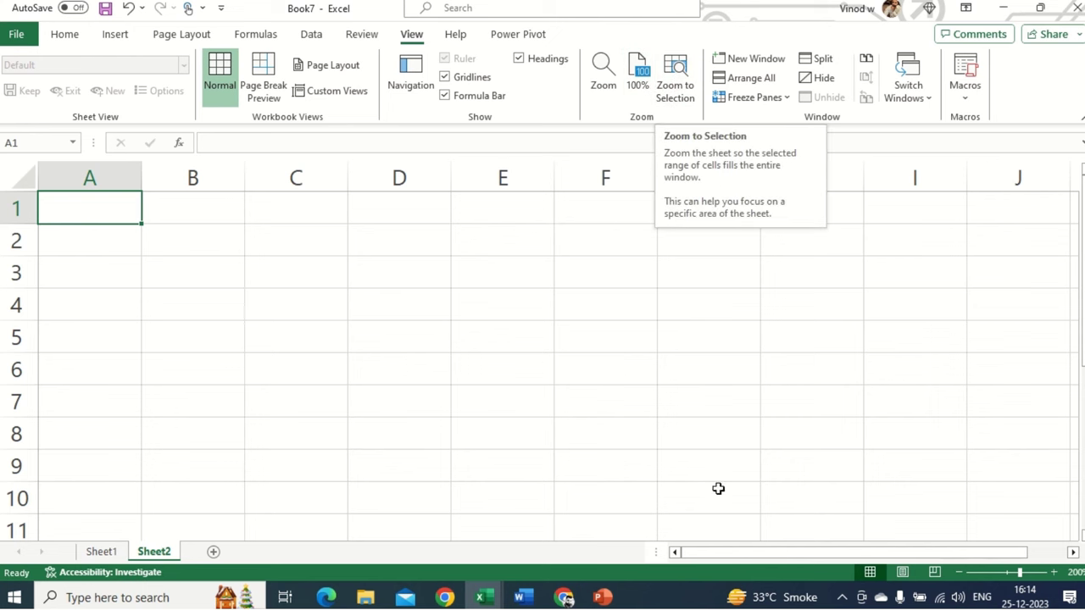
# - Reset Sheet2's zoom to 100%, then copy Sheet1's entire Country-to-Year data range into Sheet2 starting at cell A1
pyautogui.click(1023, 574)
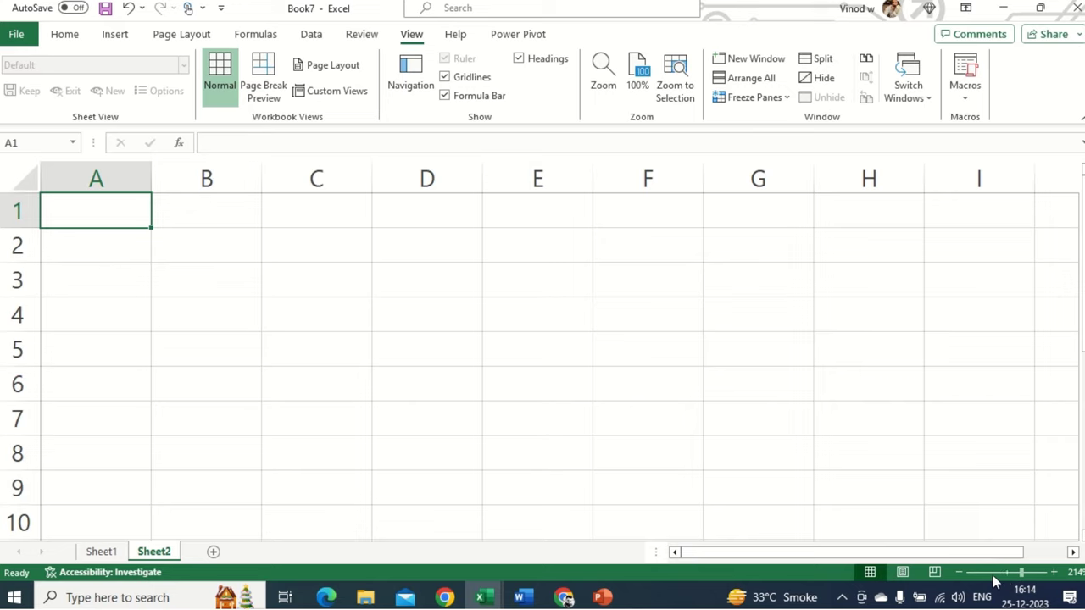
pyautogui.moveTo(1021, 576)
pyautogui.mouseDown()
pyautogui.moveTo(988, 571)
pyautogui.moveTo(1023, 572)
pyautogui.moveTo(996, 572)
pyautogui.moveTo(1017, 573)
pyautogui.moveTo(1009, 576)
pyautogui.mouseUp()
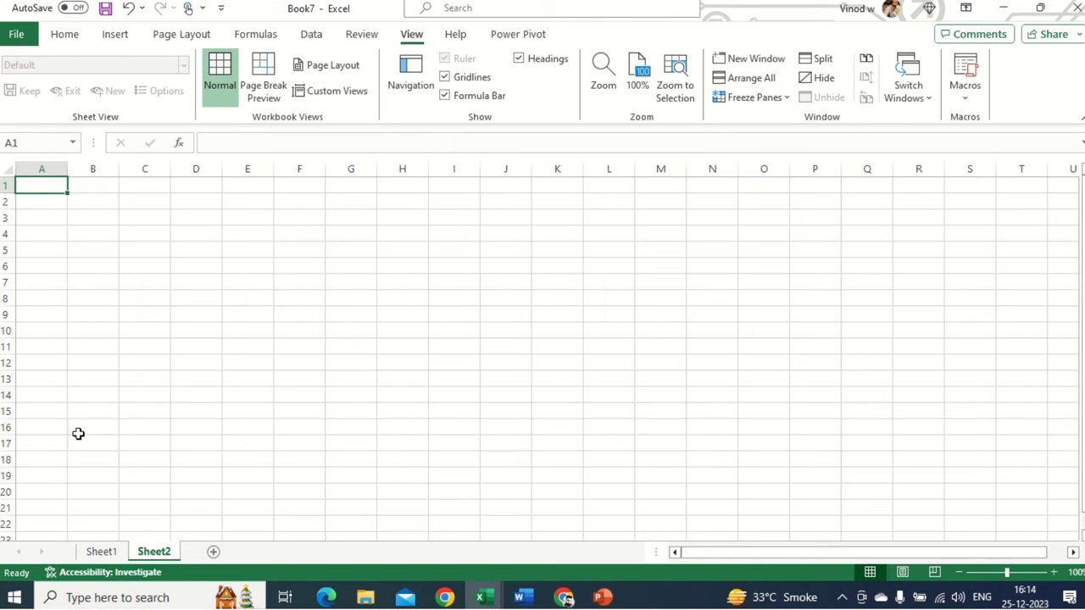
pyautogui.click(106, 552)
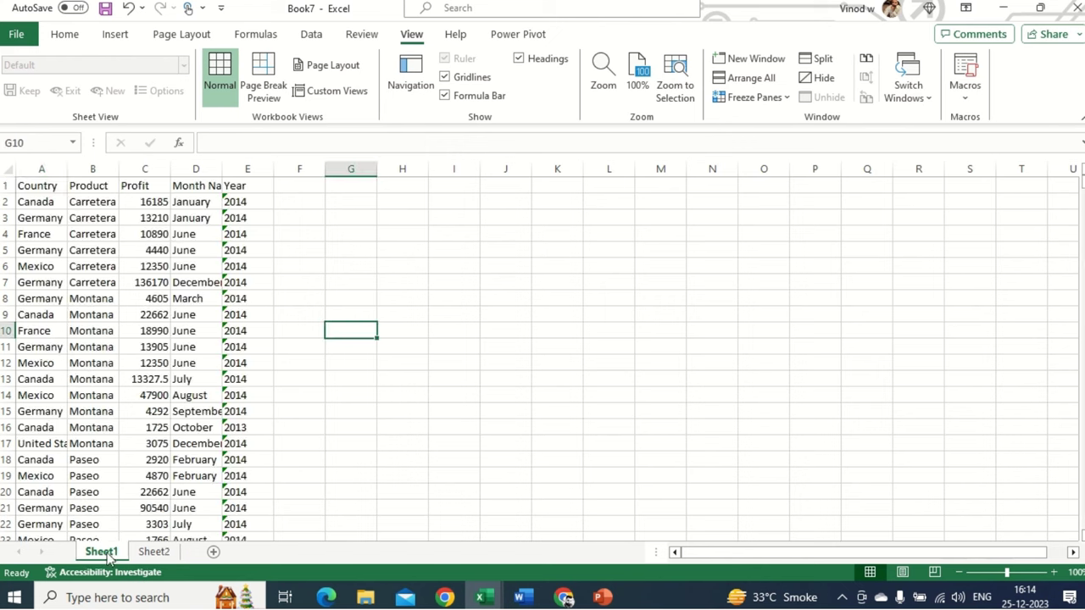
pyautogui.click(39, 187)
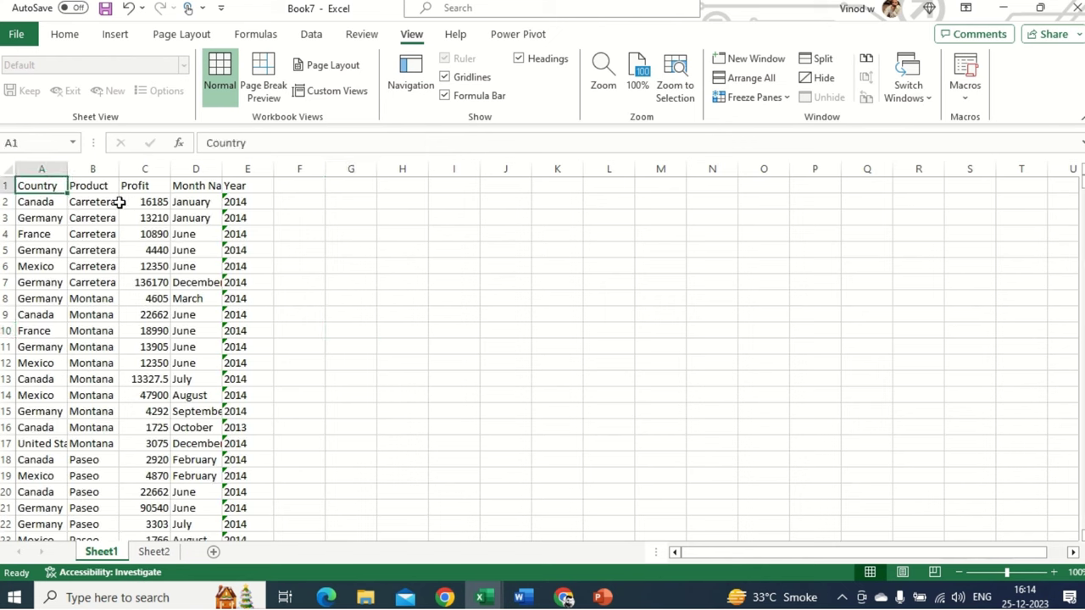
pyautogui.hotkey('shift', 'Right')
pyautogui.hotkey('shift', 'Right')
pyautogui.hotkey('shift', 'Right')
pyautogui.hotkey('shift', 'Right')
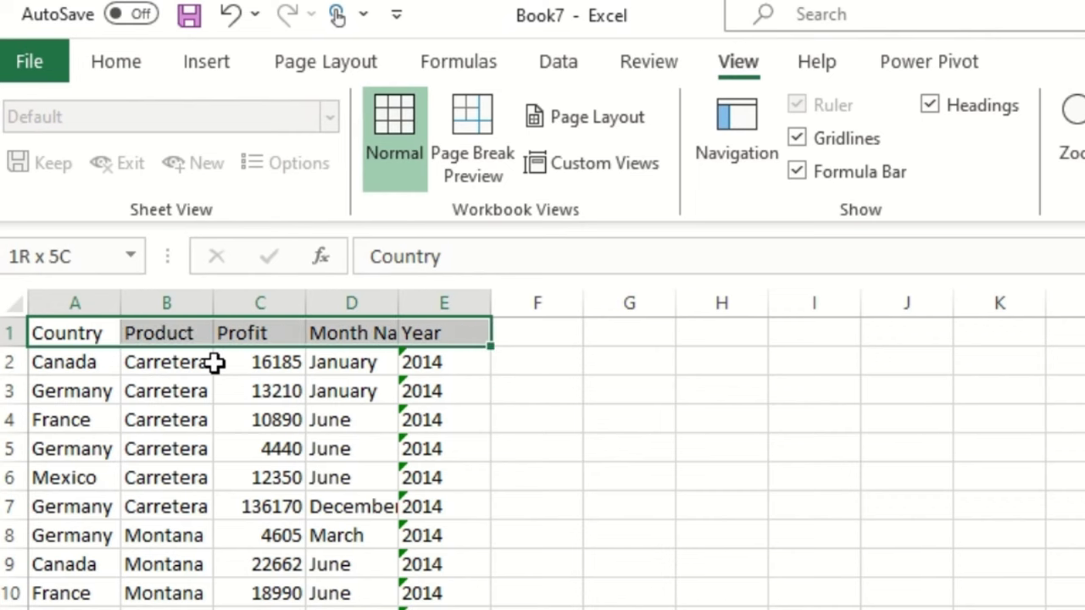
pyautogui.hotkey('ctrl', 'shift', 'Down')
pyautogui.hotkey('ctrl', 'c')
pyautogui.hotkey('ctrl', 'BackSpace')
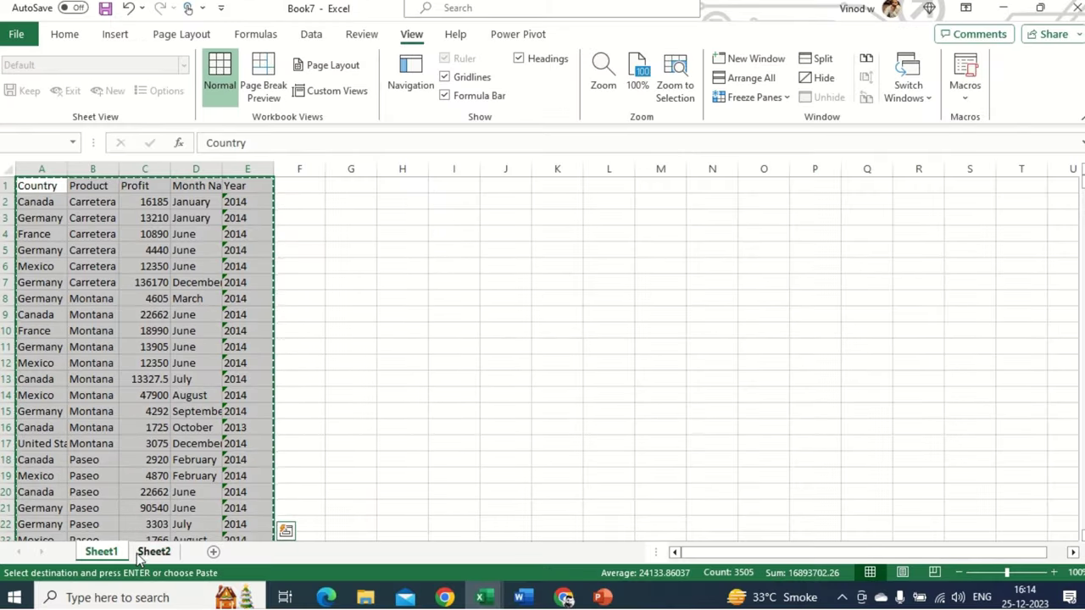
pyautogui.click(153, 552)
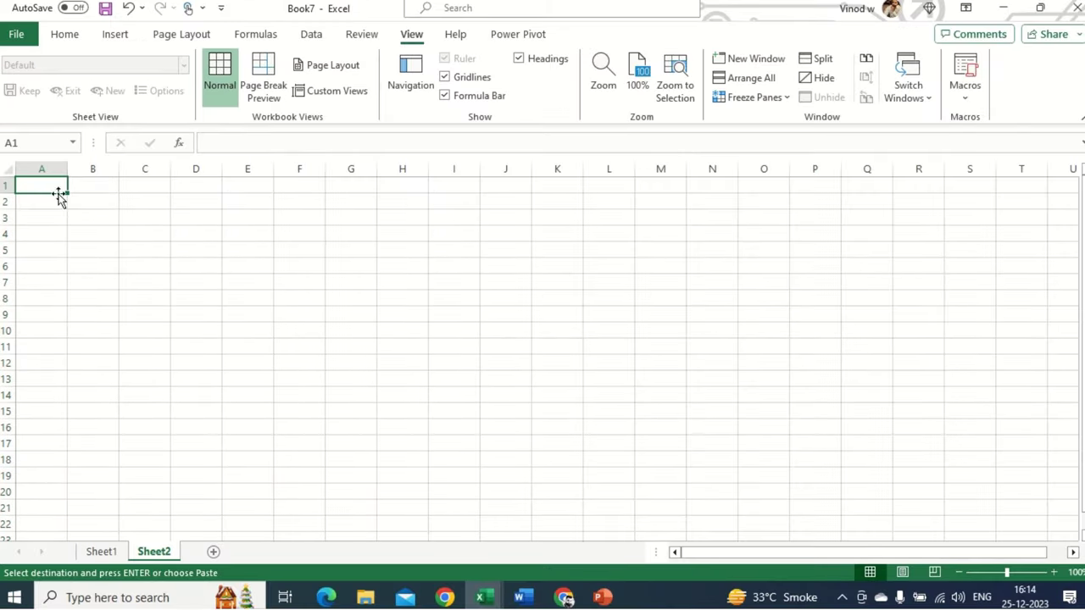
pyautogui.press('Return')
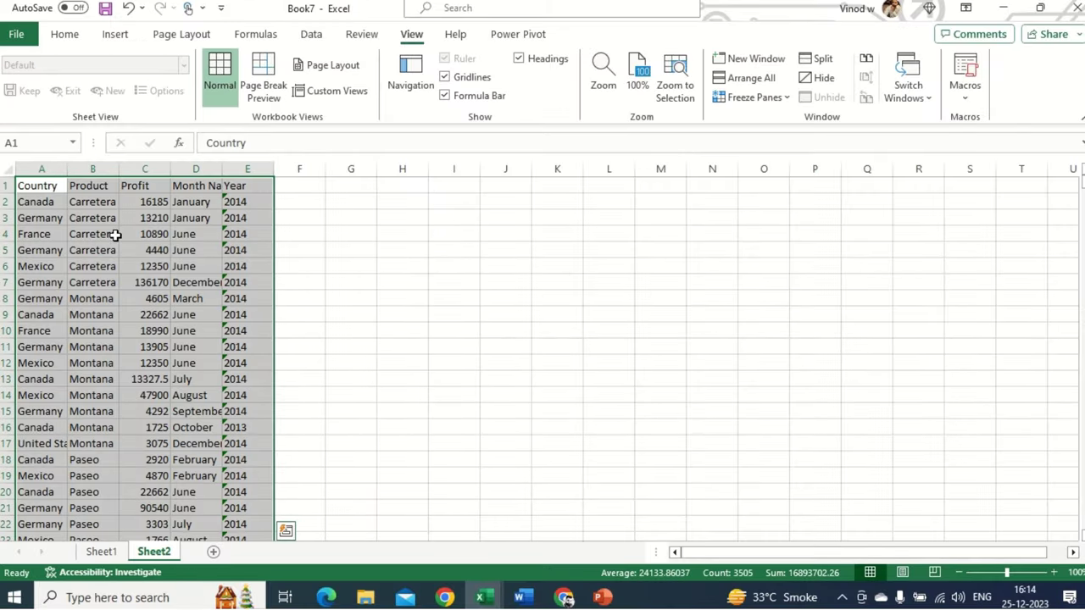
pyautogui.click(112, 235)
pyautogui.click(41, 188)
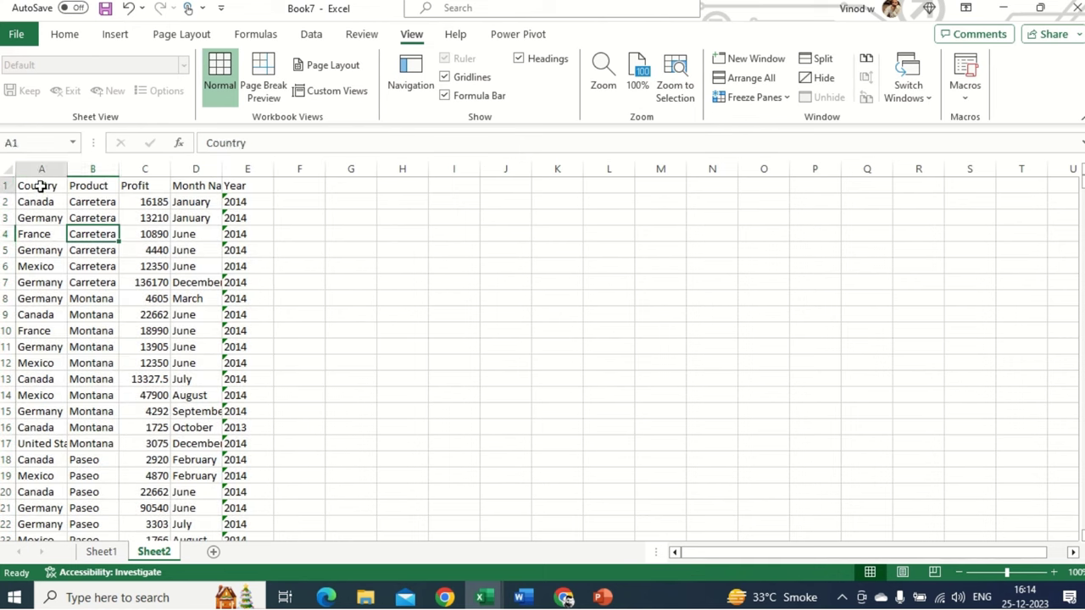
pyautogui.click(91, 188)
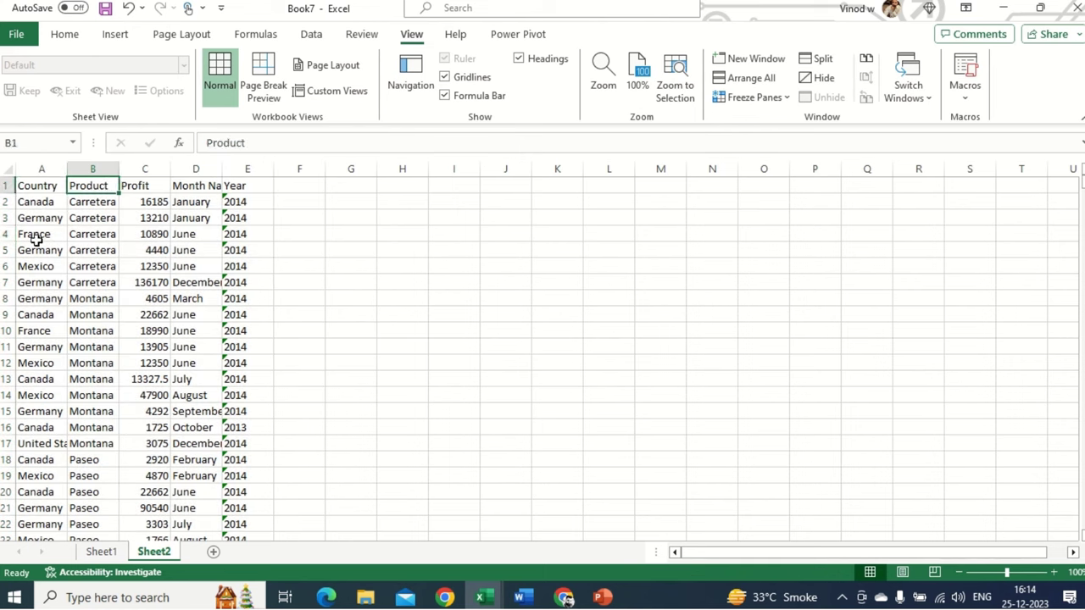
pyautogui.click(147, 187)
pyautogui.click(206, 188)
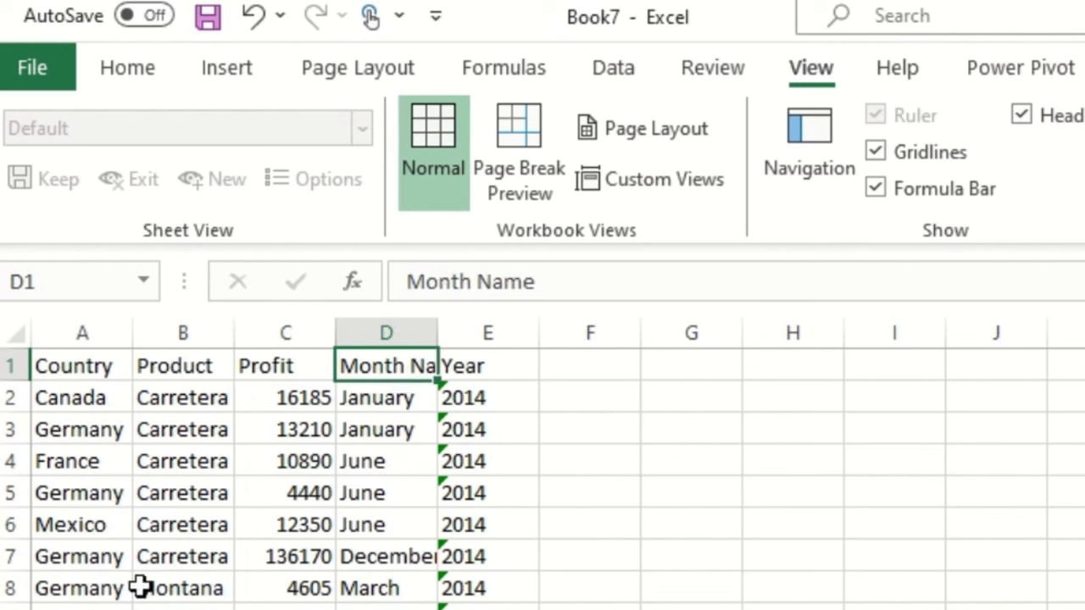
pyautogui.click(450, 373)
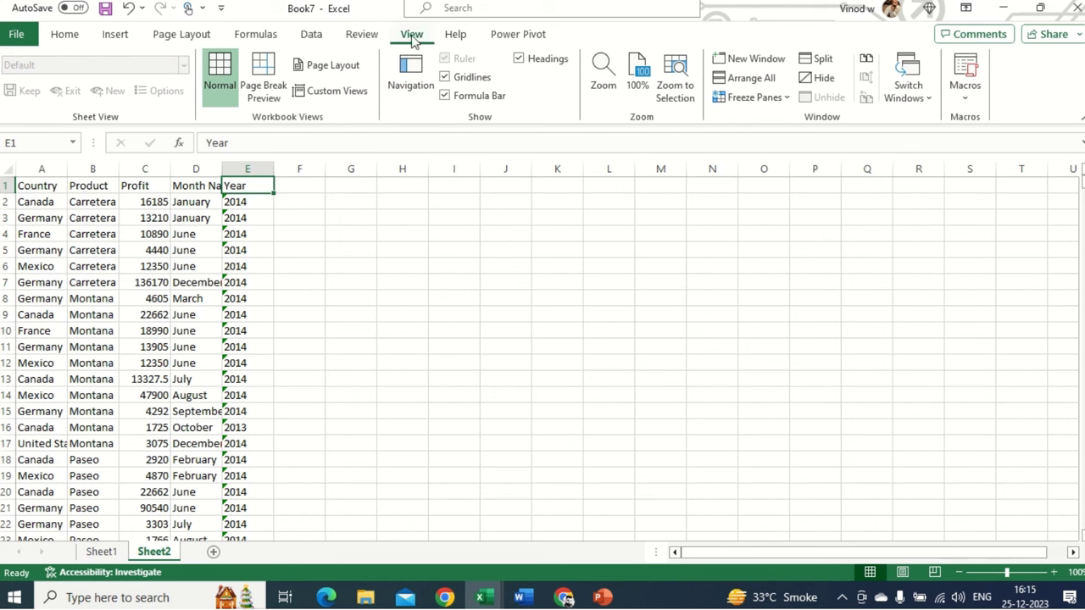
# - Set the magnification of Sheet2 to 200%
pyautogui.click(604, 76)
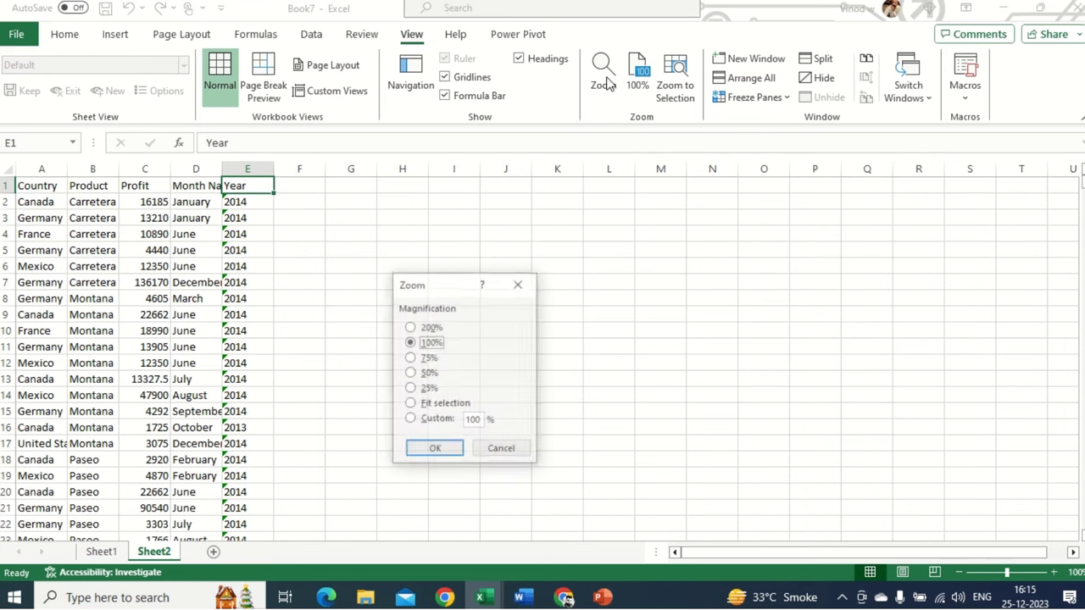
pyautogui.click(429, 328)
pyautogui.click(448, 452)
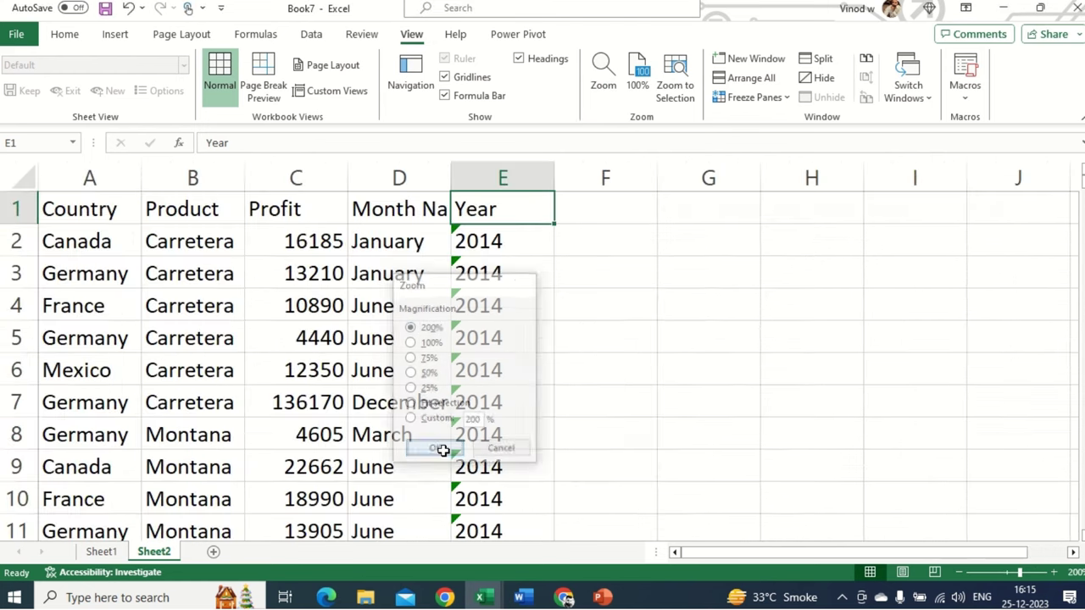
# - Examine the Country, Product, Profit, Month Name and Year columns of the enlarged data one by one
pyautogui.click(284, 339)
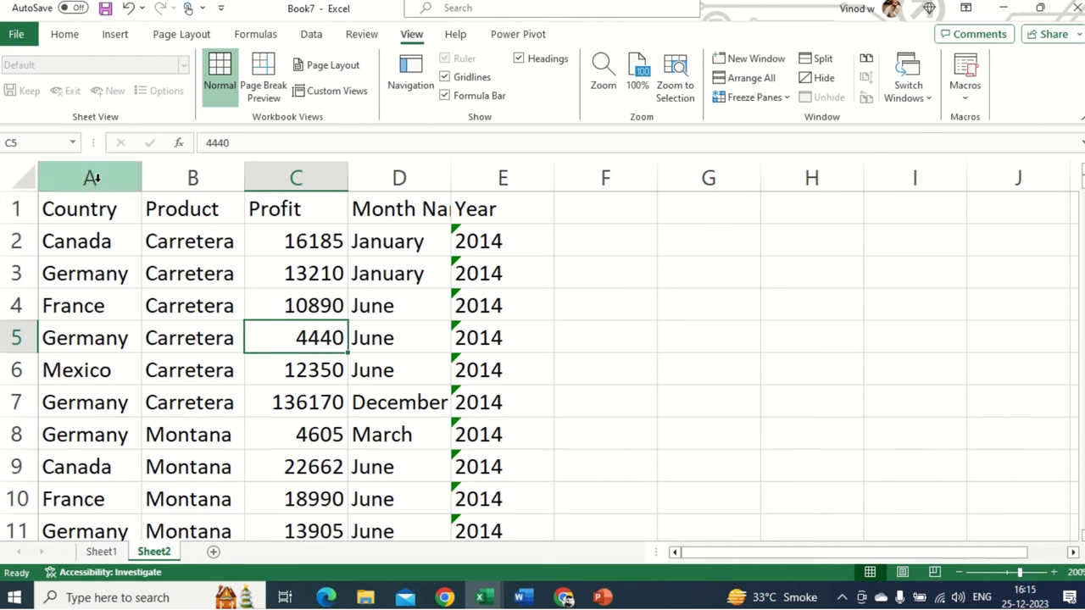
pyautogui.click(93, 176)
pyautogui.click(185, 174)
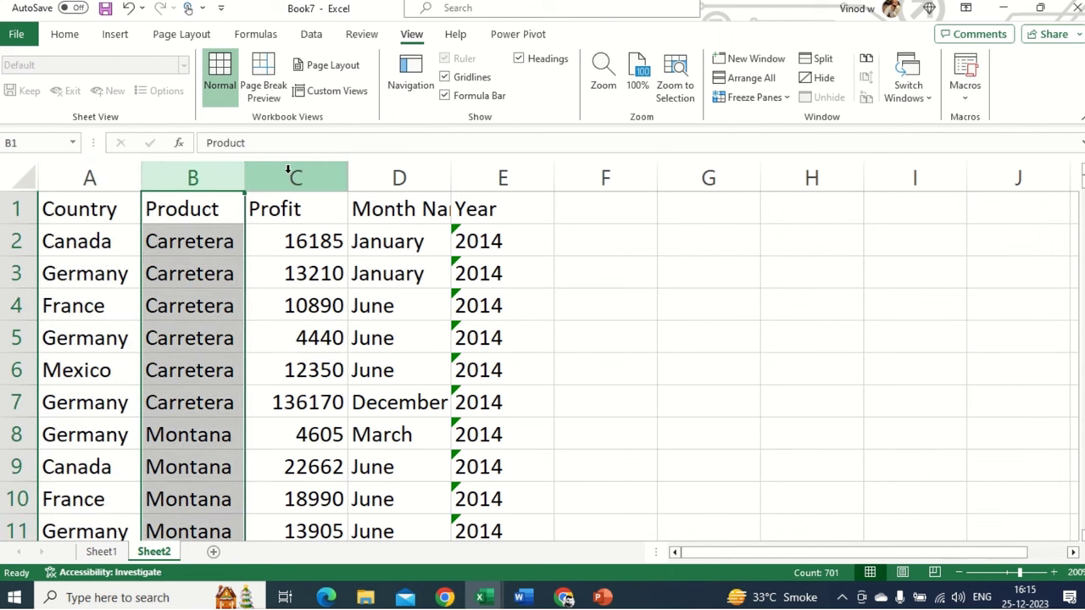
pyautogui.click(291, 174)
pyautogui.click(414, 173)
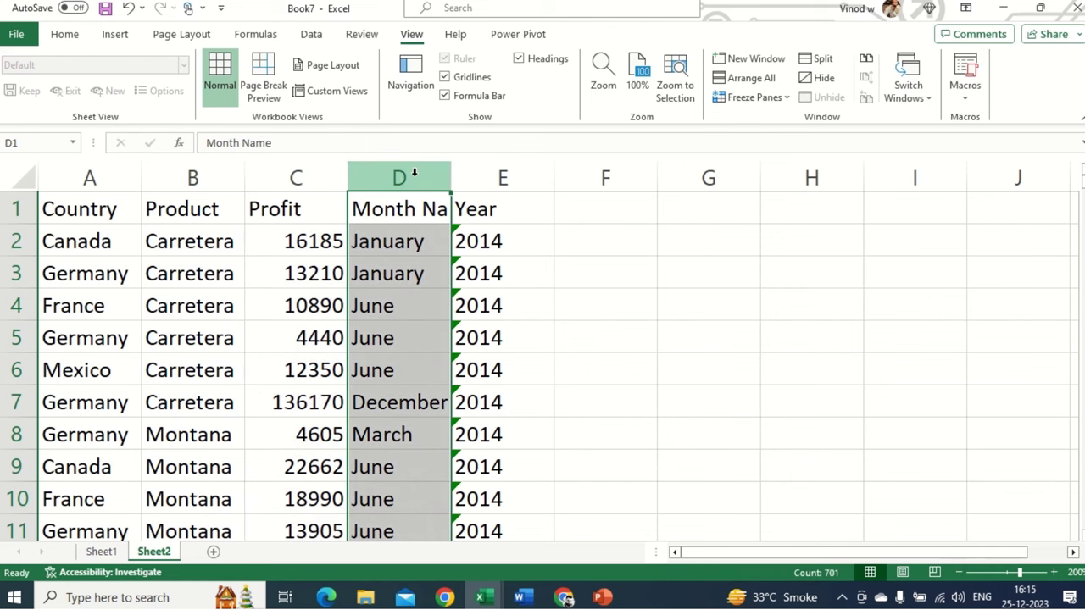
pyautogui.click(521, 175)
pyautogui.click(474, 284)
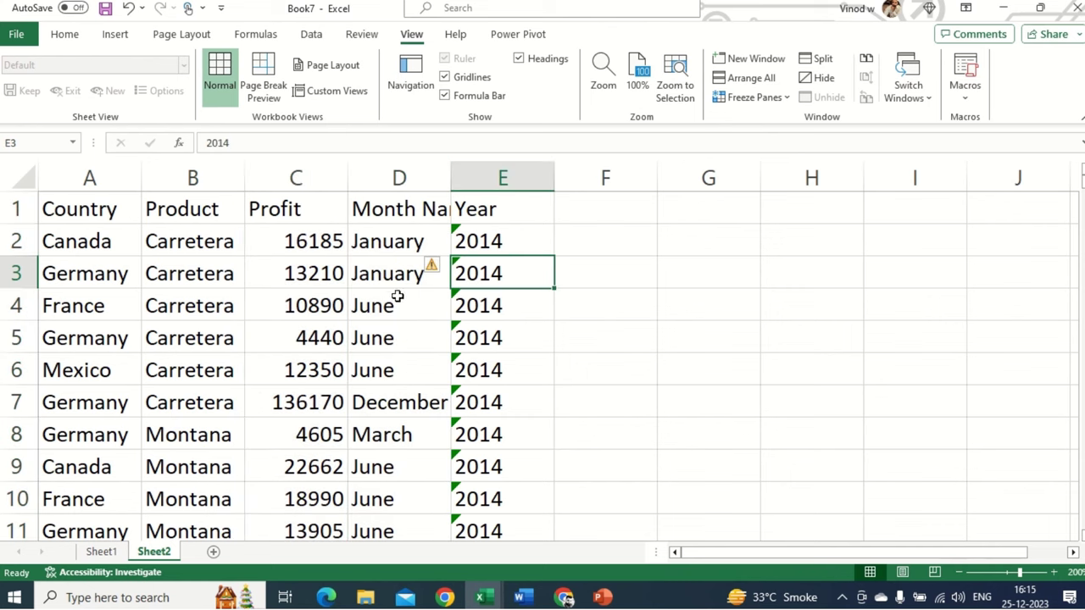
pyautogui.click(369, 327)
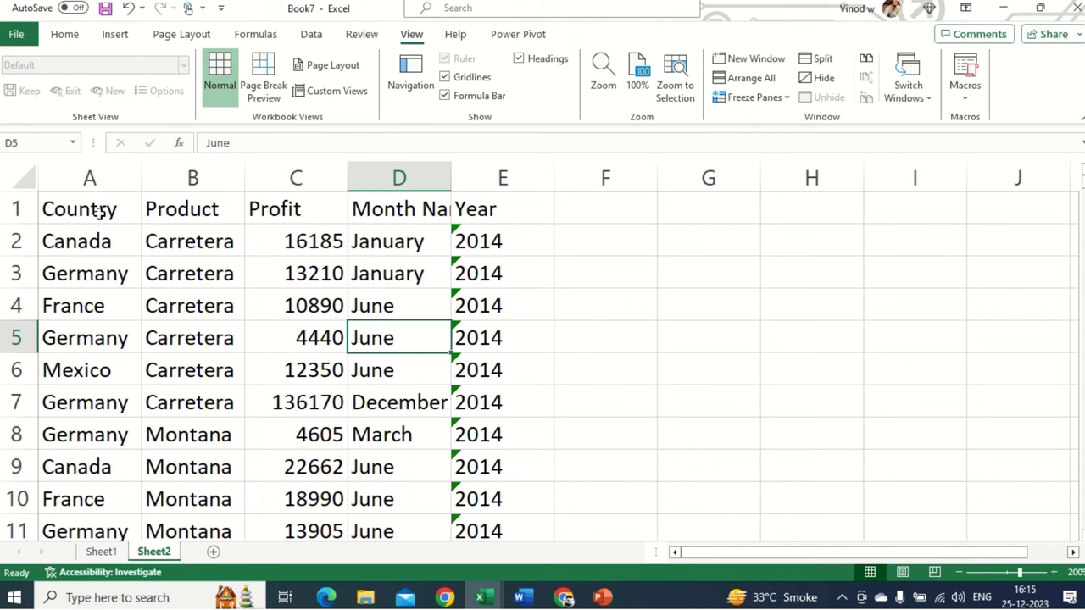
# - Format the header cells A1:E1 with a medium blue-gray fill and bold text
pyautogui.moveTo(97, 211); pyautogui.dragTo(488, 213)
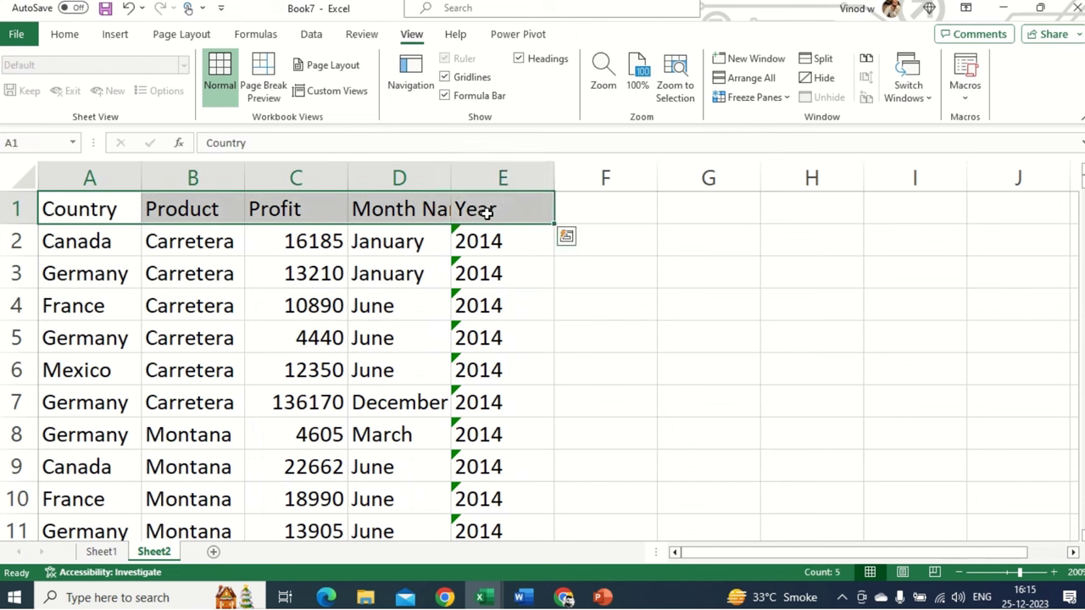
pyautogui.click(66, 36)
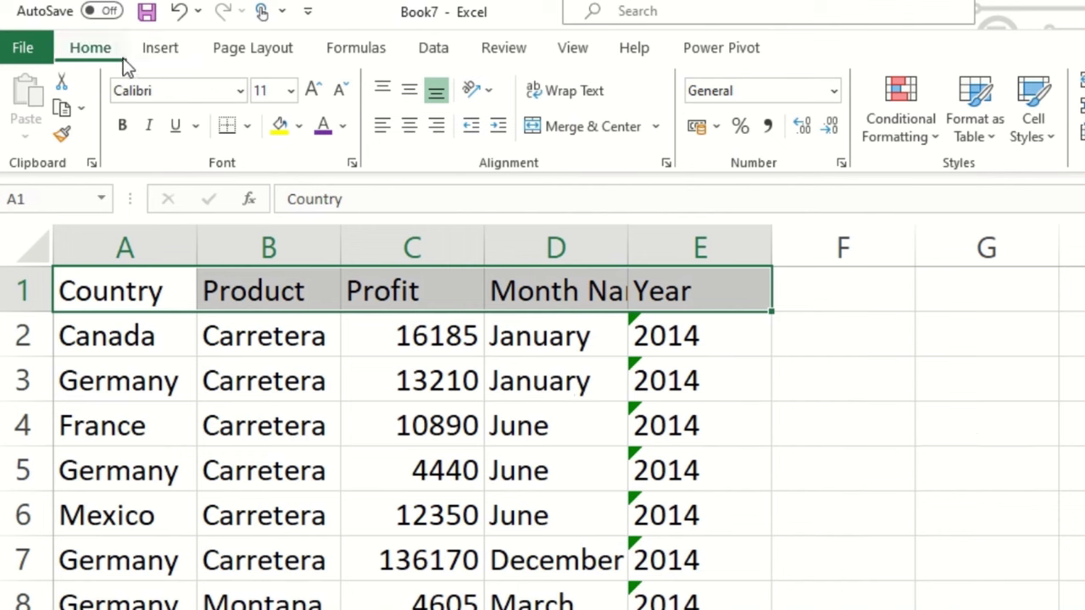
pyautogui.click(300, 127)
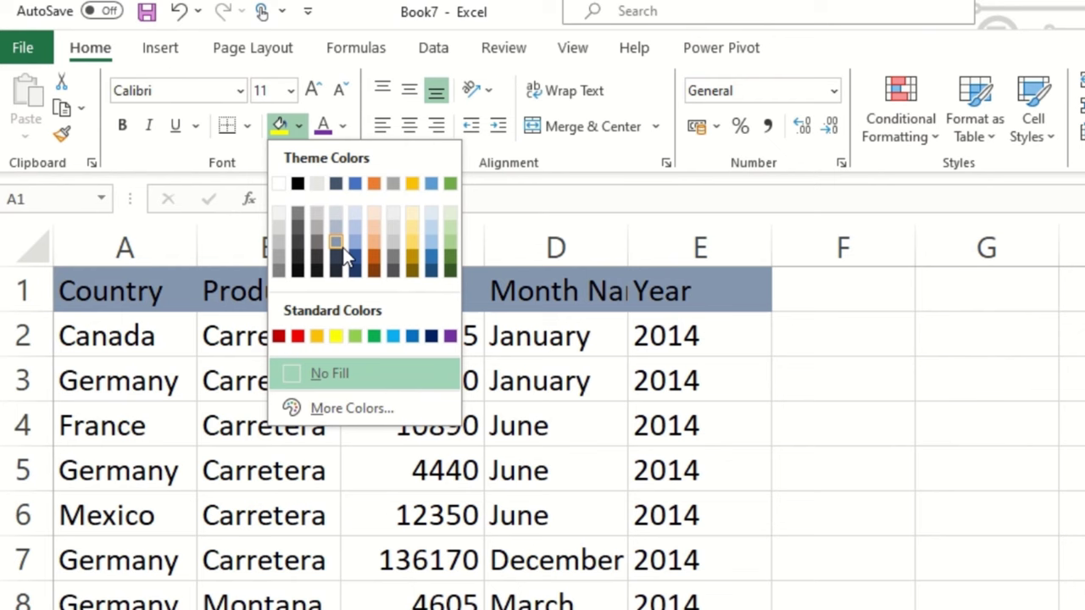
pyautogui.click(343, 248)
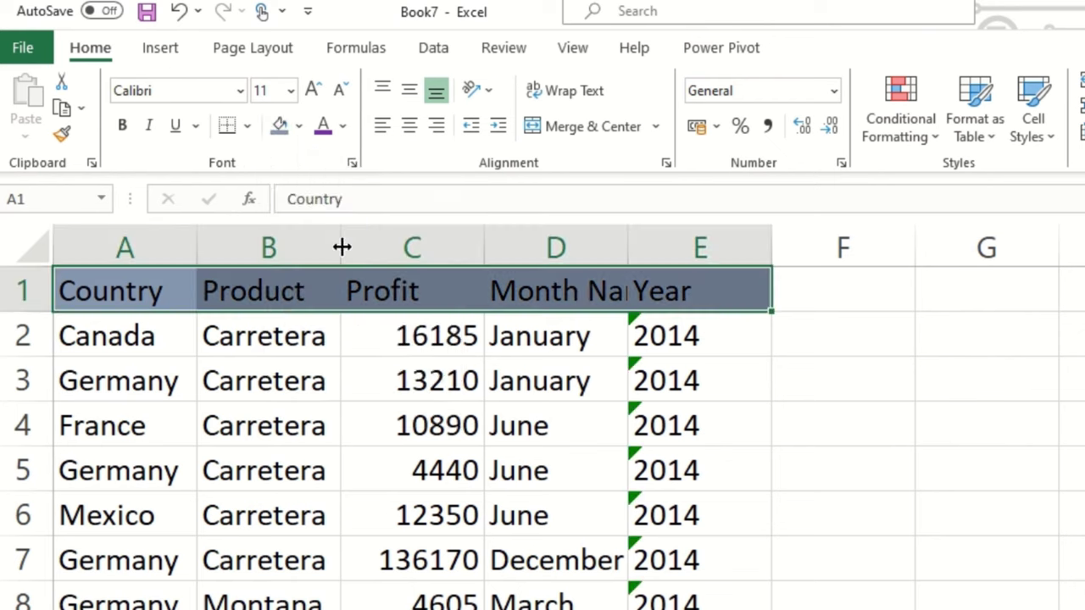
pyautogui.click(123, 127)
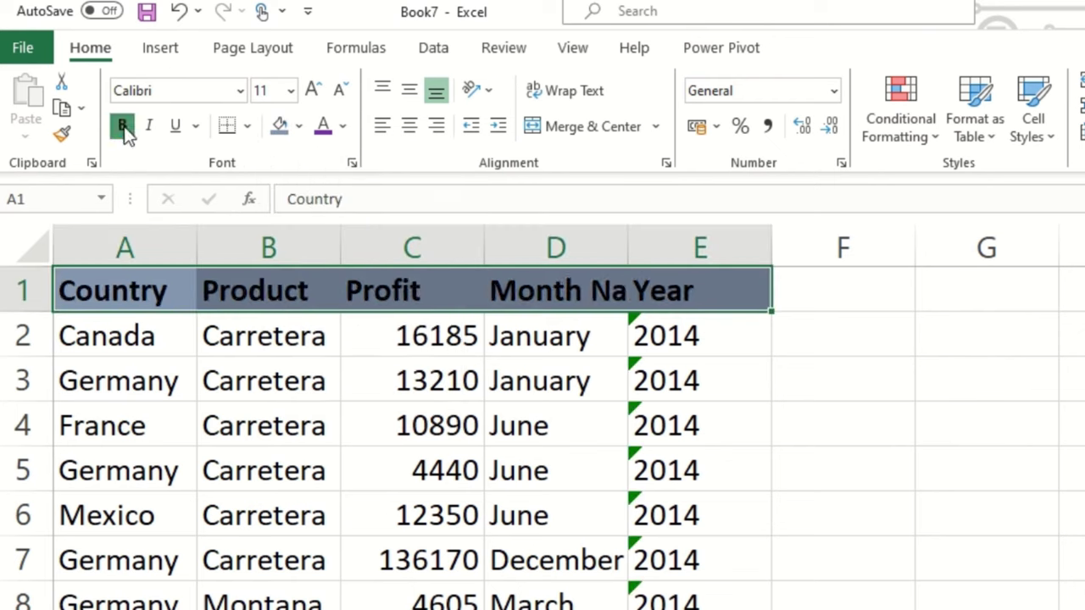
pyautogui.click(268, 428)
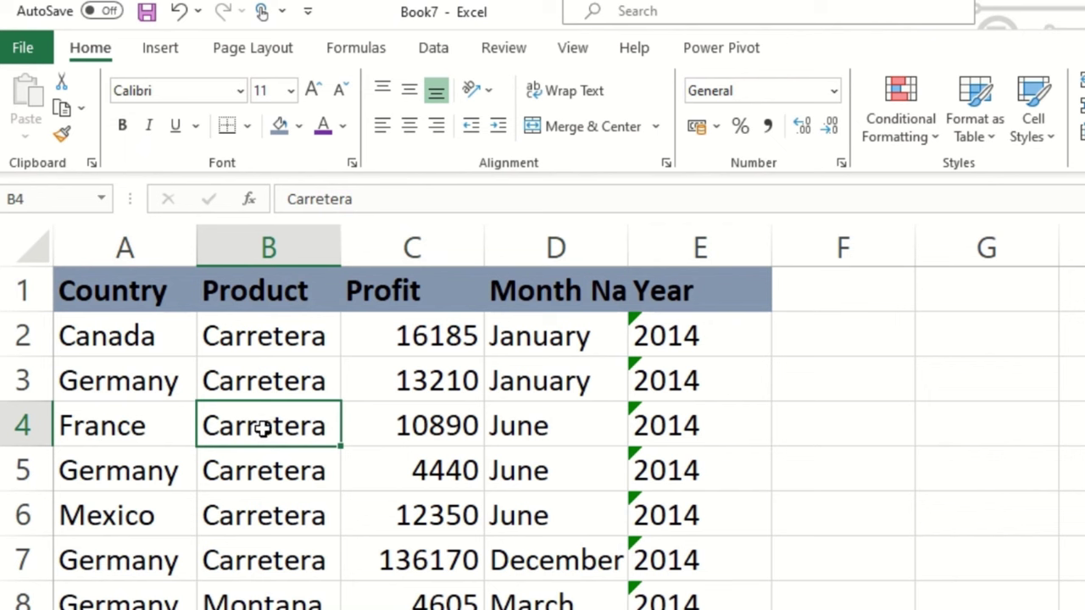
pyautogui.click(108, 293)
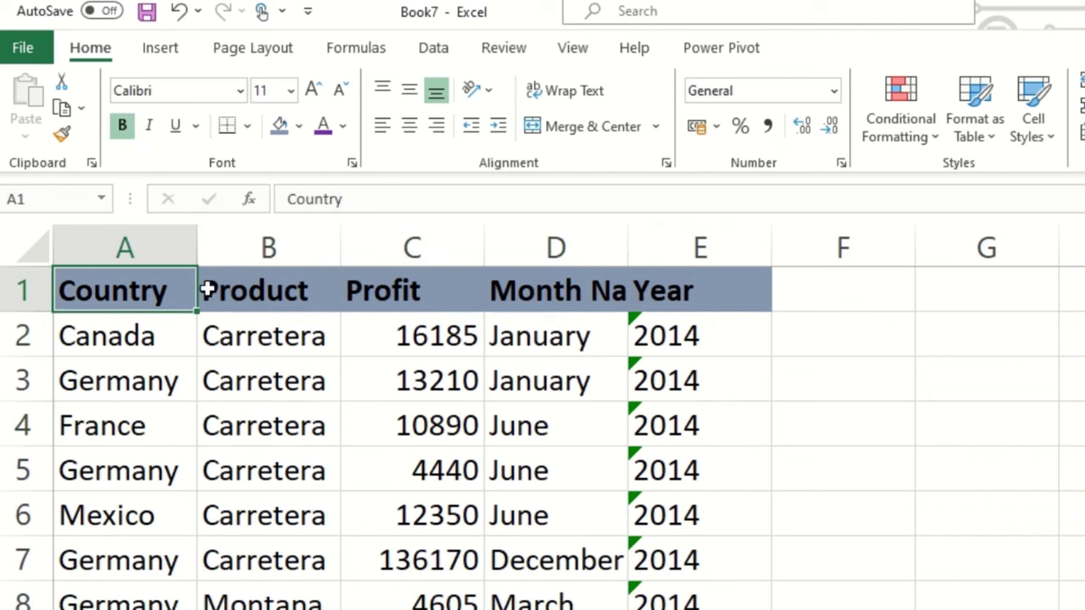
pyautogui.click(260, 291)
pyautogui.click(494, 291)
pyautogui.click(656, 291)
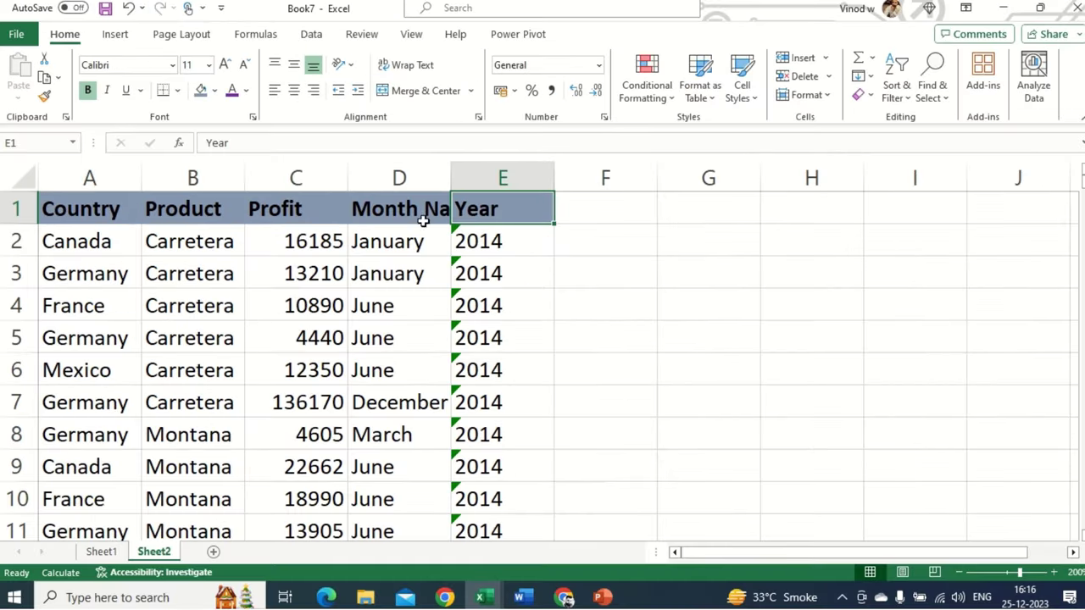
pyautogui.click(598, 291)
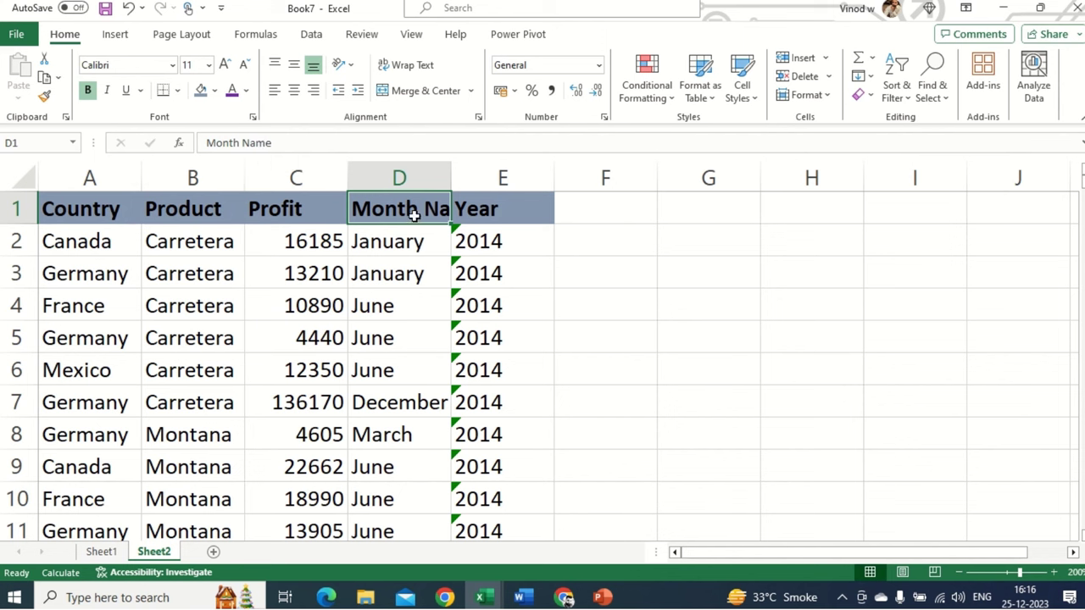
pyautogui.click(371, 388)
# - AutoFit the widths of columns A through E to their contents
pyautogui.click(106, 174)
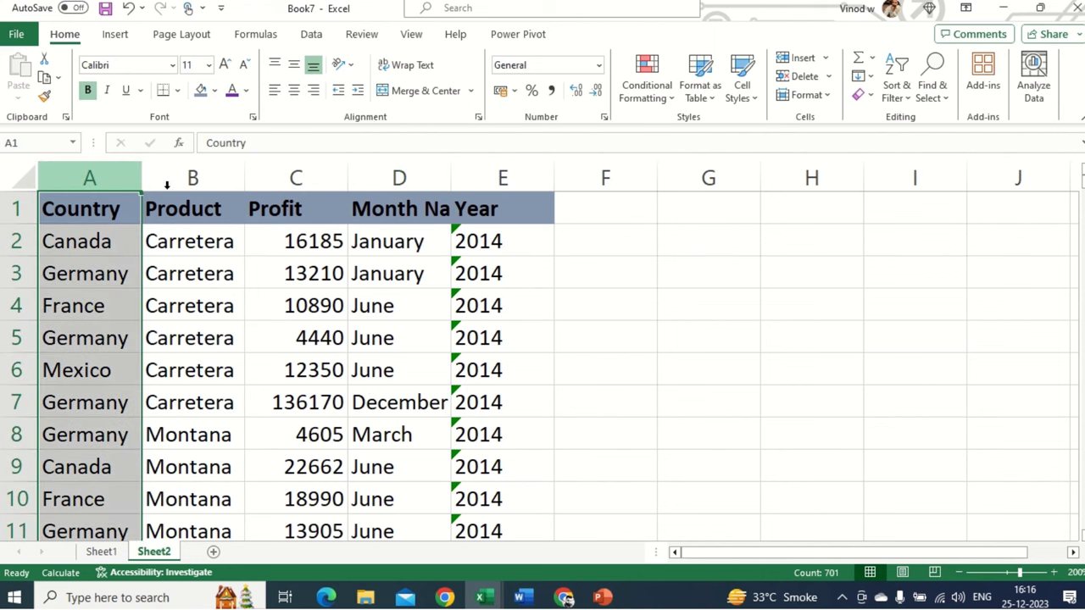
pyautogui.keyDown('shift'); pyautogui.click(507, 174); pyautogui.keyUp('shift')
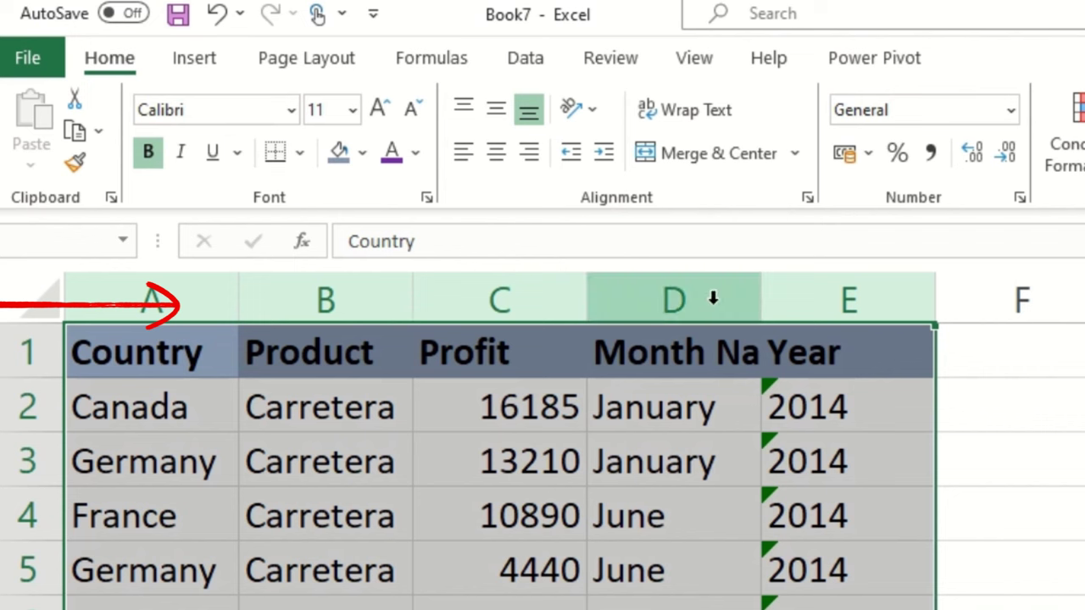
pyautogui.doubleClick(760, 299)
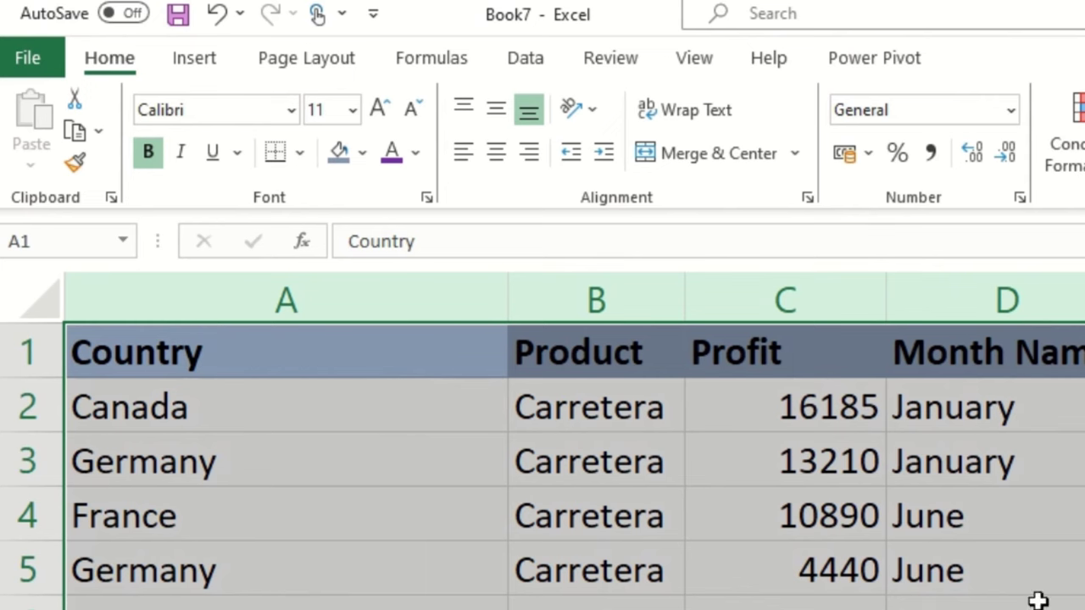
pyautogui.click(567, 368)
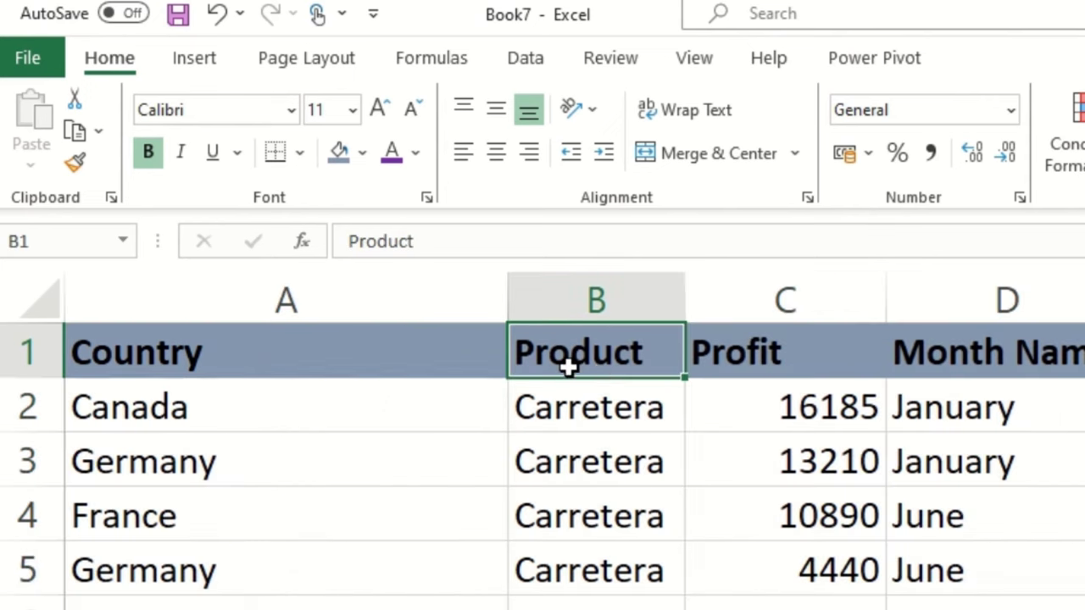
pyautogui.click(802, 364)
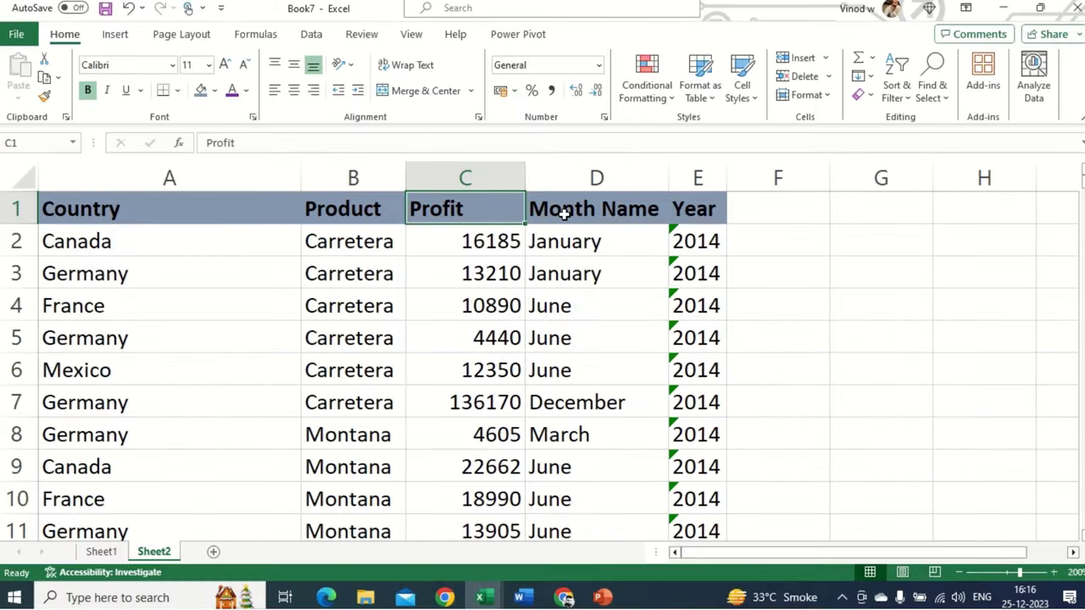
pyautogui.click(564, 214)
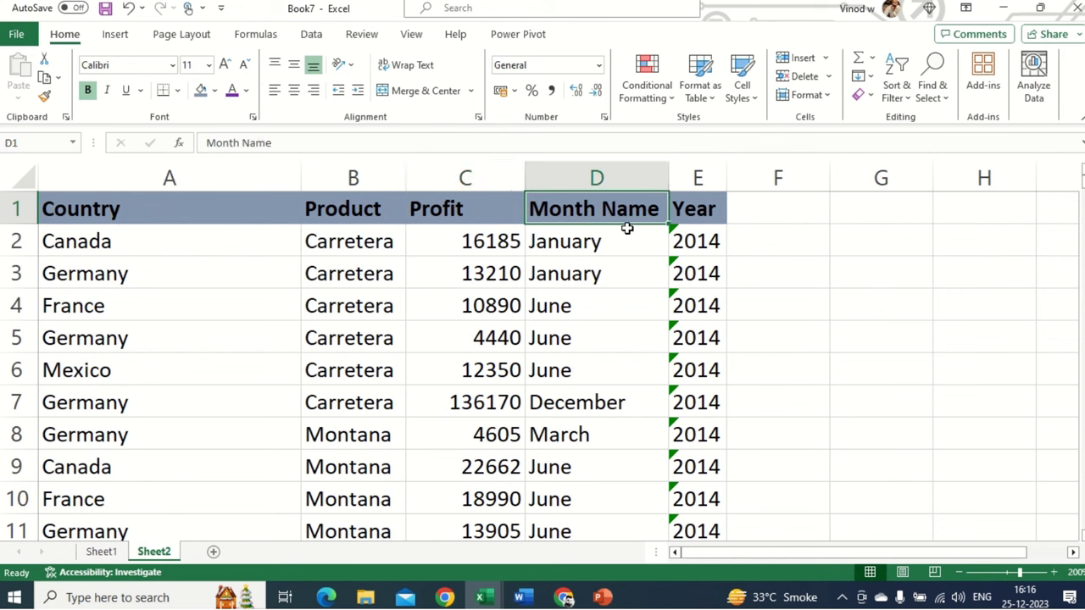
pyautogui.click(702, 219)
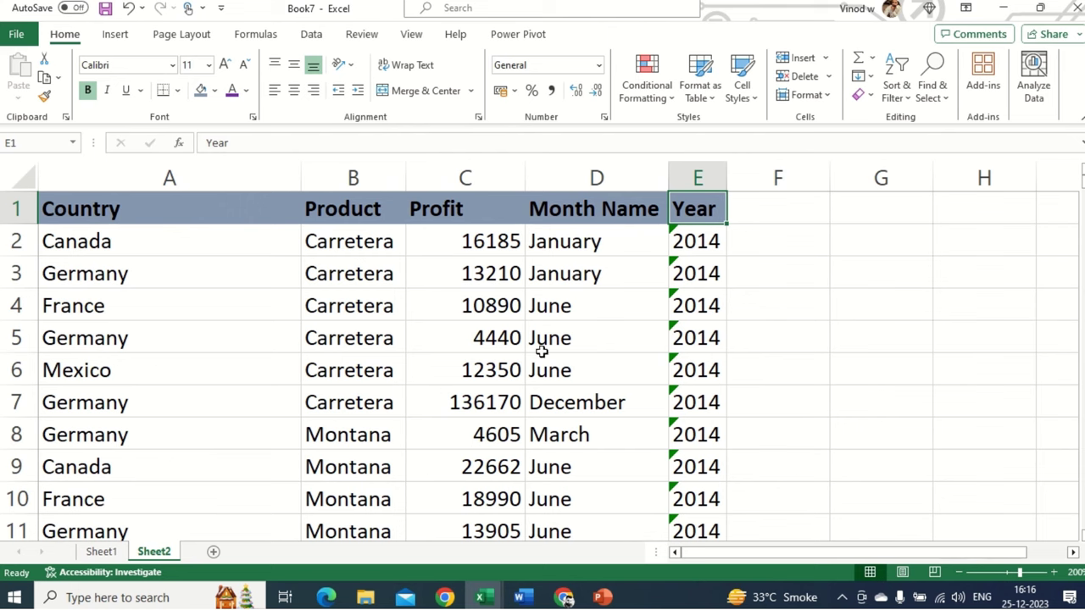
# - Set the magnification of Sheet2 to 75%
pyautogui.scroll(-2, 542, 380)
pyautogui.scroll(-5, 543, 381)
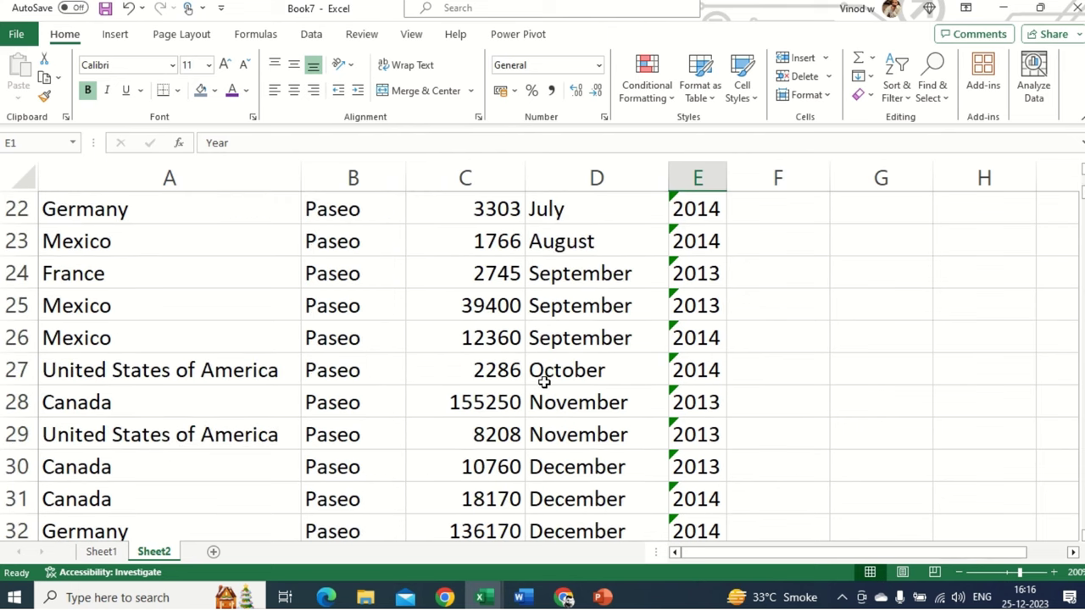
pyautogui.scroll(5, 543, 383)
pyautogui.scroll(2, 549, 383)
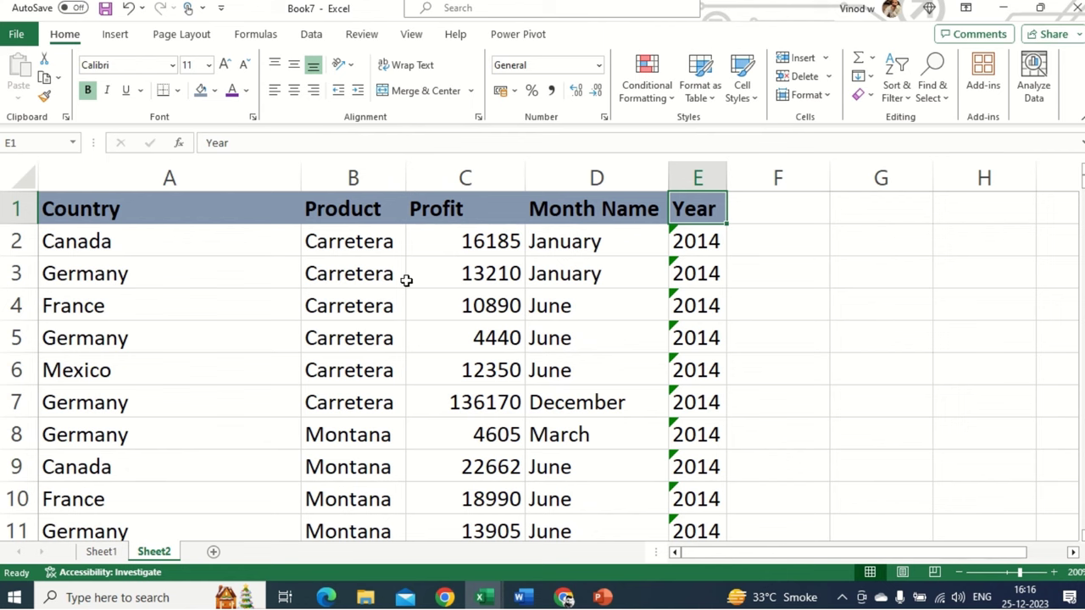
pyautogui.moveTo(262, 176); pyautogui.dragTo(698, 178)
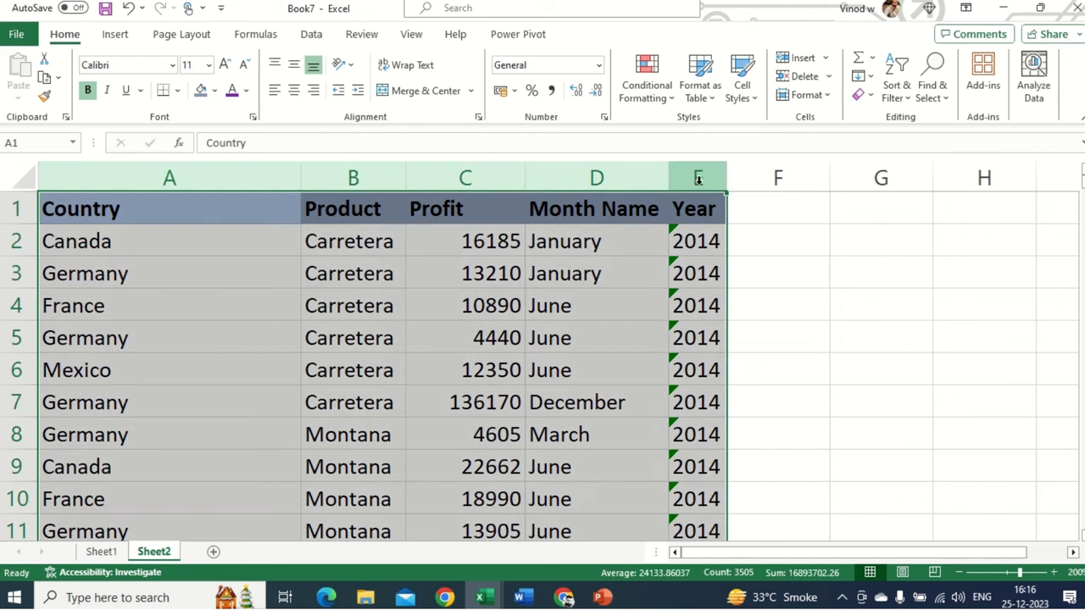
pyautogui.click(411, 35)
pyautogui.click(603, 85)
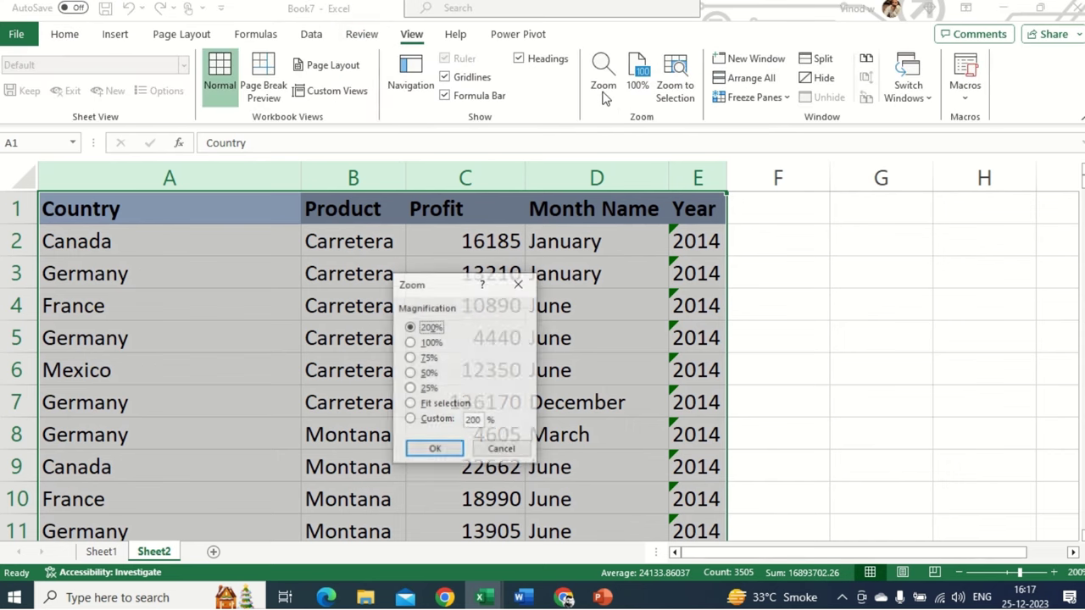
pyautogui.click(410, 357)
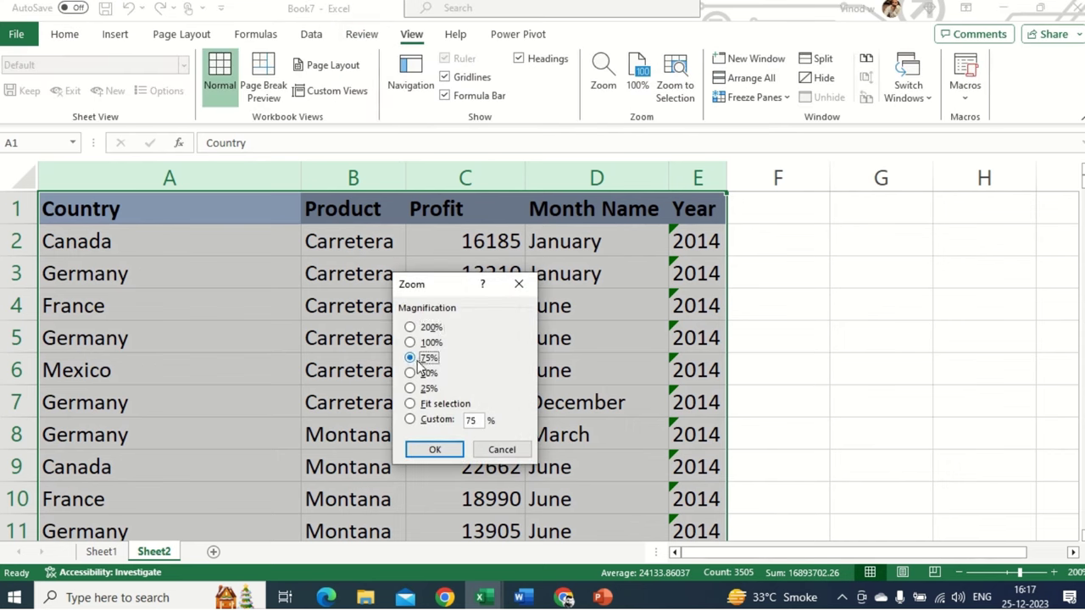
pyautogui.click(432, 448)
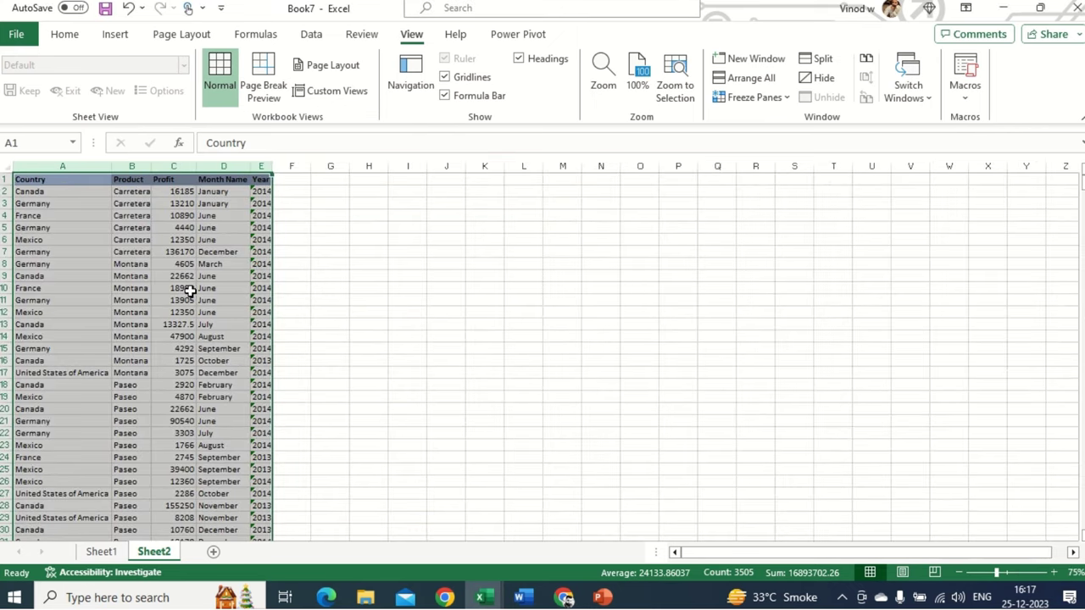
pyautogui.click(181, 289)
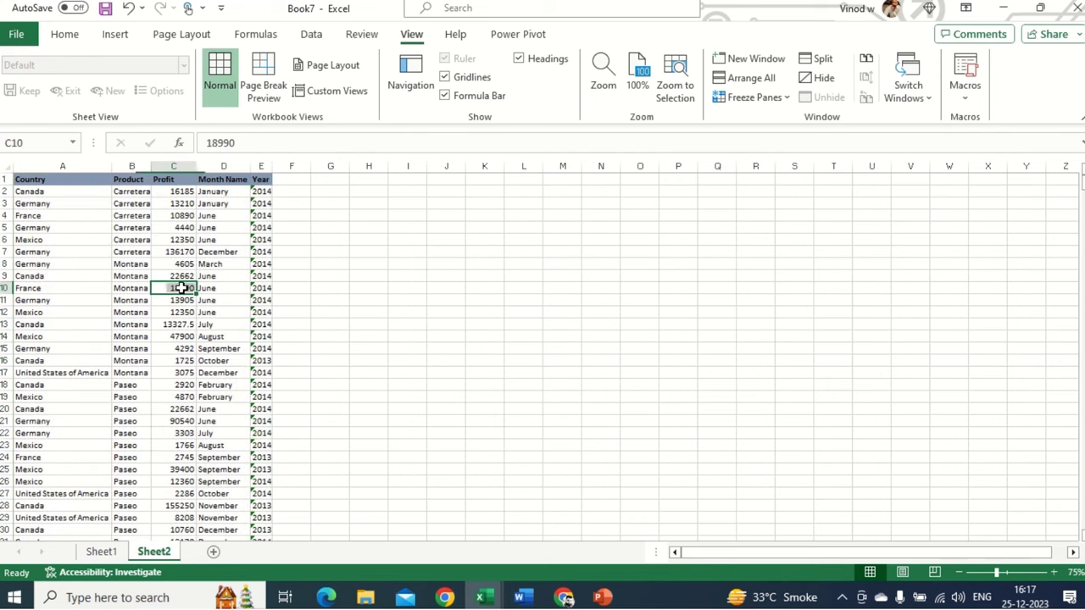
# - Examine the extent of the data in columns A through E, down to the last row of the Country column
pyautogui.moveTo(78, 166); pyautogui.dragTo(239, 162)
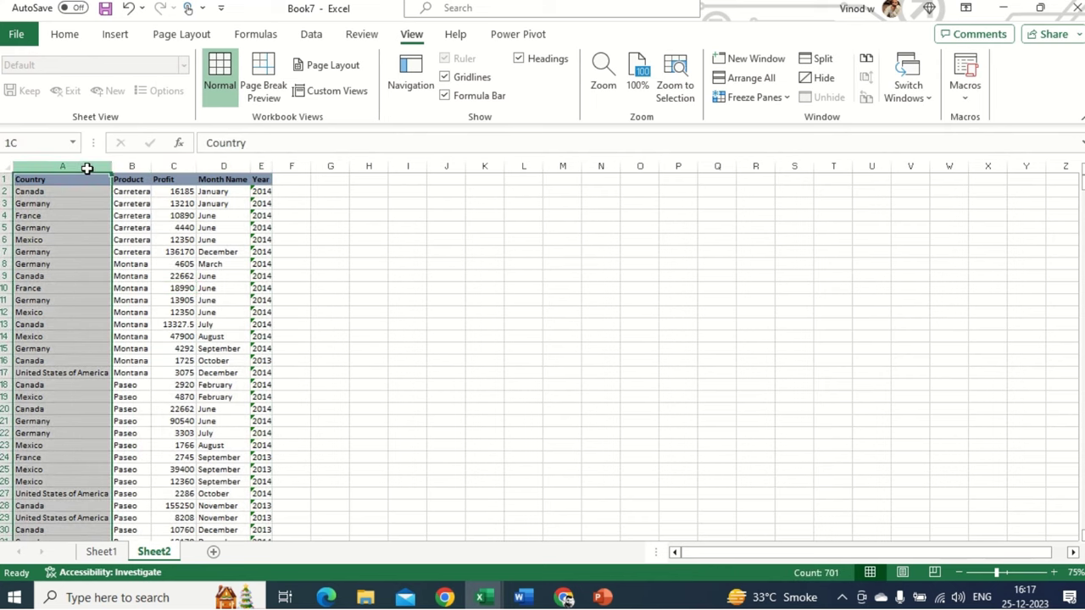
pyautogui.moveTo(458, 313); pyautogui.dragTo(500, 316)
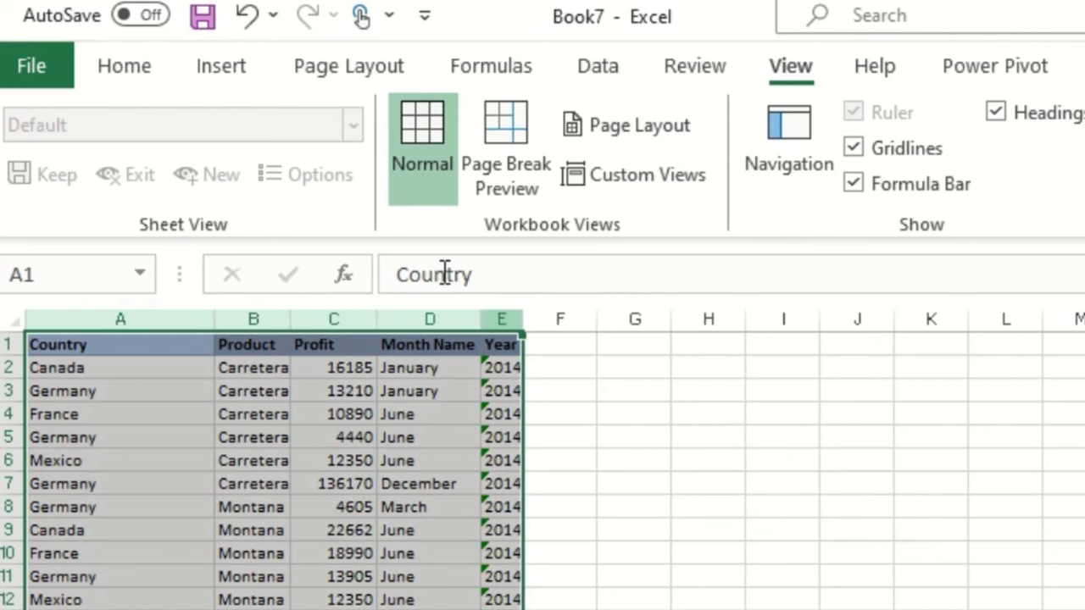
pyautogui.click(234, 68)
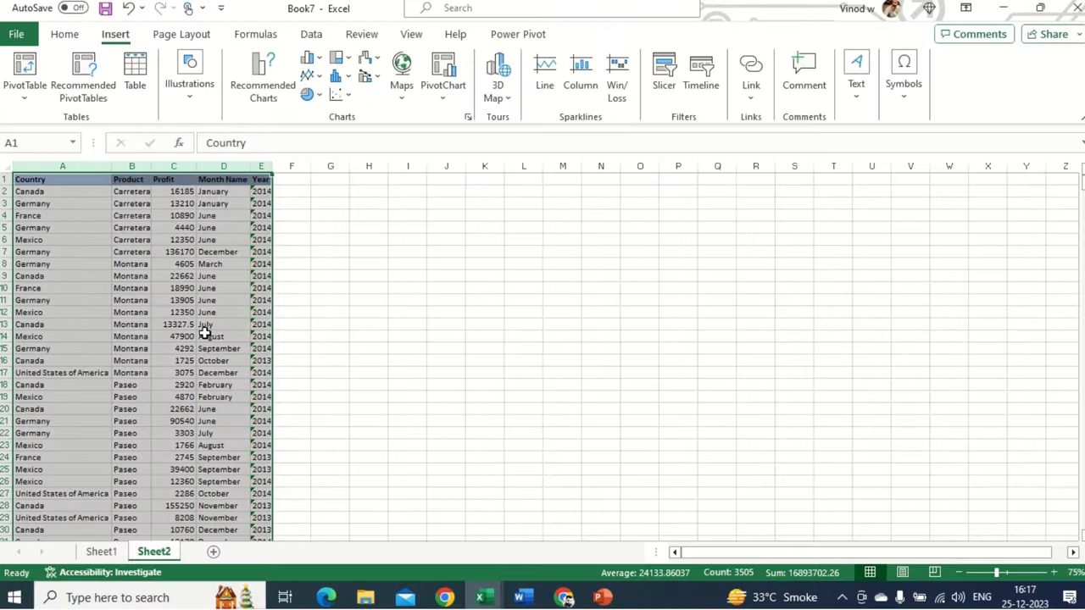
pyautogui.click(204, 335)
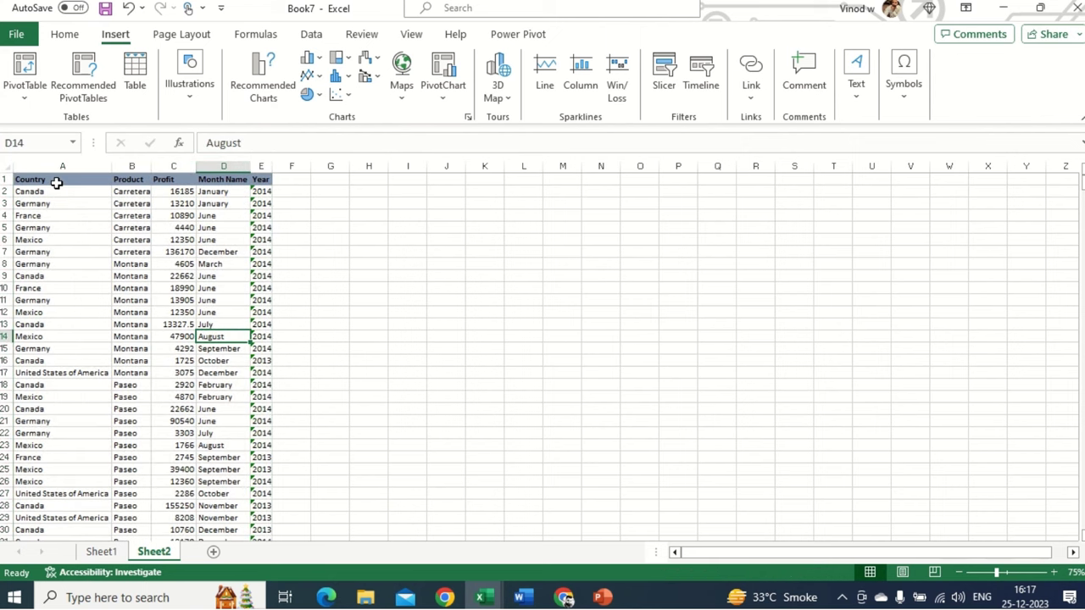
pyautogui.click(56, 180)
pyautogui.click(55, 191)
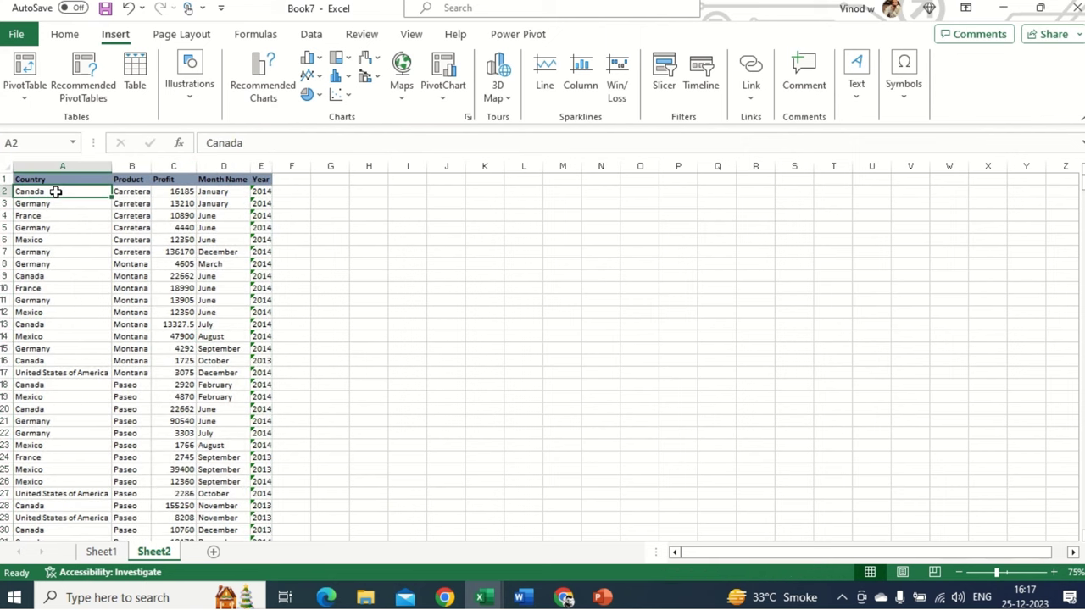
pyautogui.hotkey('ctrl', 'Down')
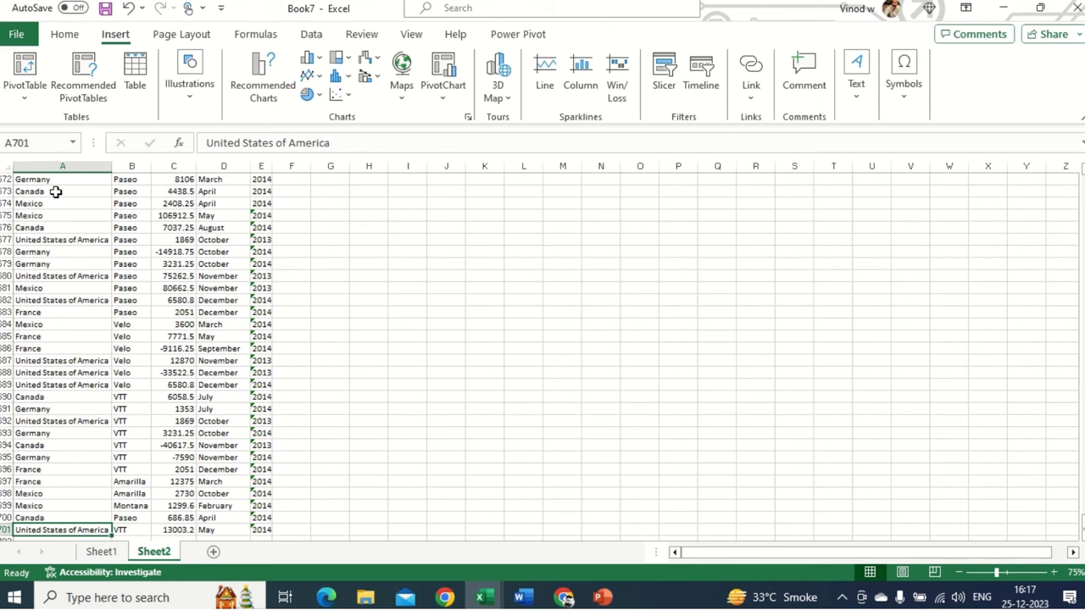
pyautogui.hotkey('ctrl', 'Up')
pyautogui.press('Down')
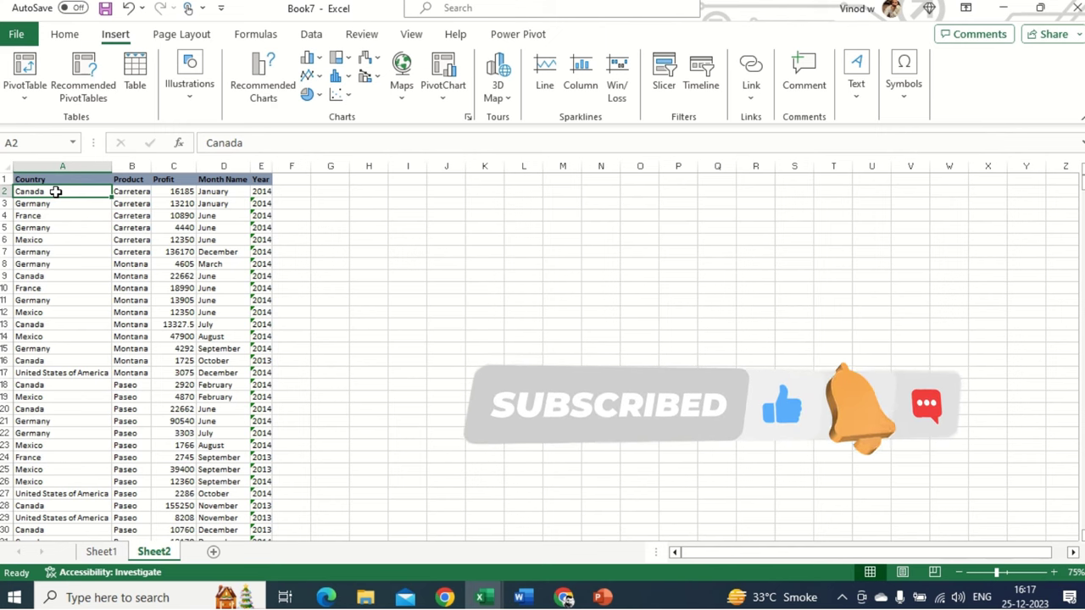
pyautogui.moveTo(83, 166); pyautogui.dragTo(34, 163)
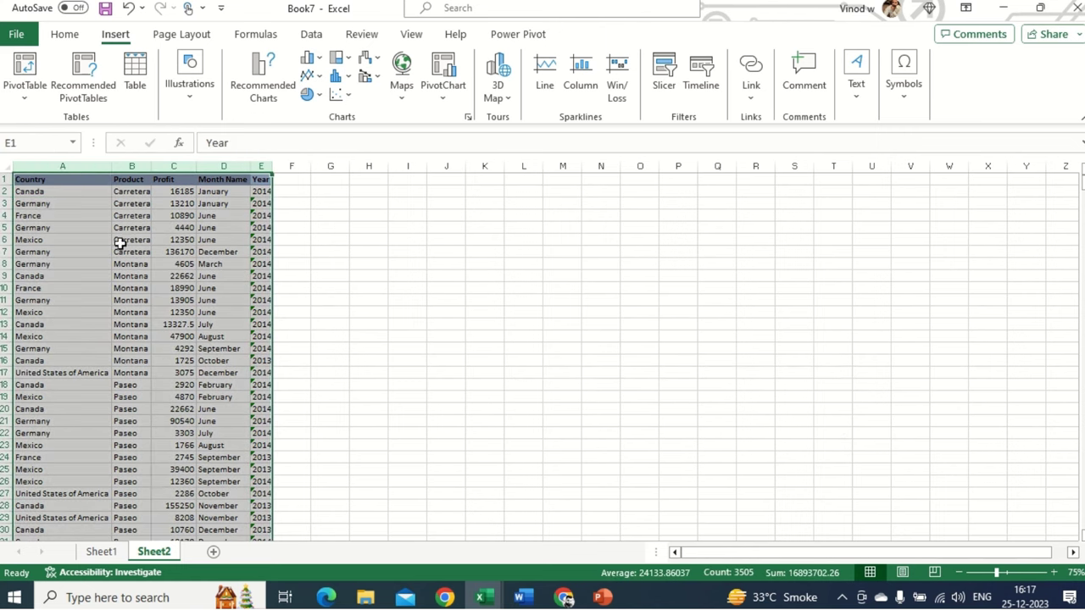
pyautogui.click(31, 79)
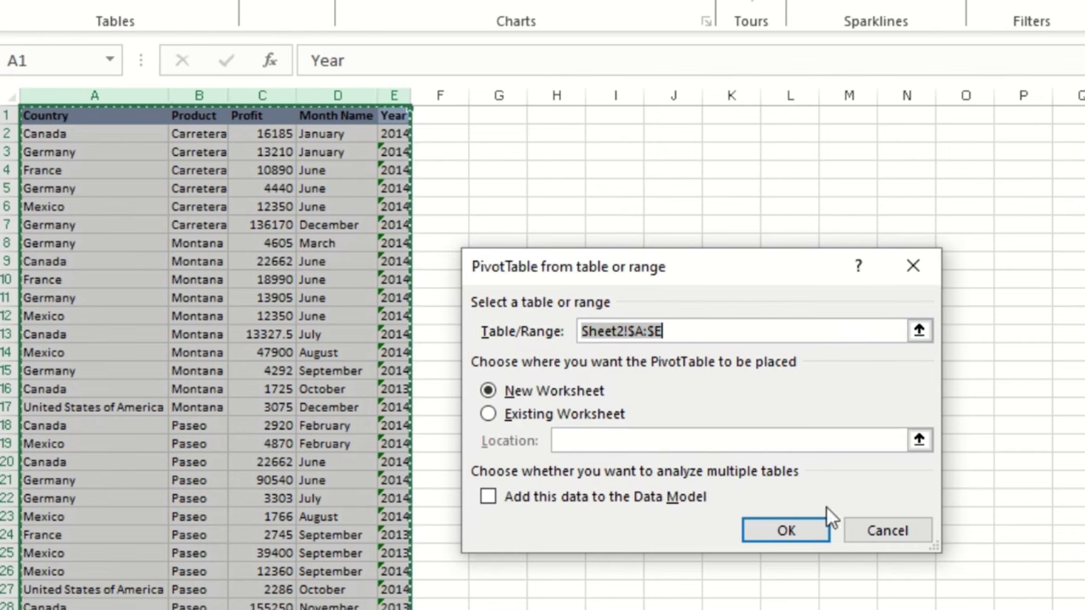
pyautogui.click(879, 530)
# - Insert a PivotTable from the range Sheet2!$A$1:$E$701 into the existing worksheet at cell G3 of Sheet2
pyautogui.click(200, 316)
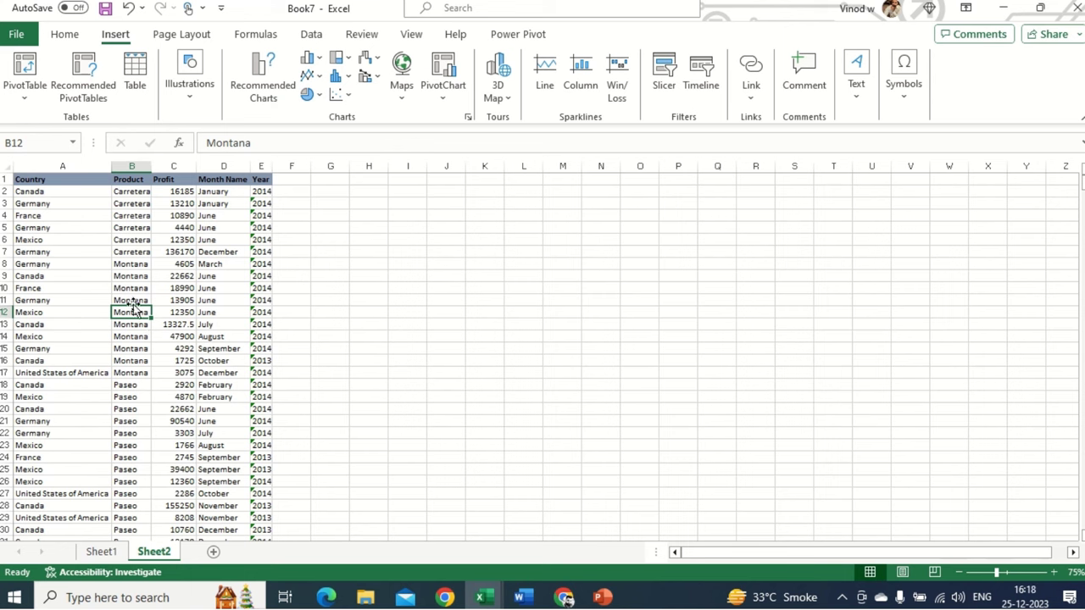
pyautogui.click(24, 67)
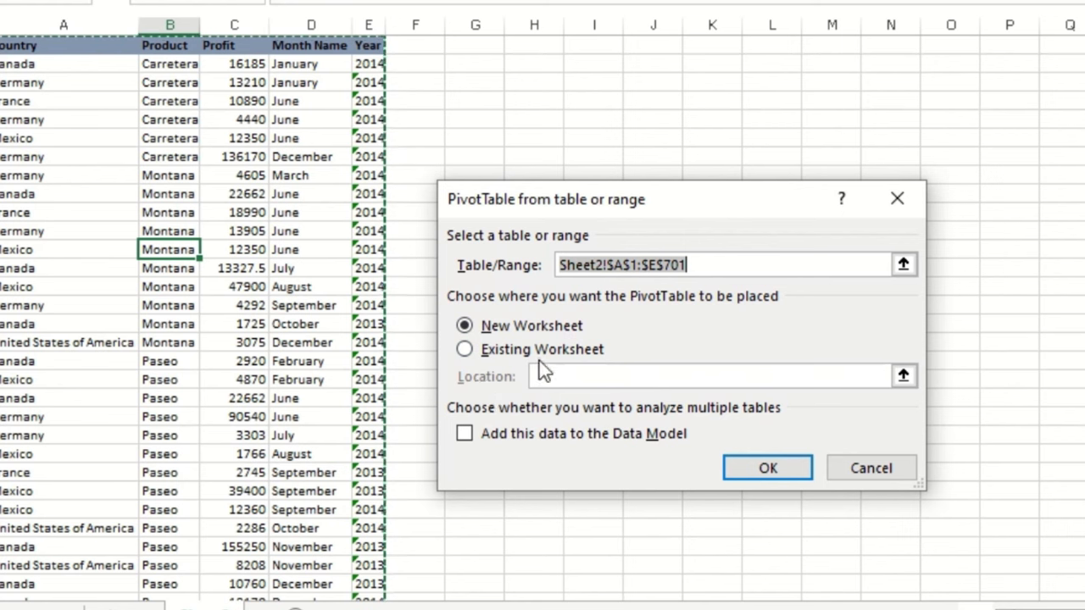
pyautogui.click(510, 351)
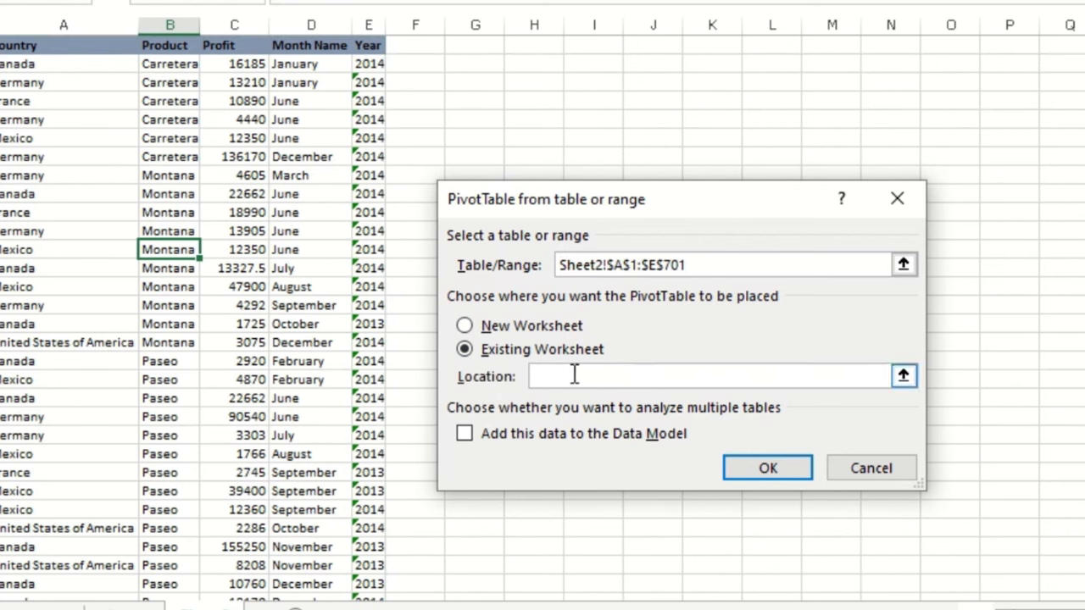
pyautogui.click(491, 83)
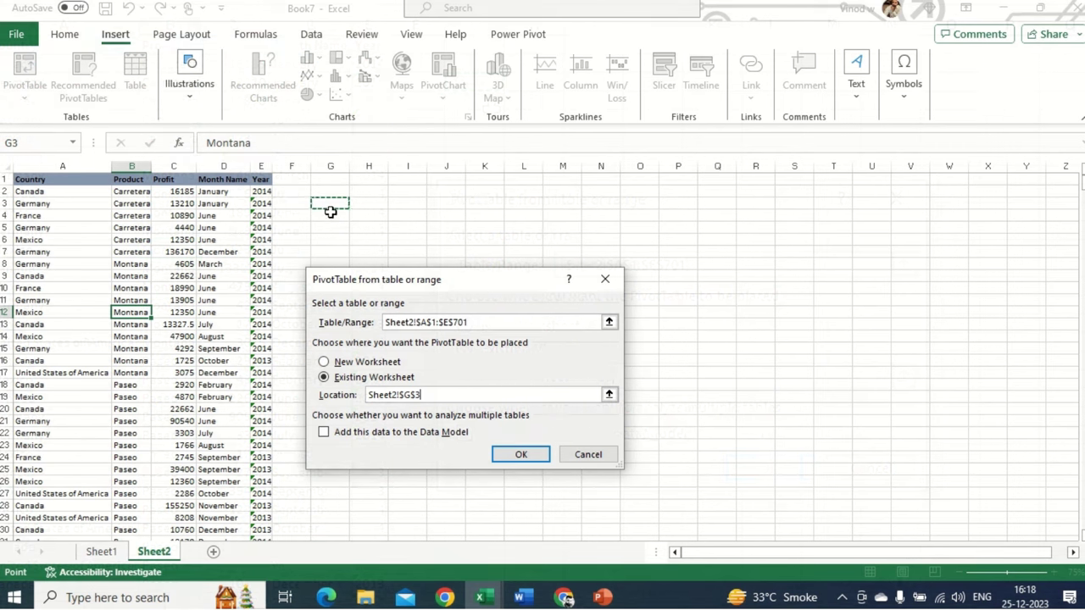
pyautogui.click(519, 453)
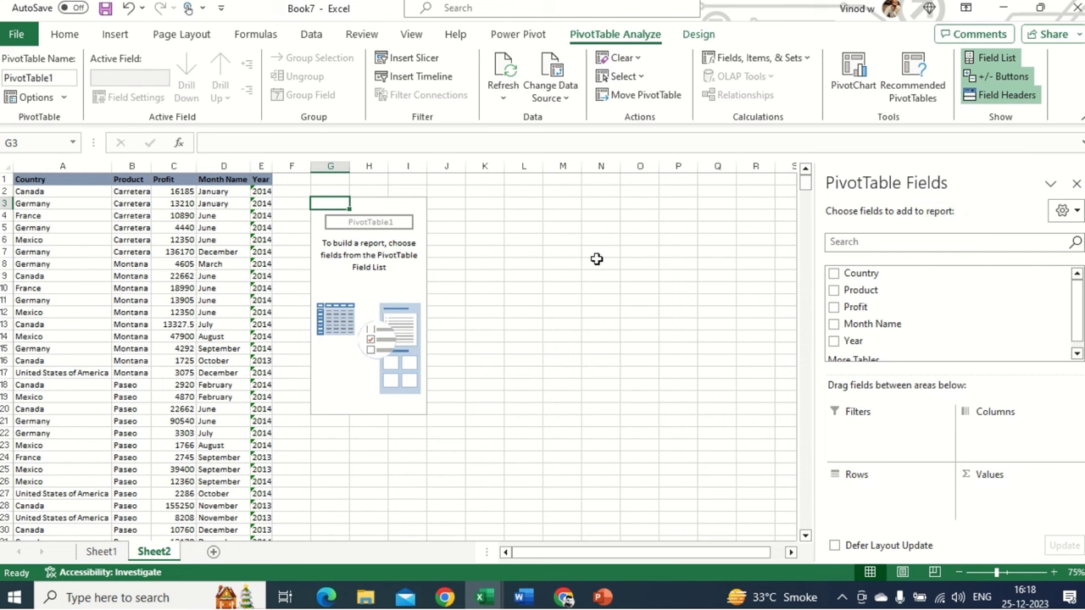
# - Lay out the PivotTable with Country in the rows, Product in the columns and Sum of Profit as the values
pyautogui.click(160, 182)
pyautogui.click(236, 176)
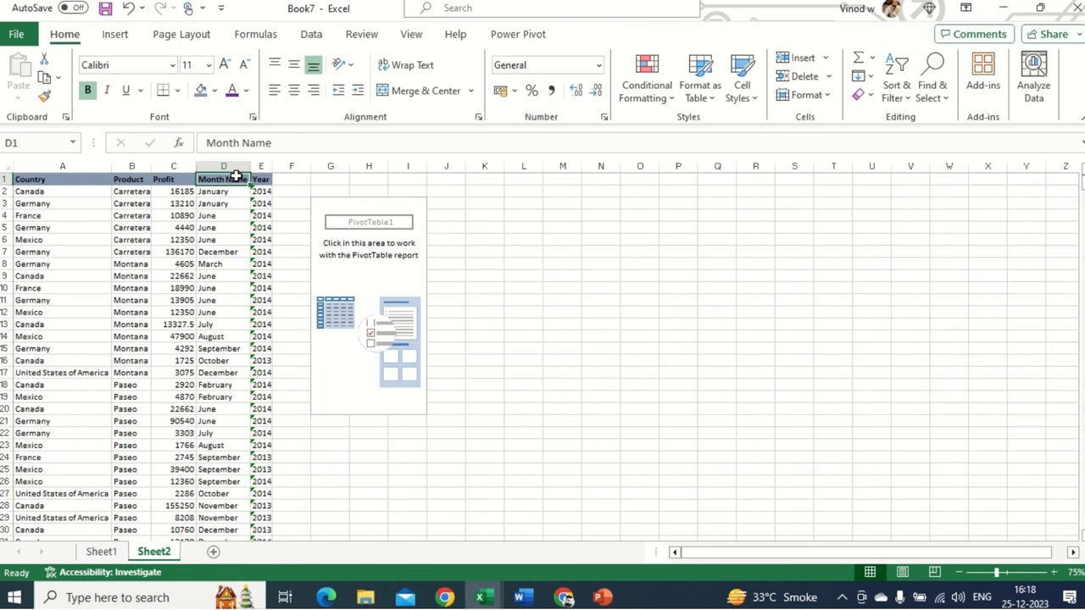
pyautogui.click(265, 180)
pyautogui.click(390, 286)
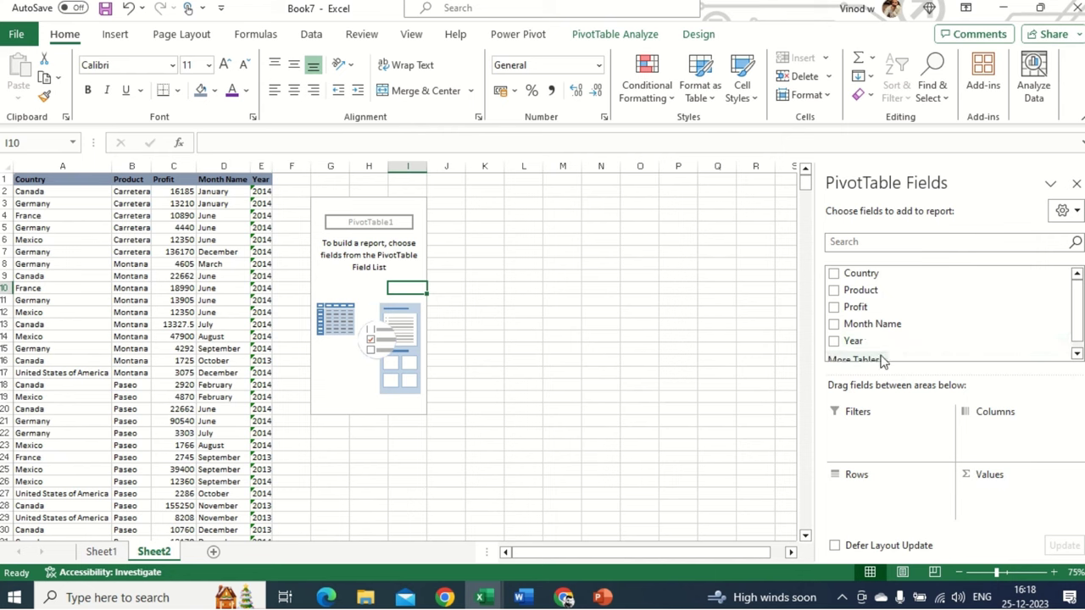
pyautogui.moveTo(862, 313); pyautogui.dragTo(1048, 513)
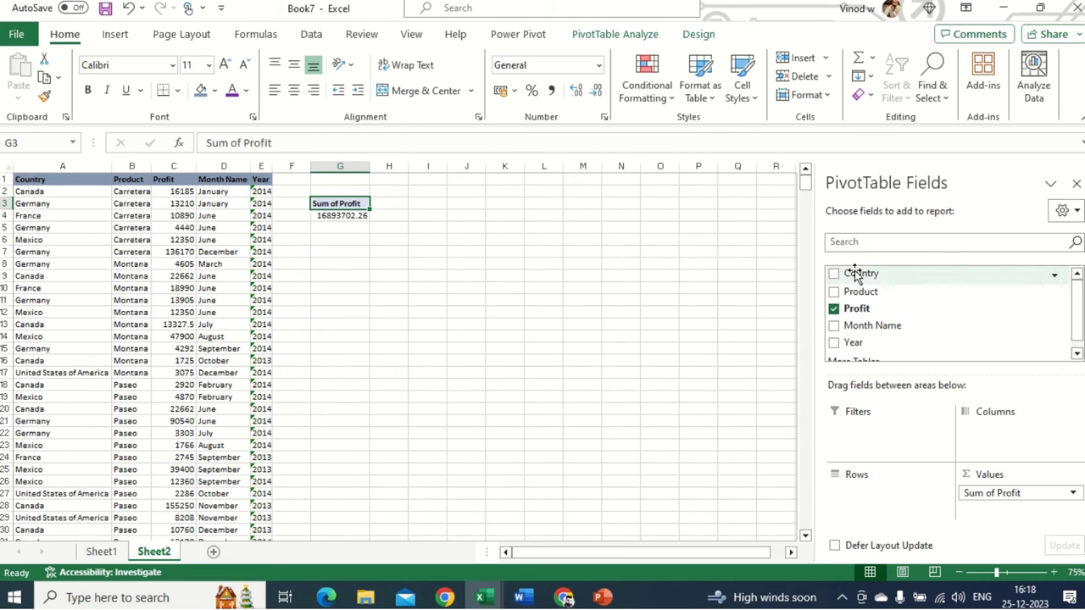
pyautogui.moveTo(875, 295); pyautogui.dragTo(905, 502)
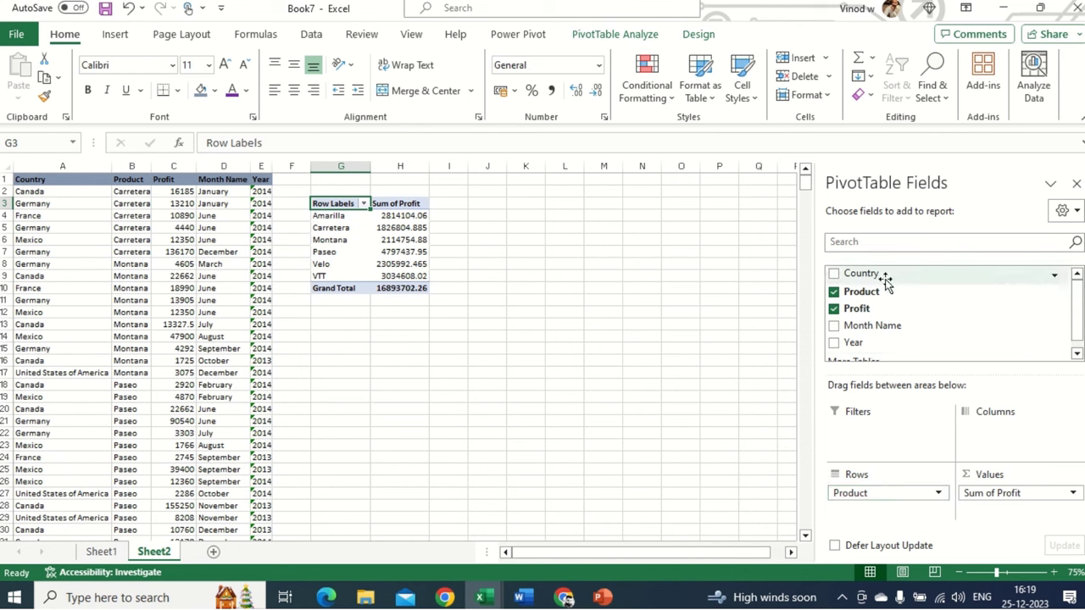
pyautogui.moveTo(873, 282); pyautogui.dragTo(997, 432)
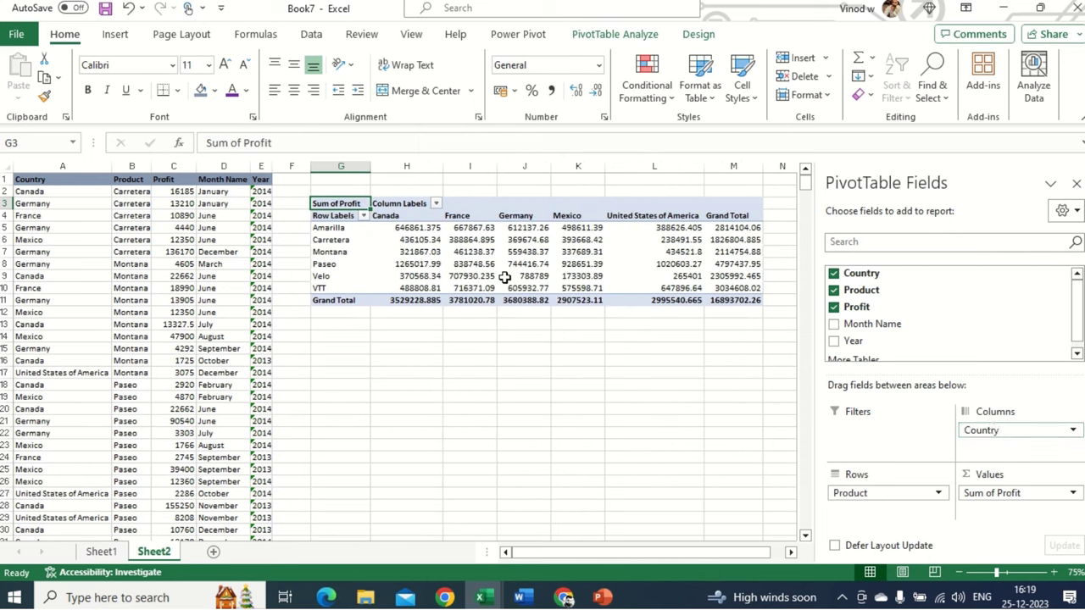
pyautogui.moveTo(1029, 428); pyautogui.dragTo(1022, 450)
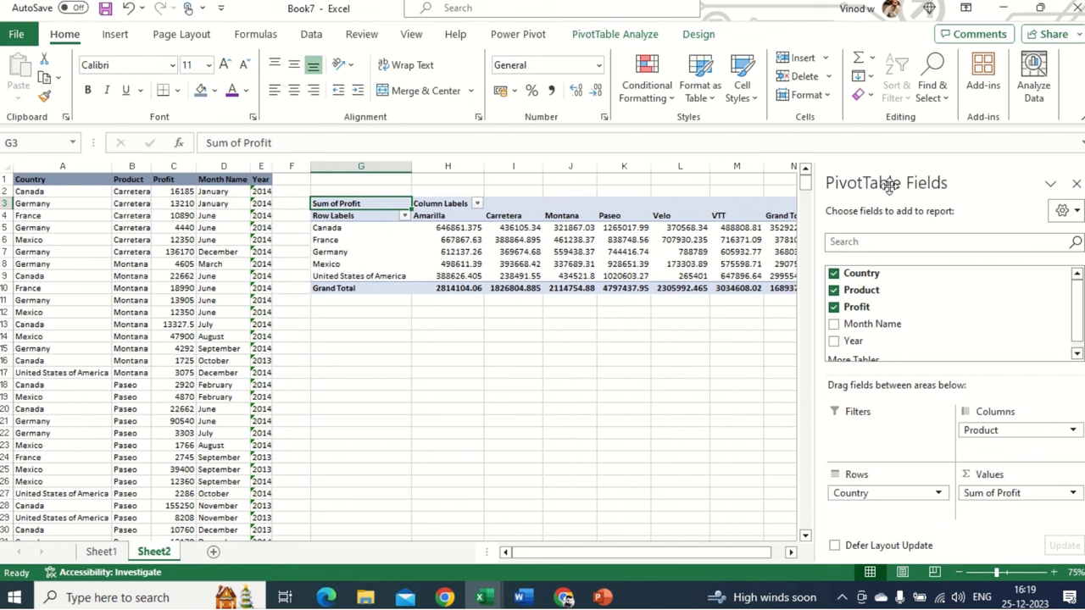
# - Examine the country rows, product columns and profit figures of the PivotTable against the source Profit column
pyautogui.click(327, 228)
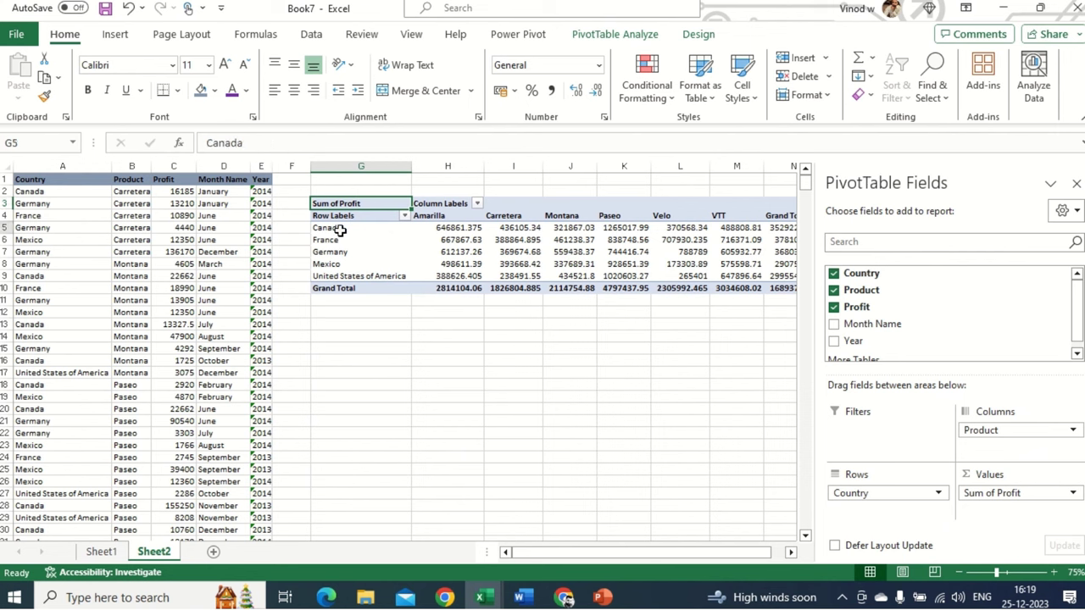
pyautogui.click(445, 216)
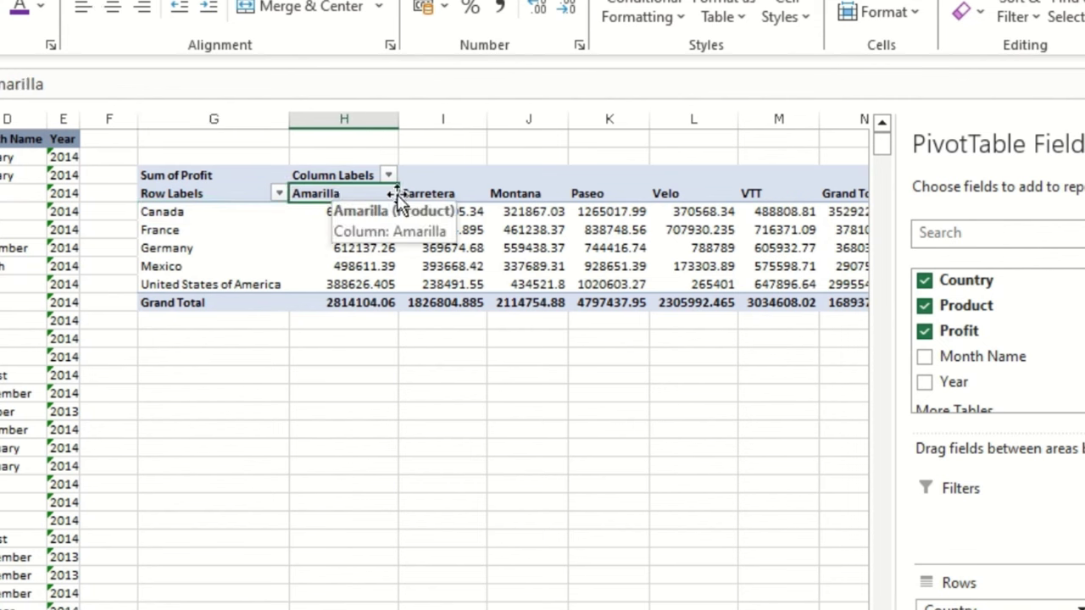
pyautogui.click(453, 188)
pyautogui.moveTo(339, 116); pyautogui.dragTo(758, 119)
pyautogui.moveTo(565, 248); pyautogui.dragTo(575, 248)
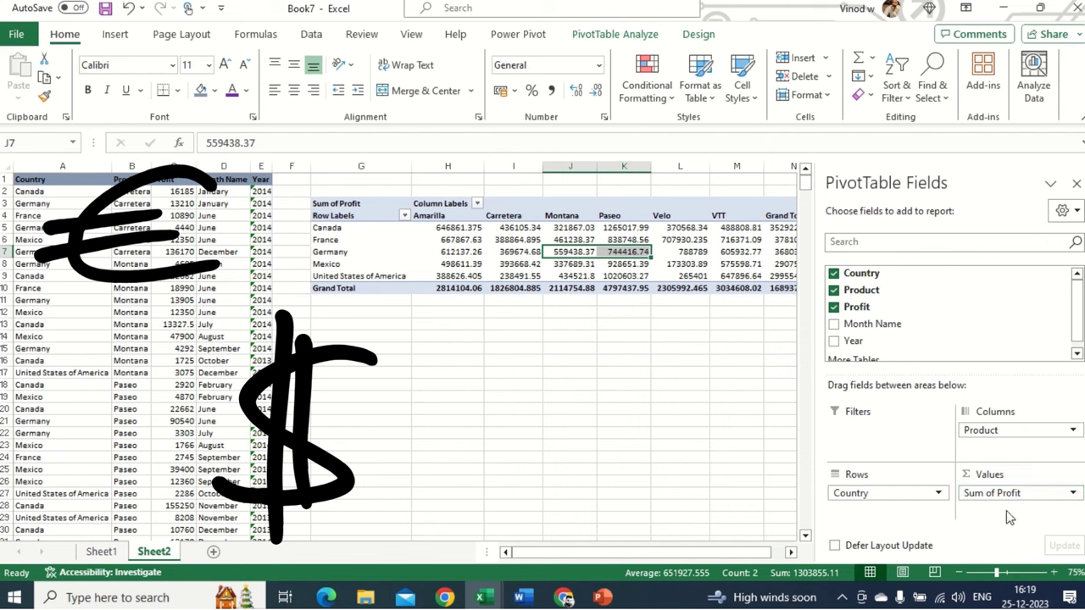
pyautogui.click(174, 204)
pyautogui.click(174, 165)
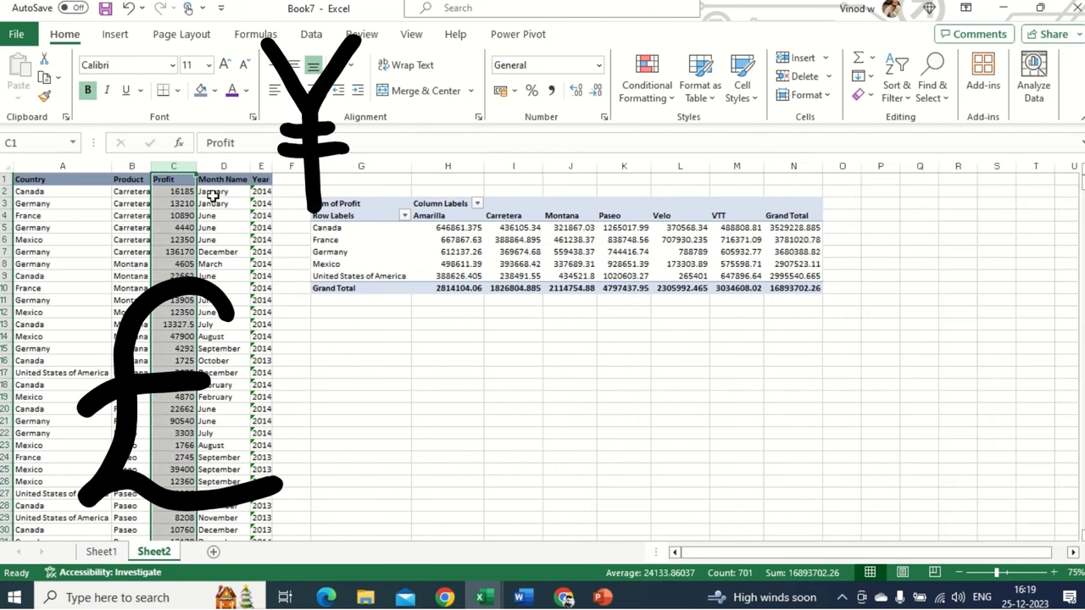
# - Open the number format of the Sum of Profit value field and choose the Accounting category
pyautogui.click(488, 239)
pyautogui.moveTo(344, 212); pyautogui.dragTo(759, 281)
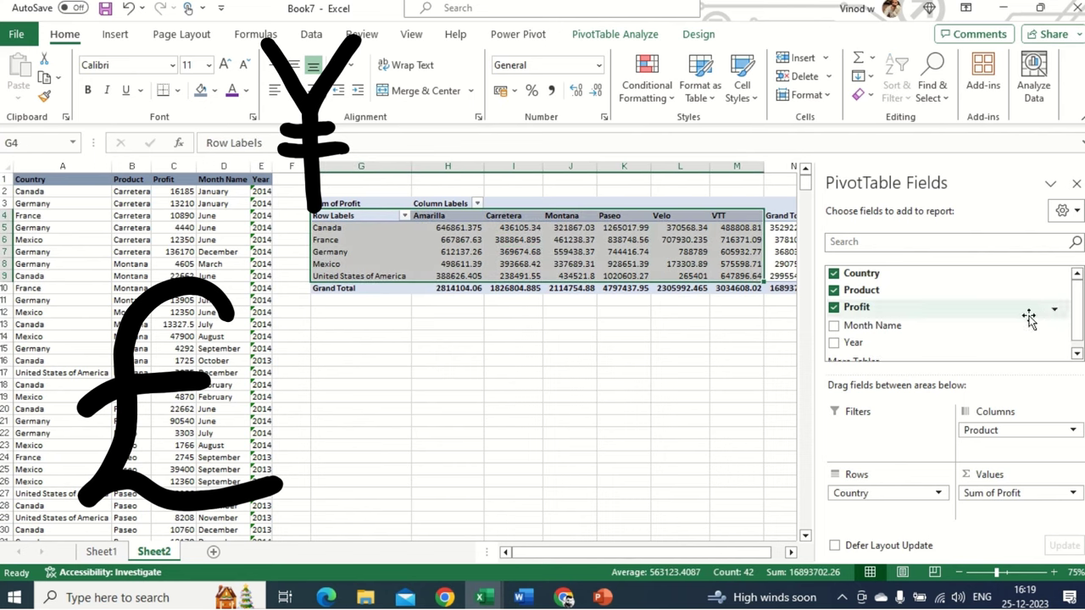
pyautogui.click(1071, 493)
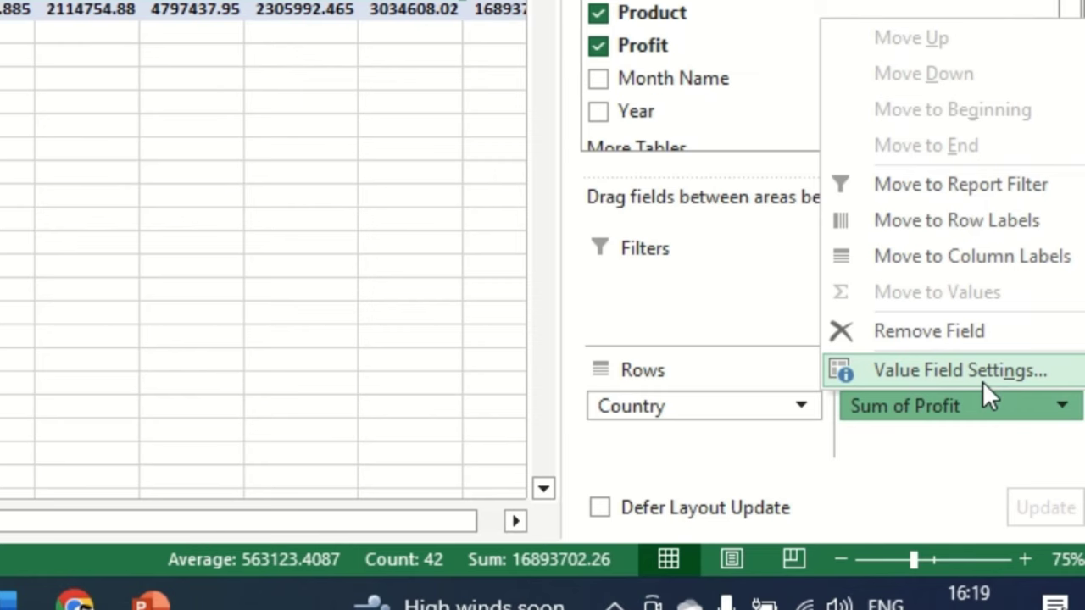
pyautogui.click(983, 380)
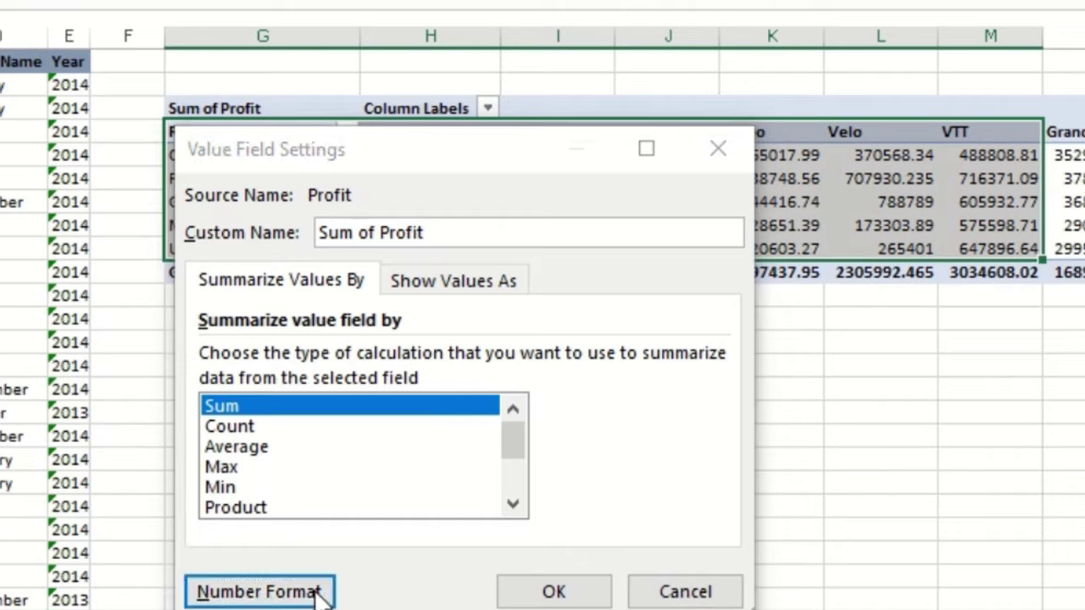
pyautogui.click(317, 589)
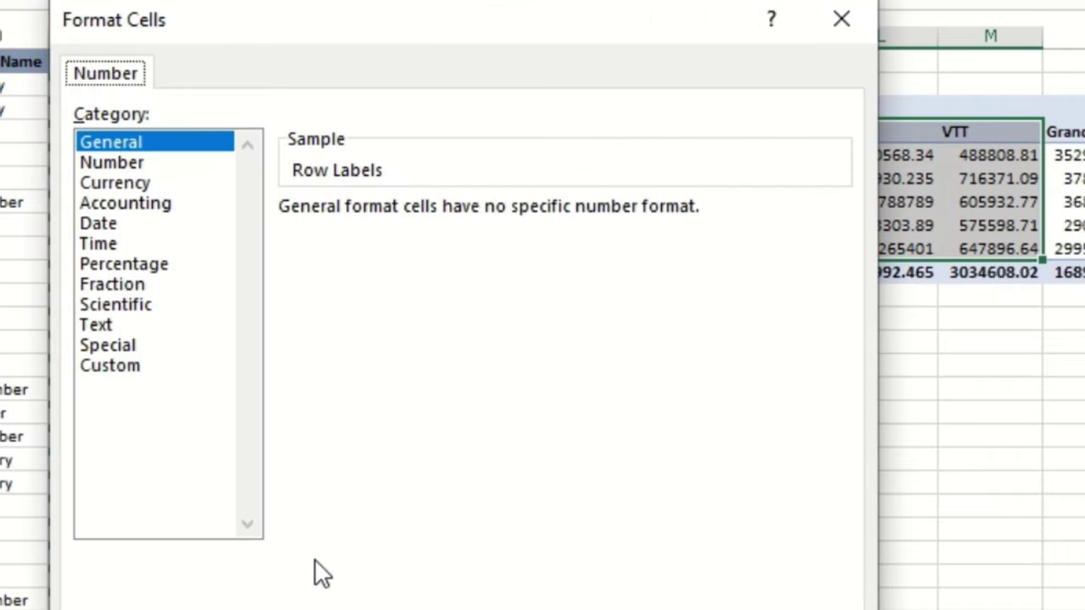
pyautogui.click(151, 225)
pyautogui.press('Up')
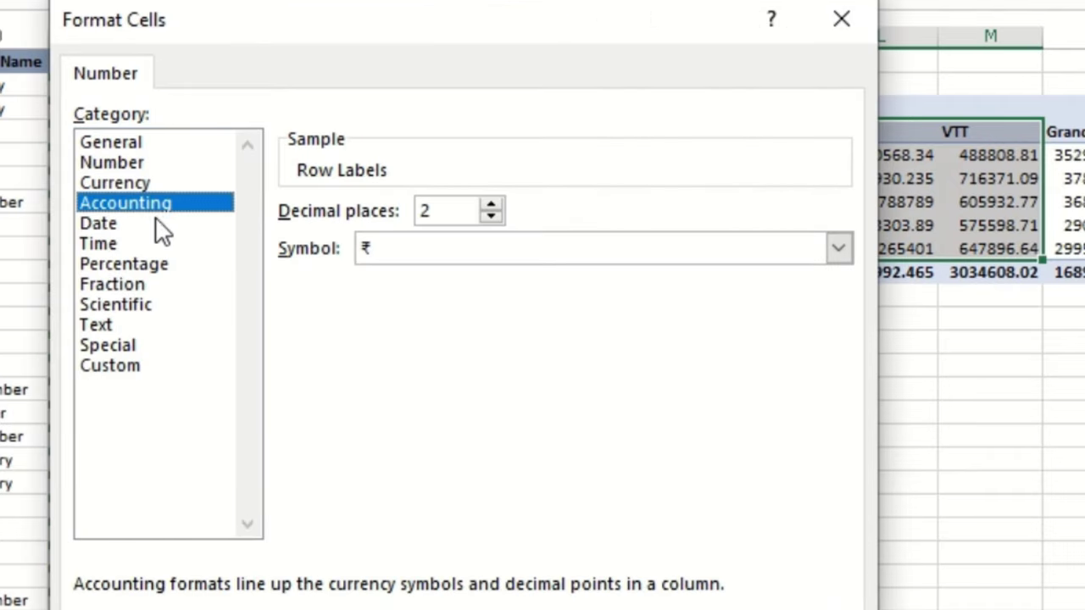
# - Set the Accounting symbol to $ Spanish (Uruguay) and apply the format to the PivotTable's profit values
pyautogui.click(449, 251)
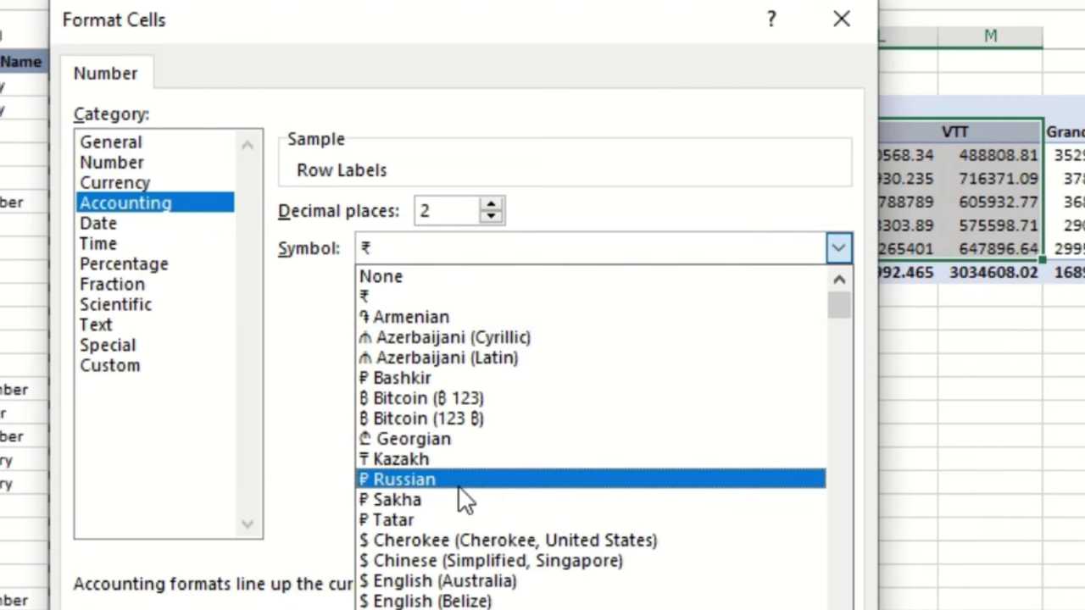
pyautogui.scroll(-3, 466, 499)
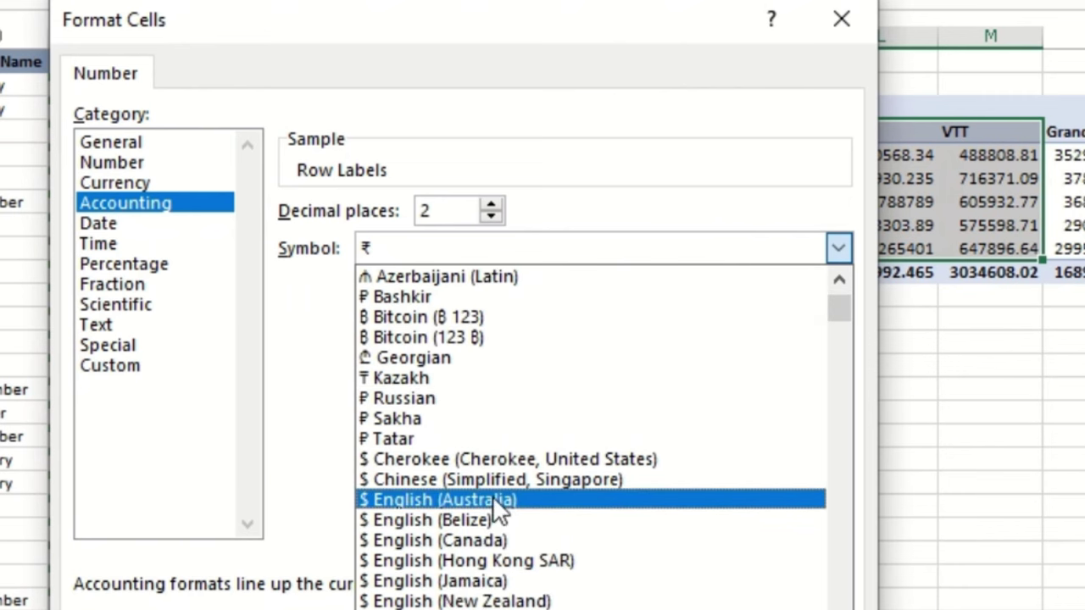
pyautogui.scroll(-6, 491, 499)
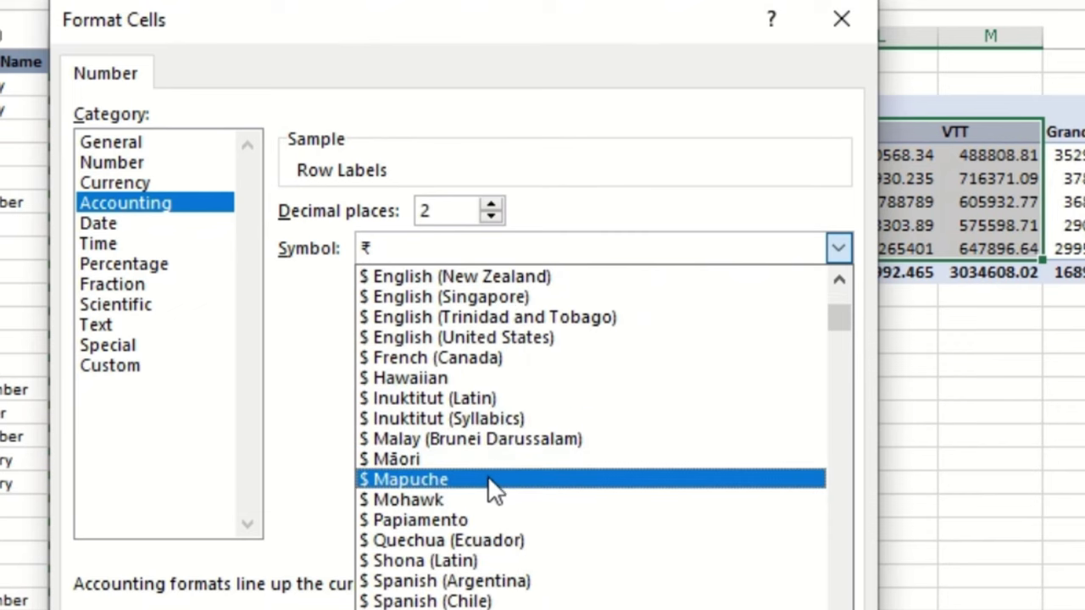
pyautogui.scroll(-3, 490, 498)
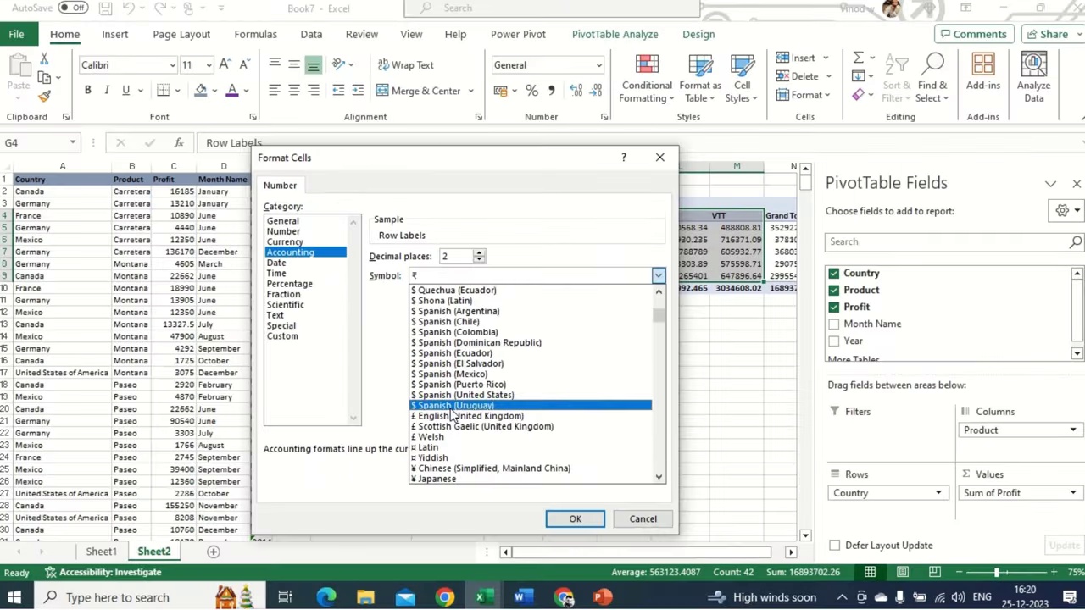
pyautogui.click(449, 499)
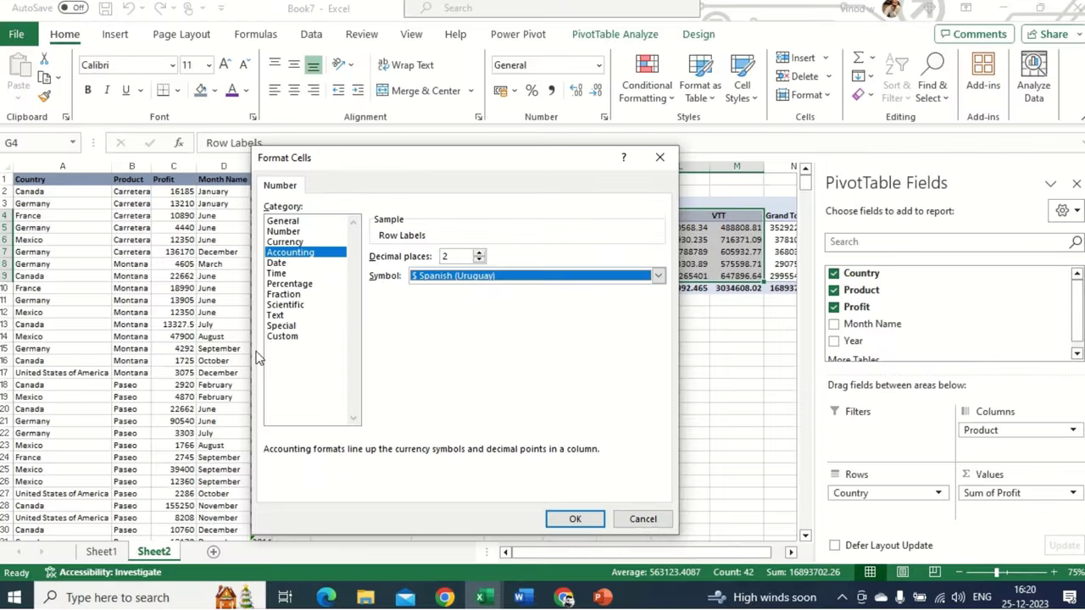
pyautogui.click(575, 519)
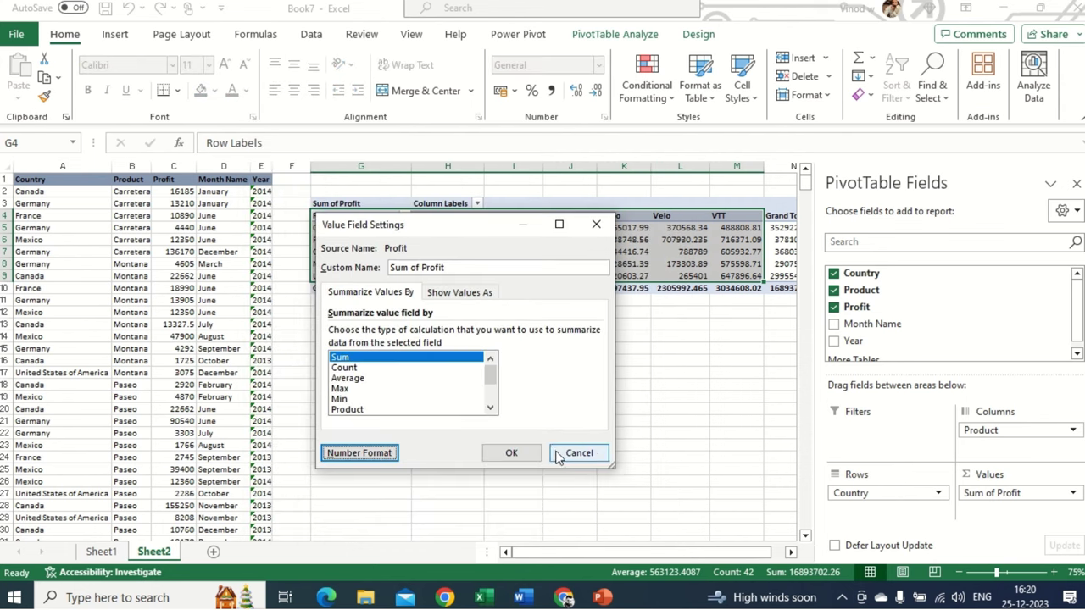
pyautogui.click(511, 453)
pyautogui.click(554, 327)
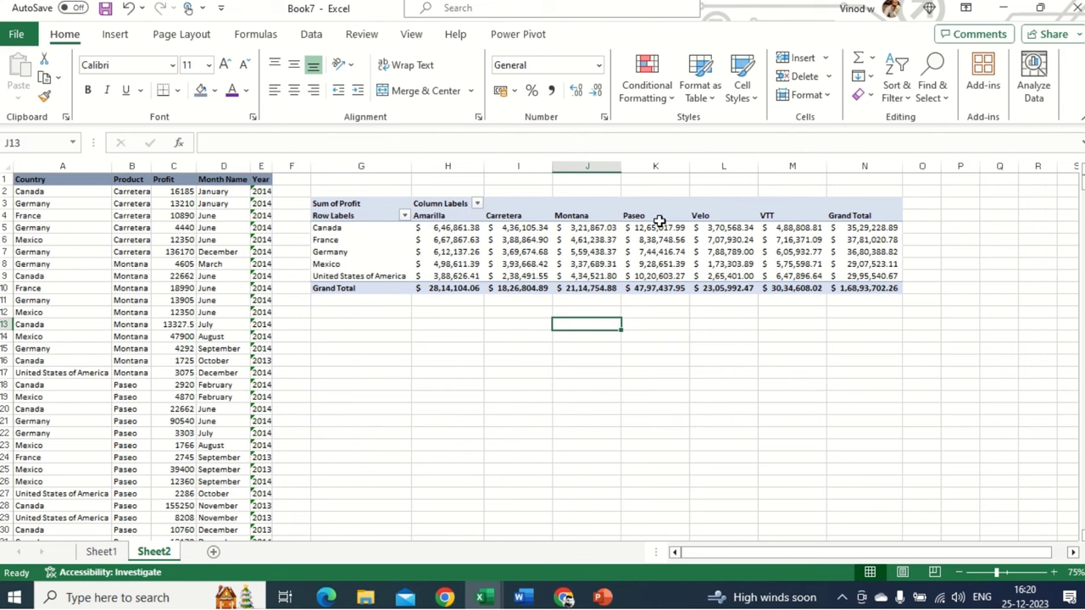
# - Add the Year field to the PivotTable rows above Country
pyautogui.click(475, 243)
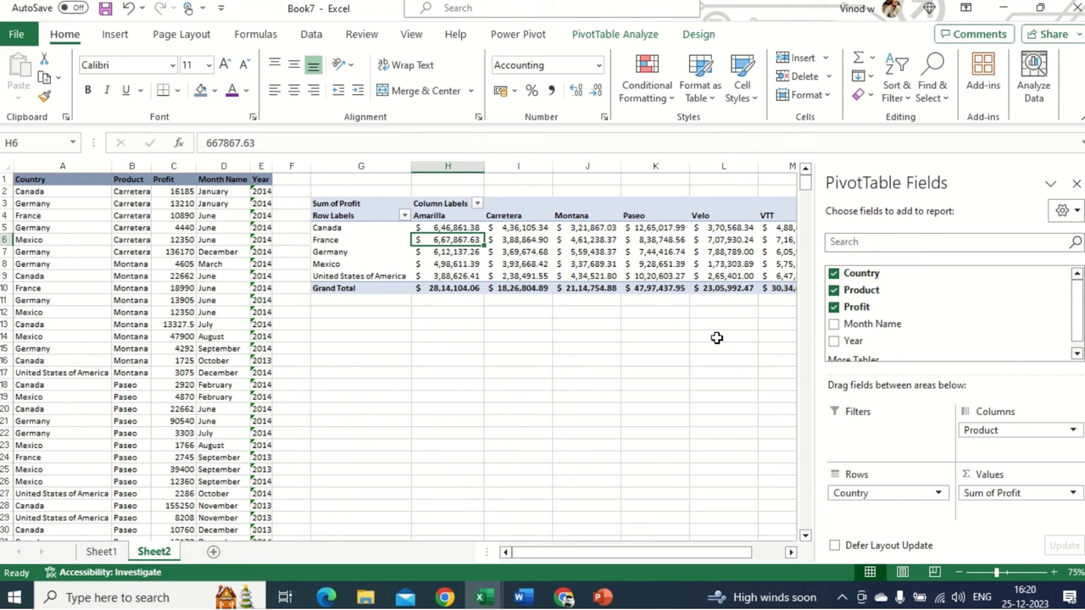
pyautogui.moveTo(858, 342); pyautogui.dragTo(874, 490)
# - Examine the profit figures by country and product within each year group of the PivotTable
pyautogui.click(477, 289)
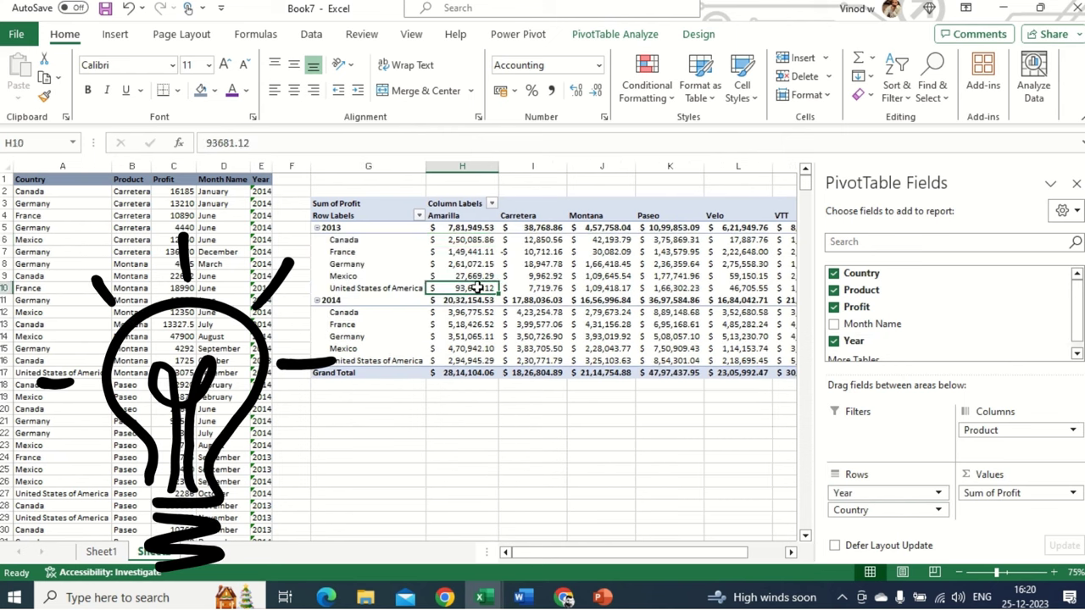
pyautogui.press('Right')
pyautogui.press('Right')
pyautogui.press('Right')
pyautogui.press('Right')
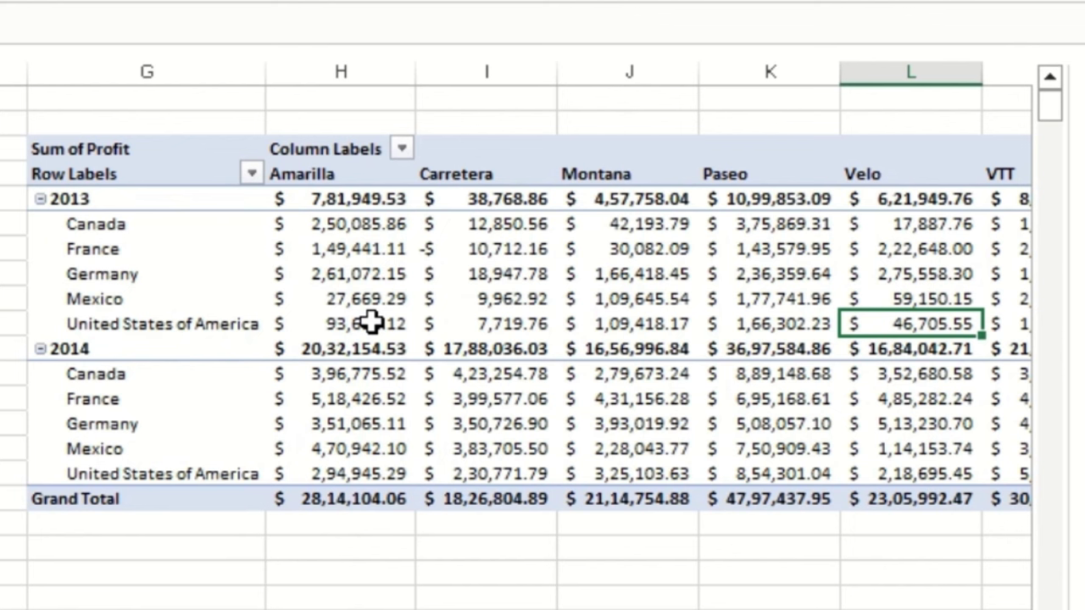
pyautogui.press('Down')
pyautogui.press('Down')
pyautogui.press('Down')
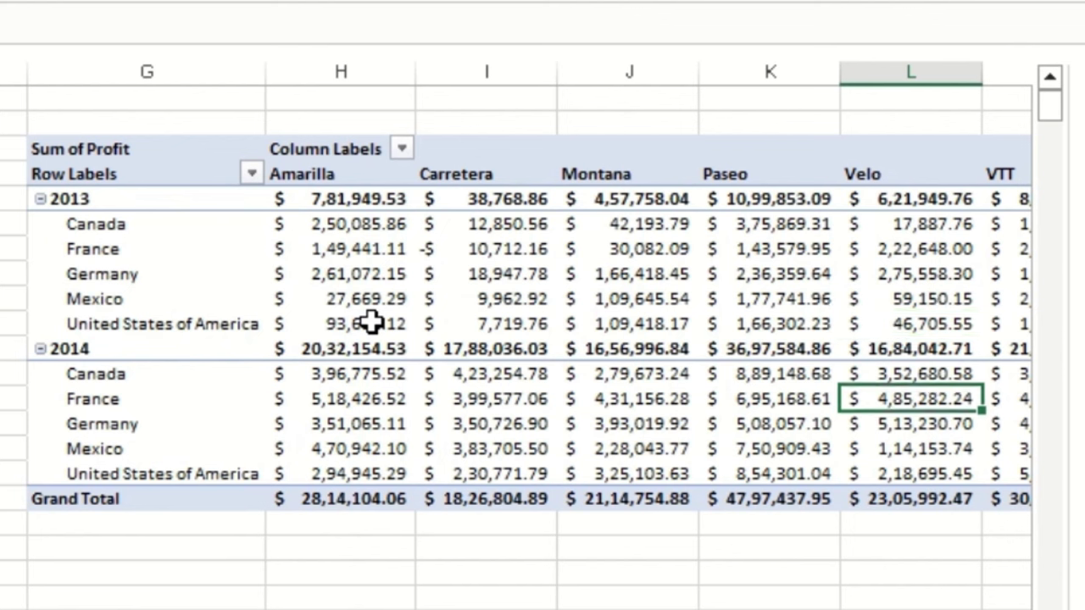
pyautogui.click(338, 373)
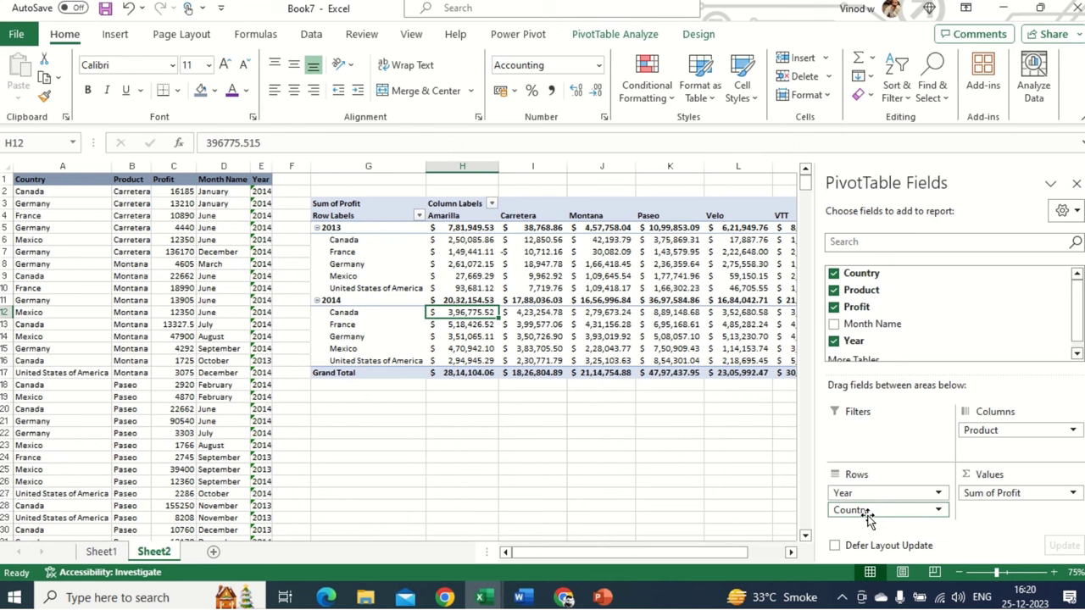
# - Try Country as a report filter, and move it back below Year in the PivotTable rows
pyautogui.moveTo(877, 513); pyautogui.dragTo(879, 428)
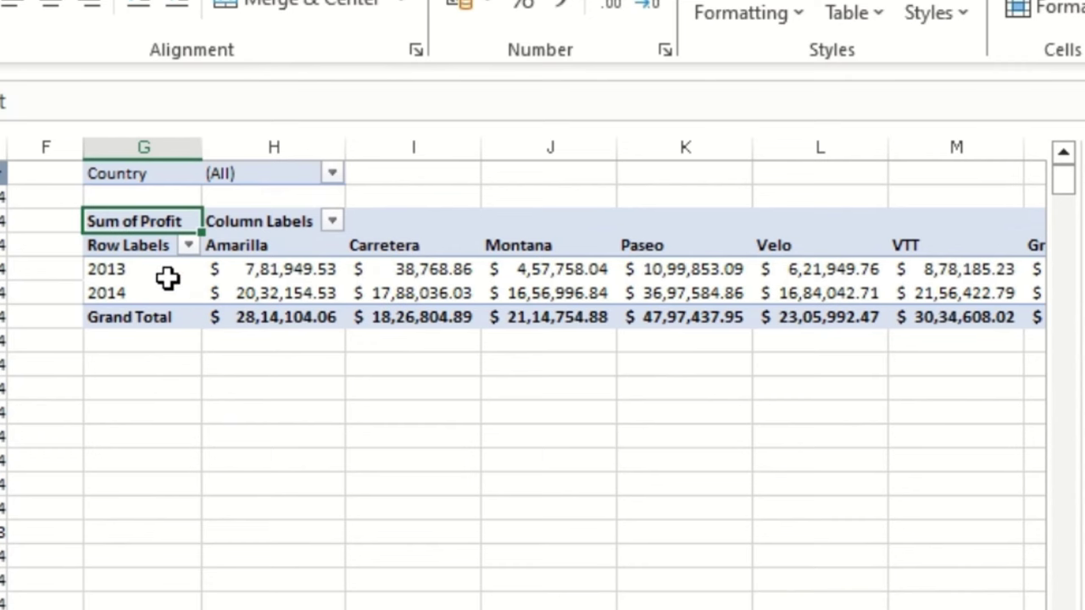
pyautogui.click(291, 248)
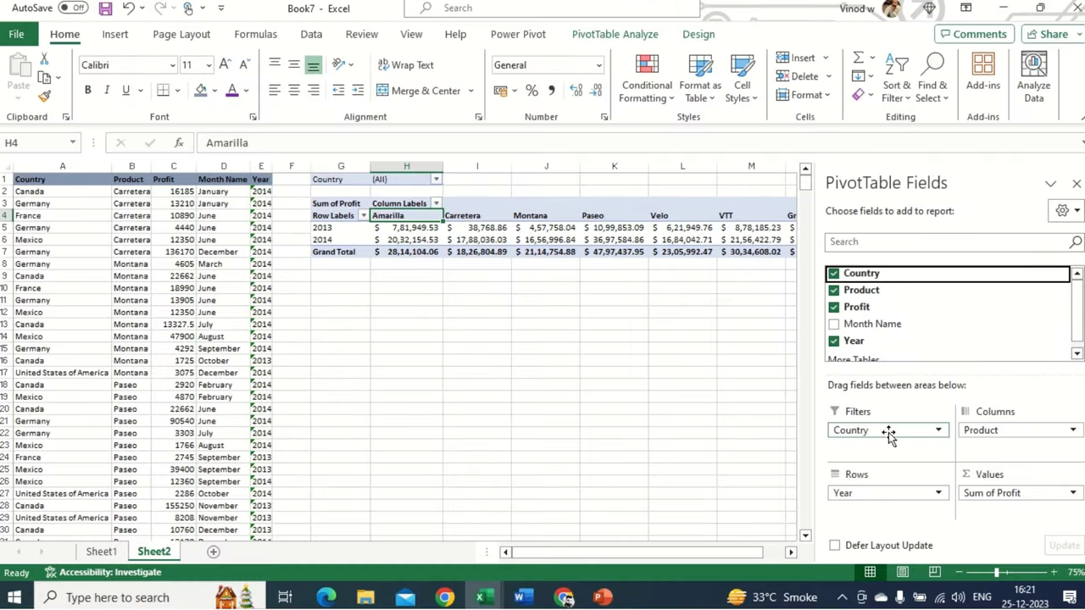
pyautogui.moveTo(891, 431); pyautogui.dragTo(896, 509)
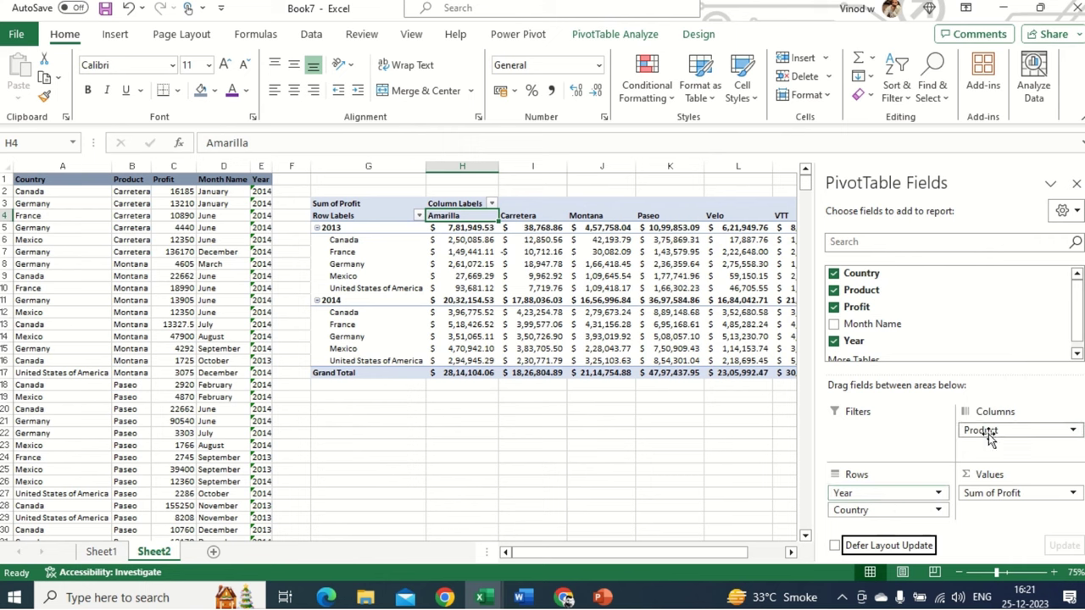
pyautogui.click(584, 339)
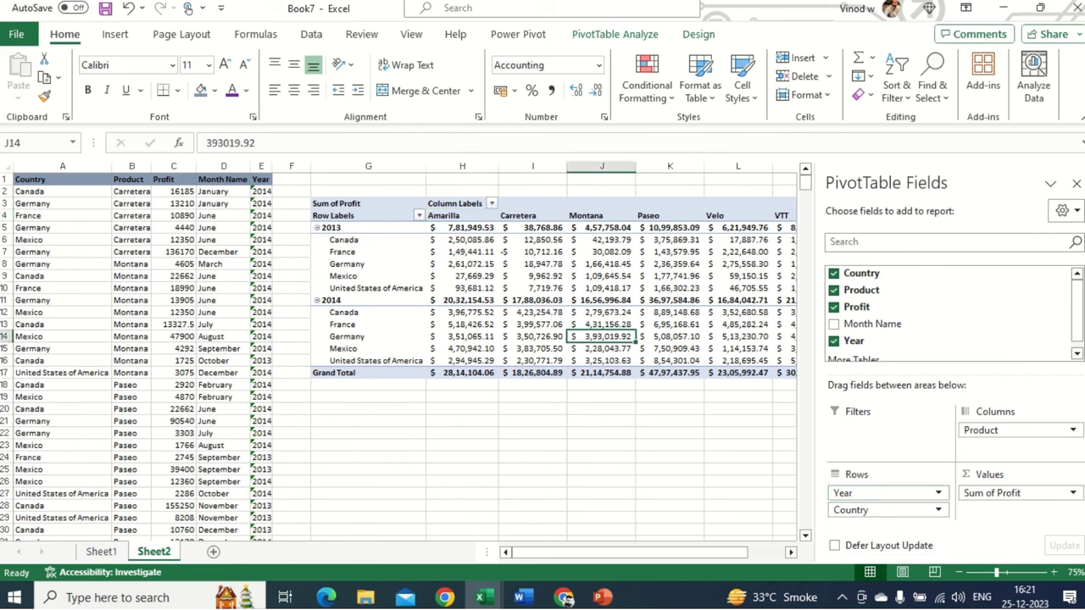
# - Close the PivotTable Fields pane and select a profit cell inside the PivotTable
pyautogui.click(1076, 183)
pyautogui.click(802, 397)
pyautogui.click(834, 251)
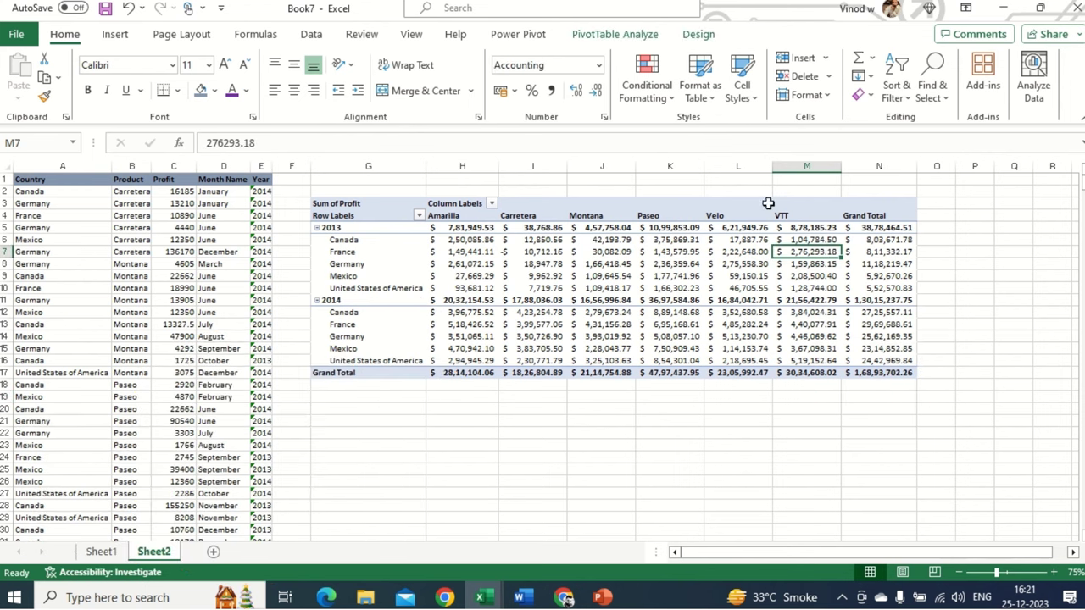
# - Apply the light blue PivotTable style with the lighter header shading to the profit PivotTable
pyautogui.click(624, 34)
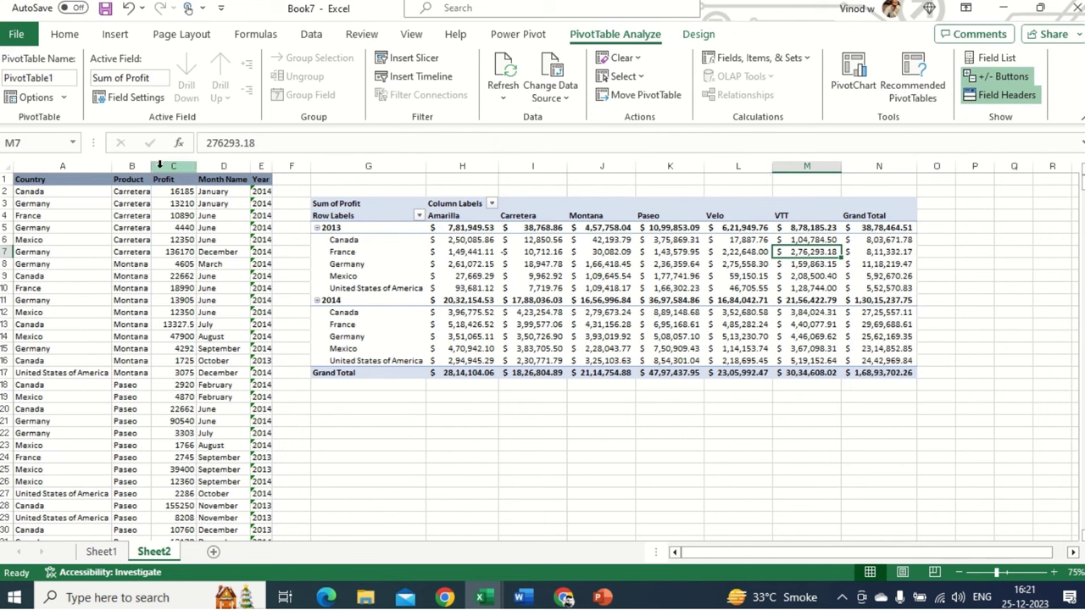
pyautogui.click(706, 35)
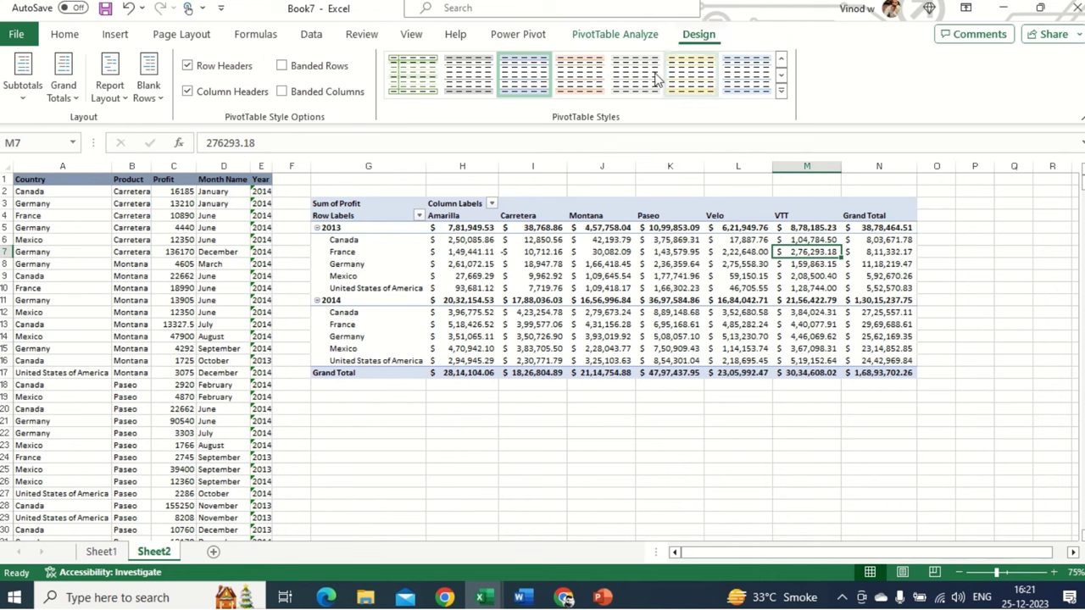
pyautogui.click(738, 89)
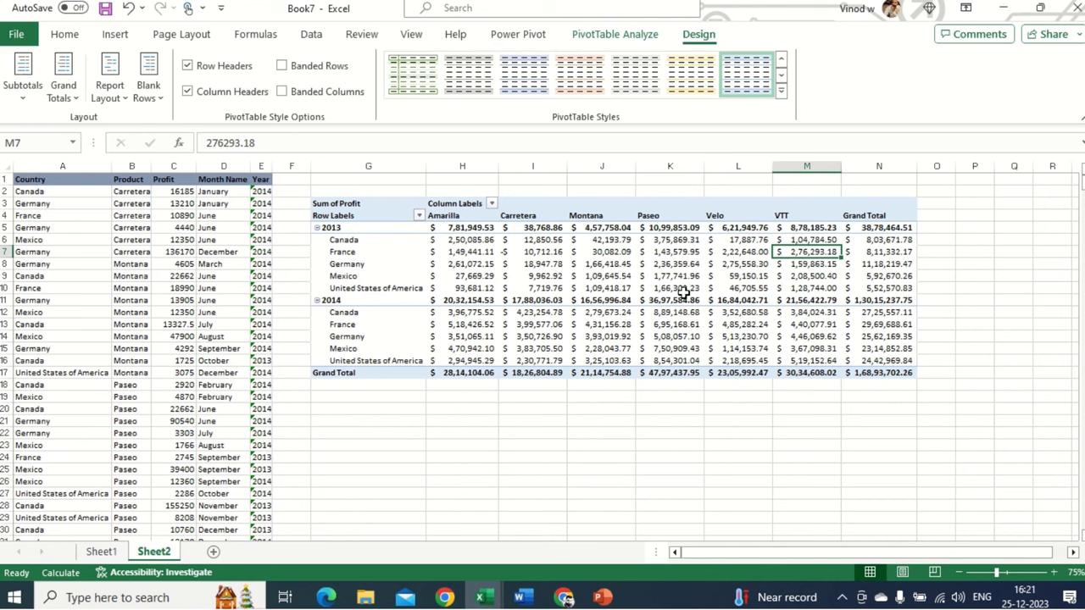
# - Turn off the PivotTable's grand totals for both rows and columns
pyautogui.moveTo(681, 293)
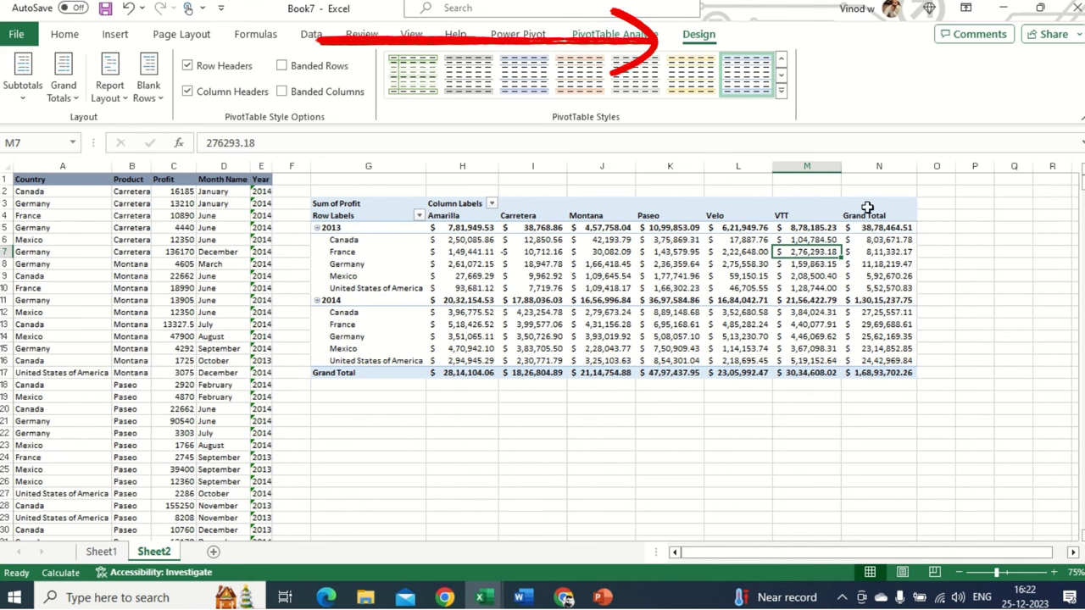
pyautogui.click(876, 167)
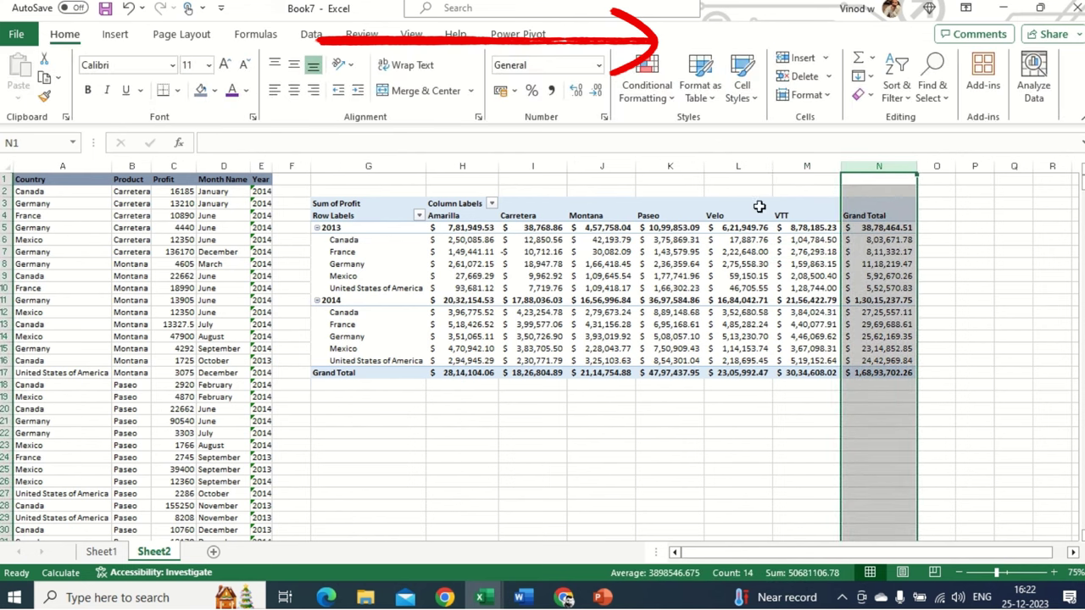
pyautogui.click(750, 275)
pyautogui.click(699, 38)
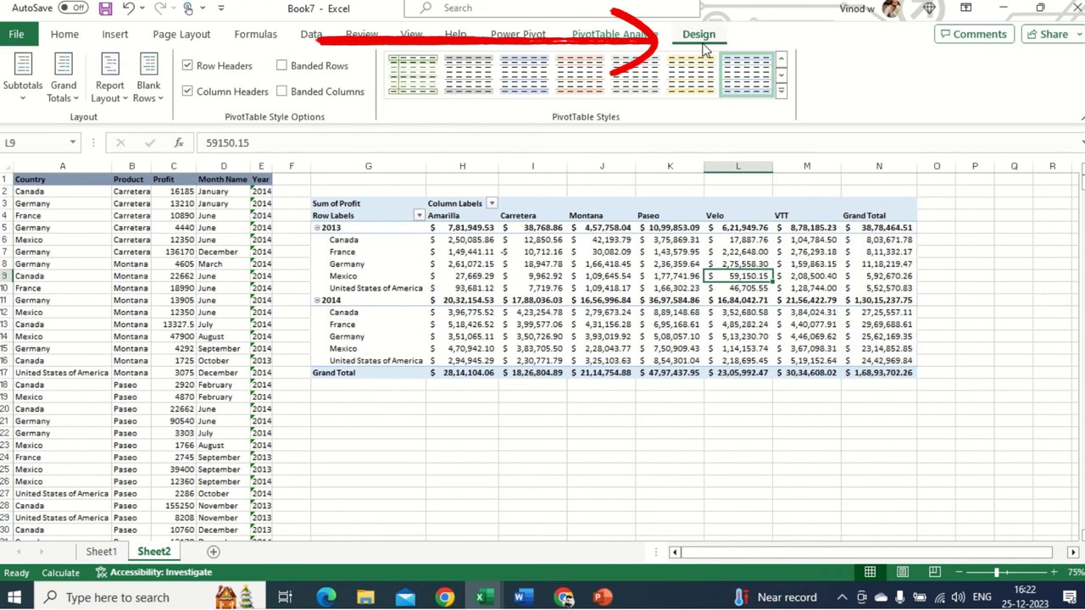
pyautogui.click(64, 89)
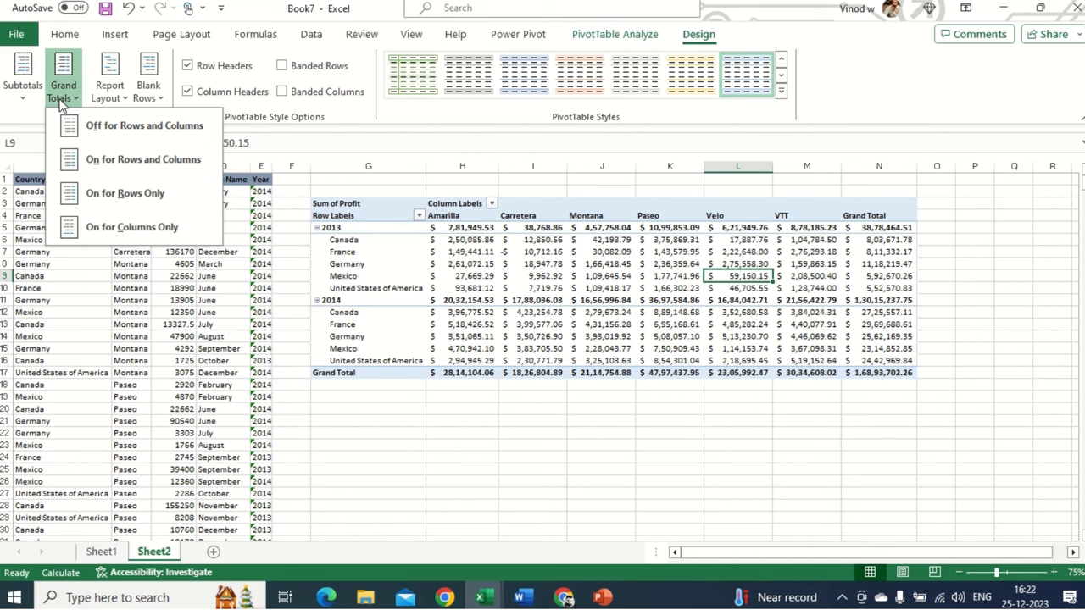
pyautogui.click(133, 135)
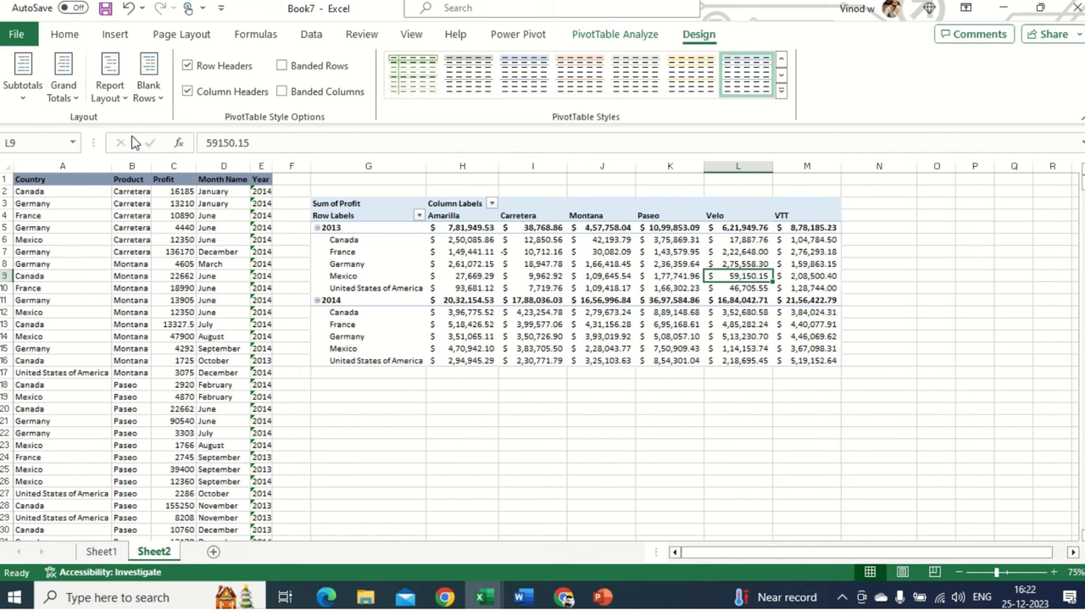
pyautogui.click(477, 385)
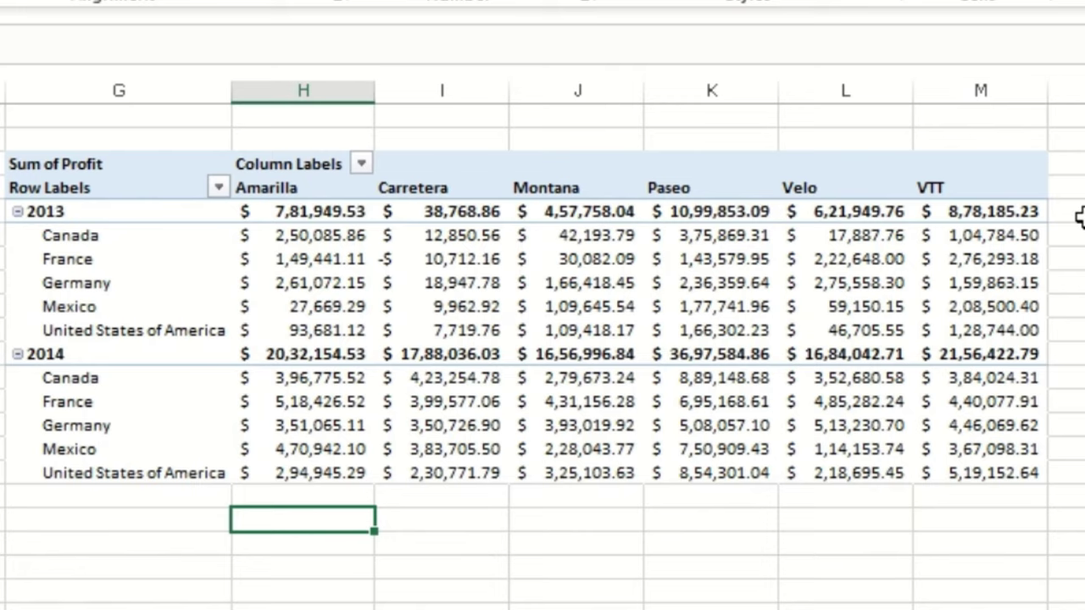
# - Select the France label under 2013 in the PivotTable and open the chart type selection for it
pyautogui.click(225, 264)
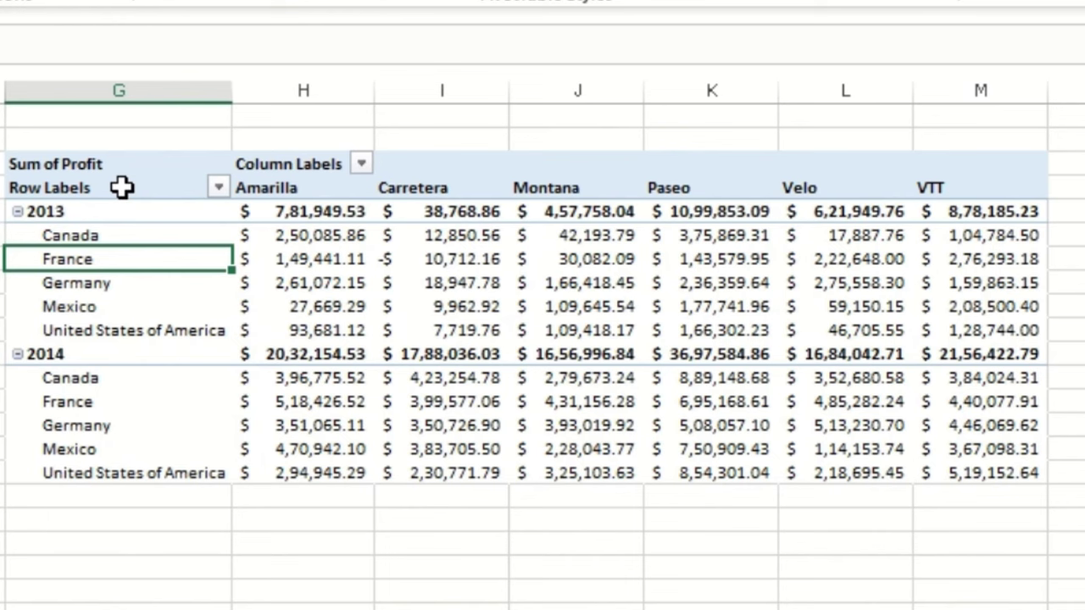
pyautogui.click(116, 34)
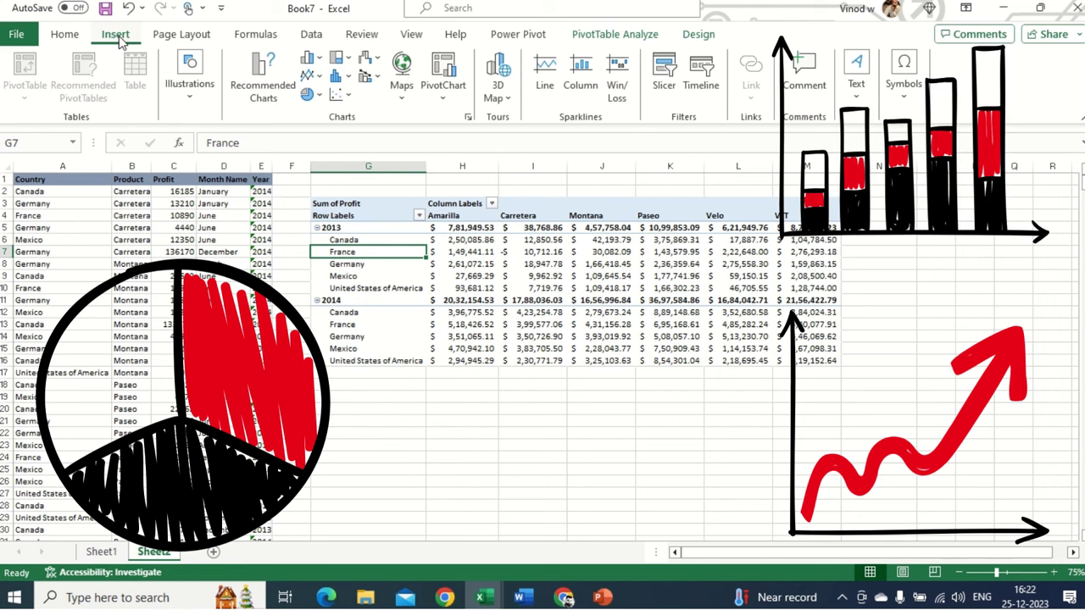
pyautogui.click(263, 90)
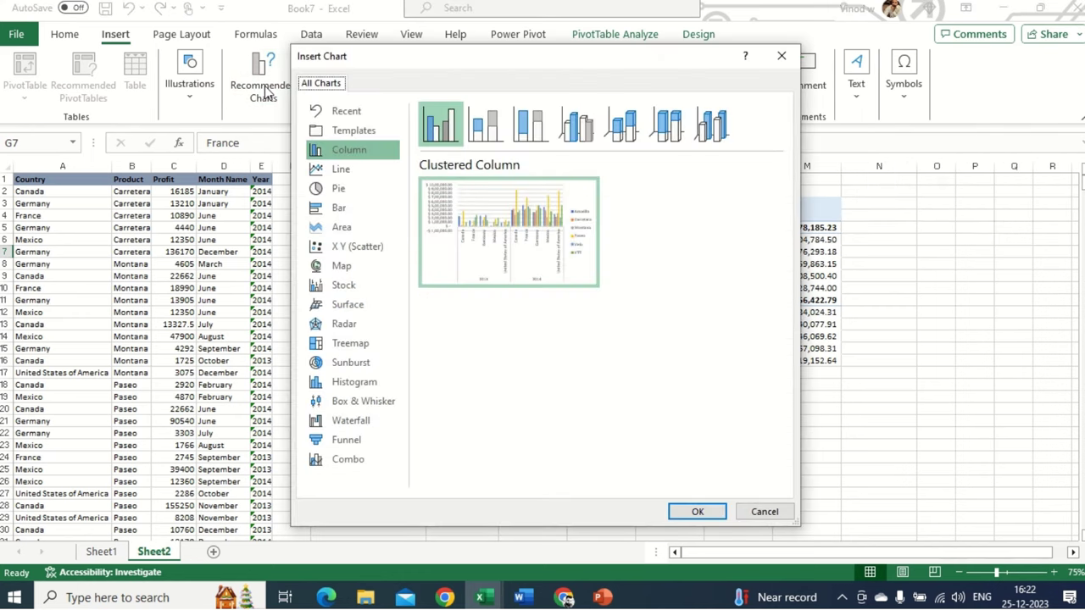
# - Preview the chart types available for the PivotTable data, including bar, line, pie, area, surface and histogram
pyautogui.click(338, 209)
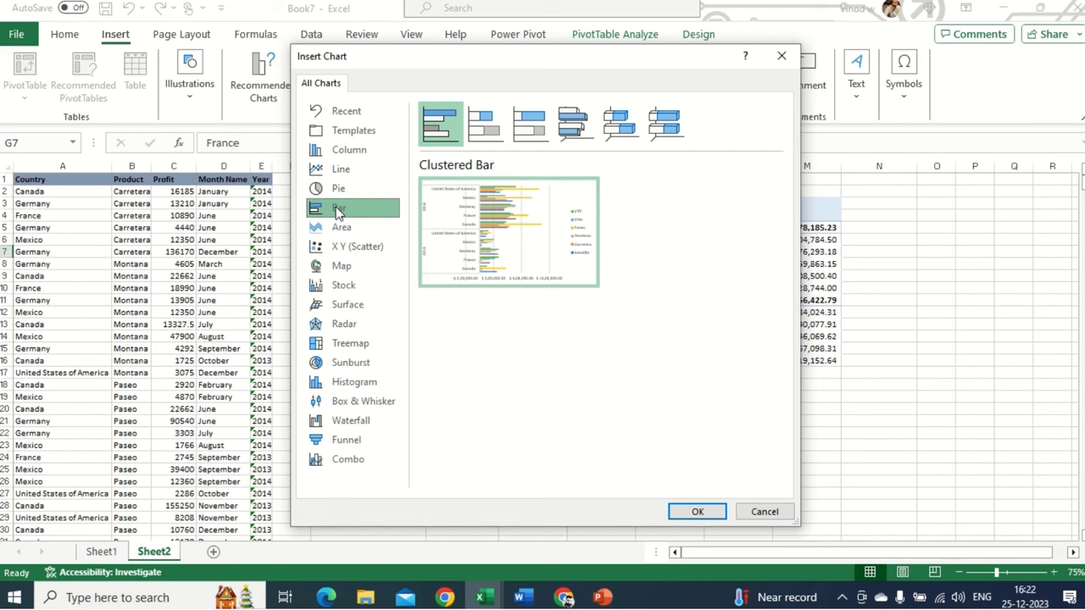
pyautogui.click(341, 172)
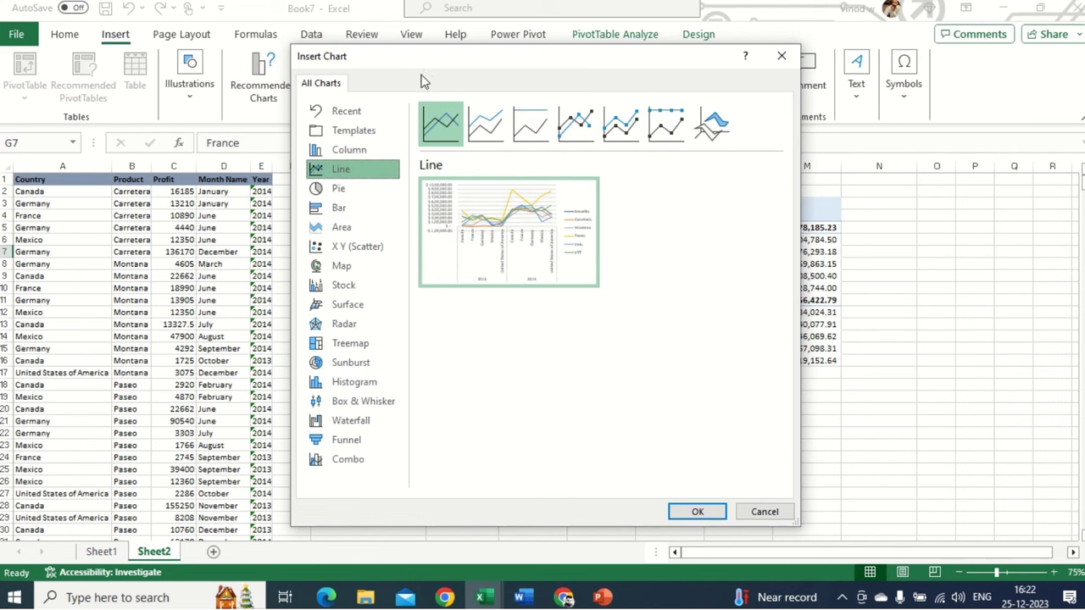
pyautogui.moveTo(394, 63); pyautogui.dragTo(227, 66)
pyautogui.click(159, 190)
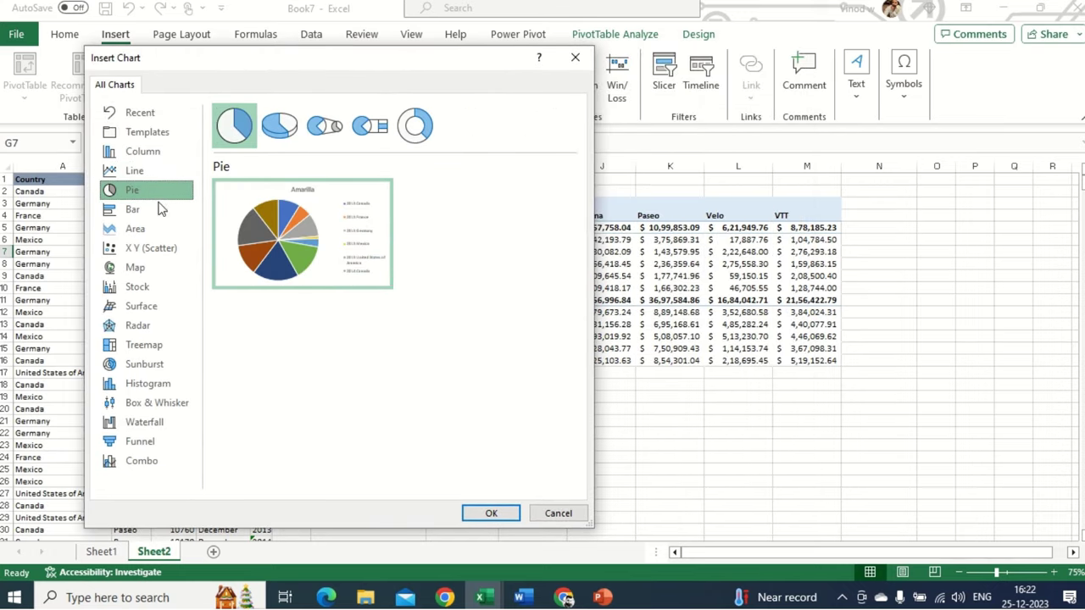
pyautogui.click(160, 209)
pyautogui.click(156, 229)
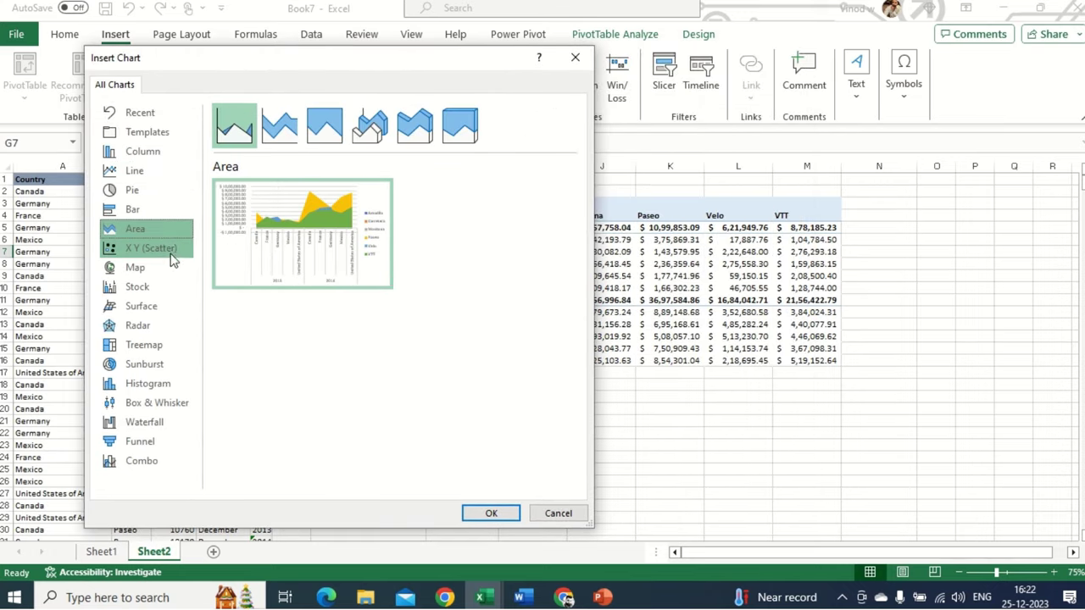
pyautogui.click(171, 251)
pyautogui.click(175, 273)
pyautogui.click(178, 308)
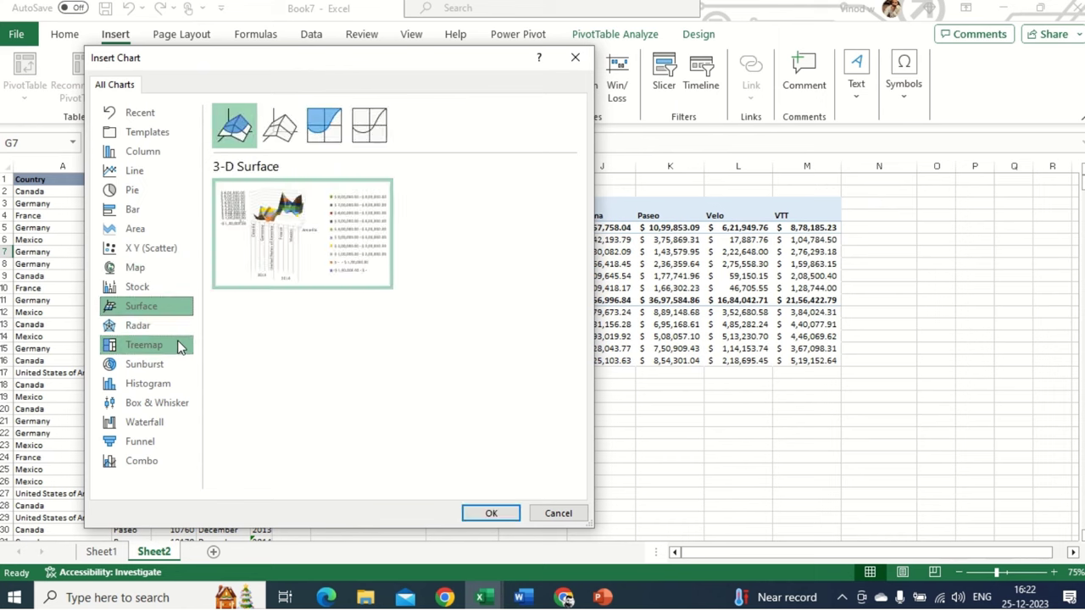
pyautogui.click(179, 346)
pyautogui.click(174, 365)
pyautogui.click(174, 383)
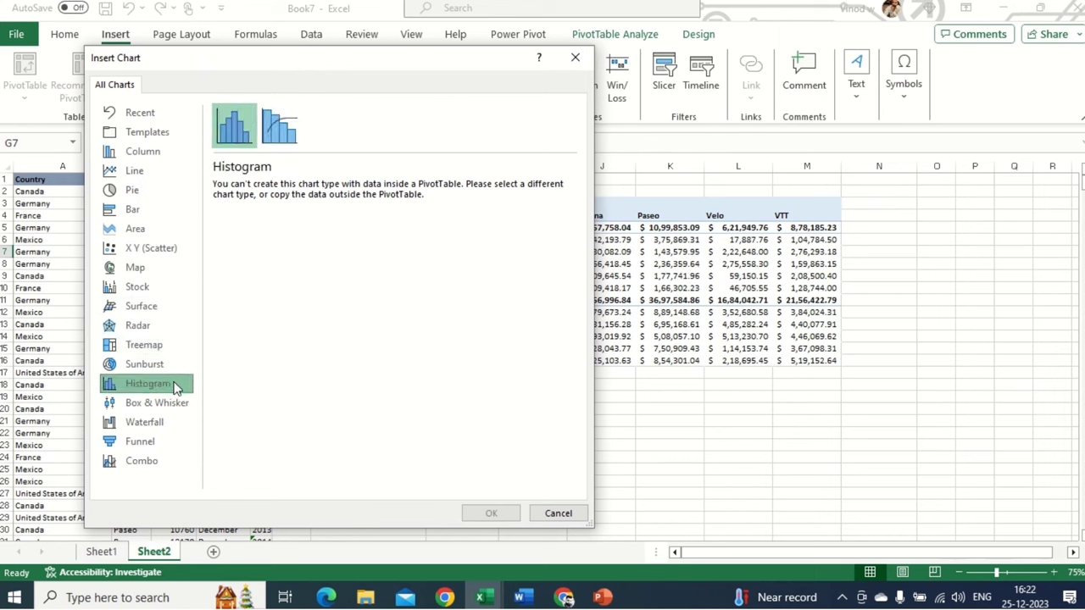
pyautogui.click(161, 210)
pyautogui.click(158, 172)
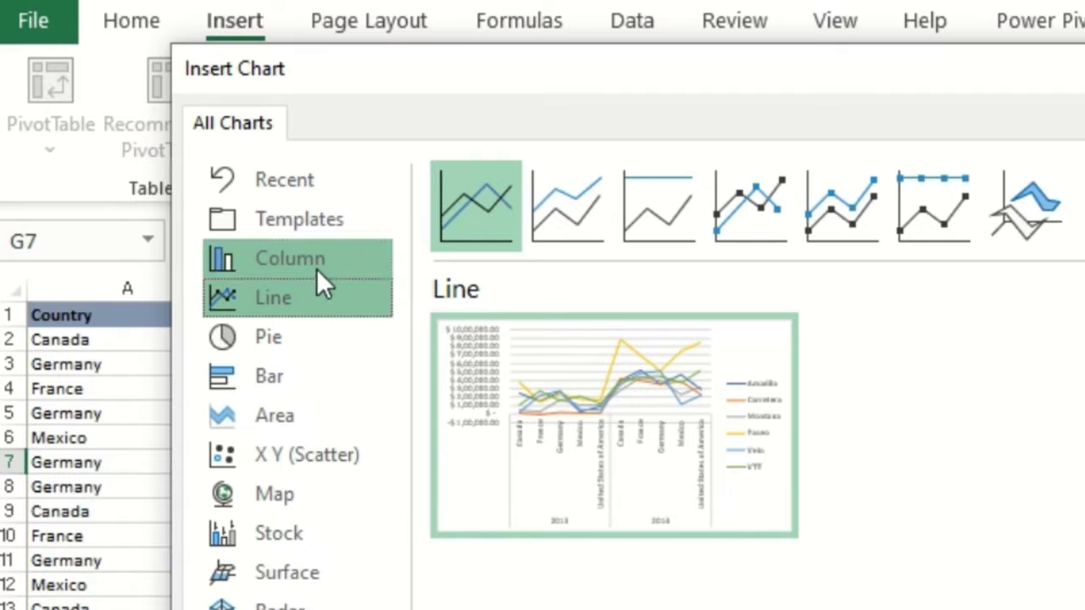
pyautogui.click(157, 159)
# - Insert a Stacked Bar PivotChart of the profit PivotTable
pyautogui.click(327, 376)
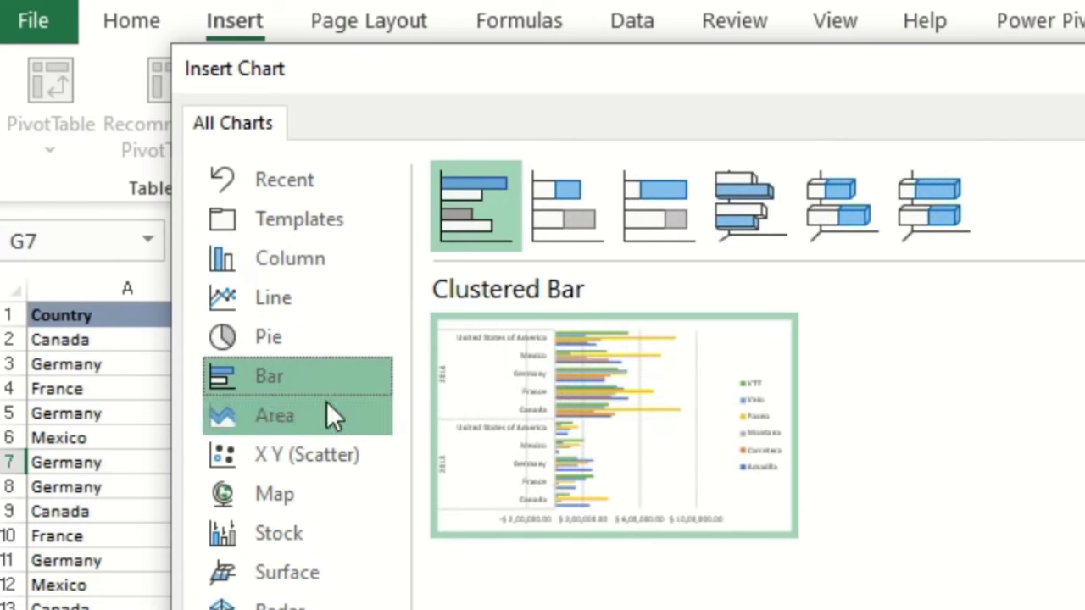
pyautogui.click(564, 203)
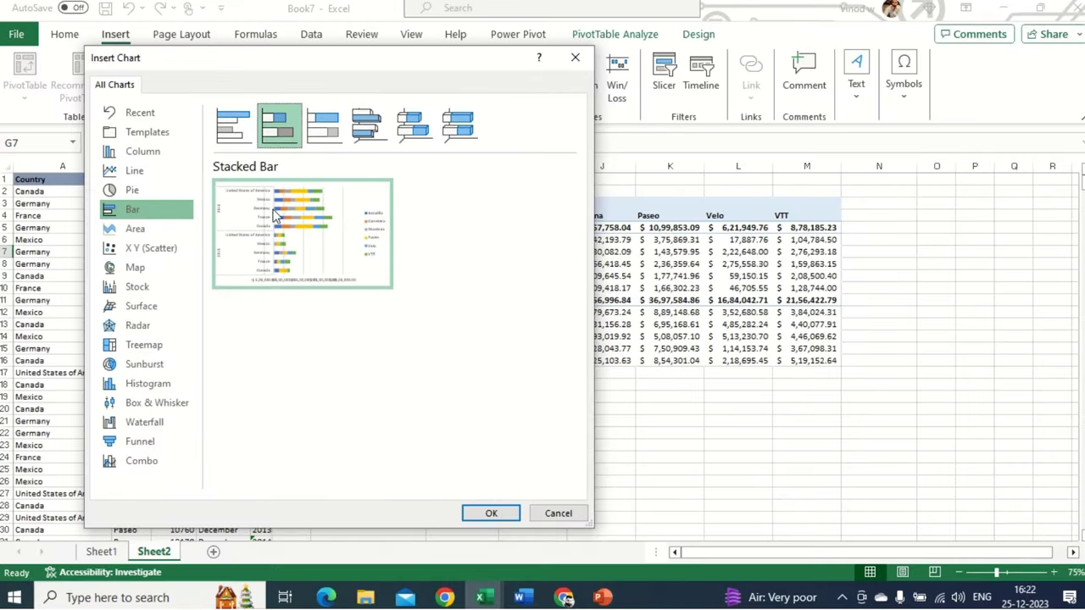
pyautogui.click(488, 512)
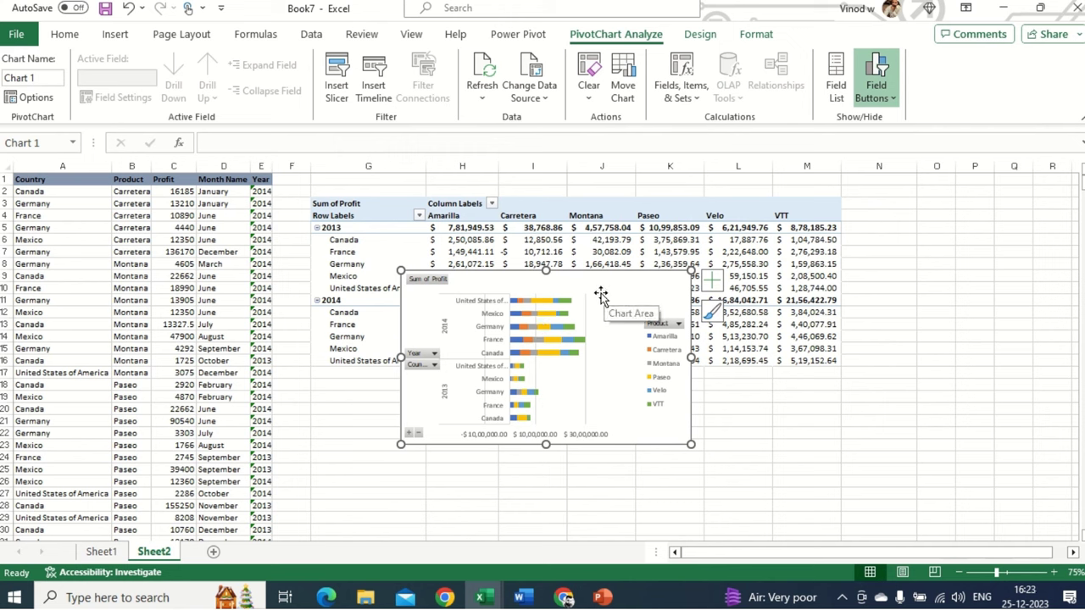
# - Move the PivotChart over the PivotTable and enlarge it to span about columns G to L and rows 5 to 29
pyautogui.moveTo(598, 281); pyautogui.dragTo(483, 235)
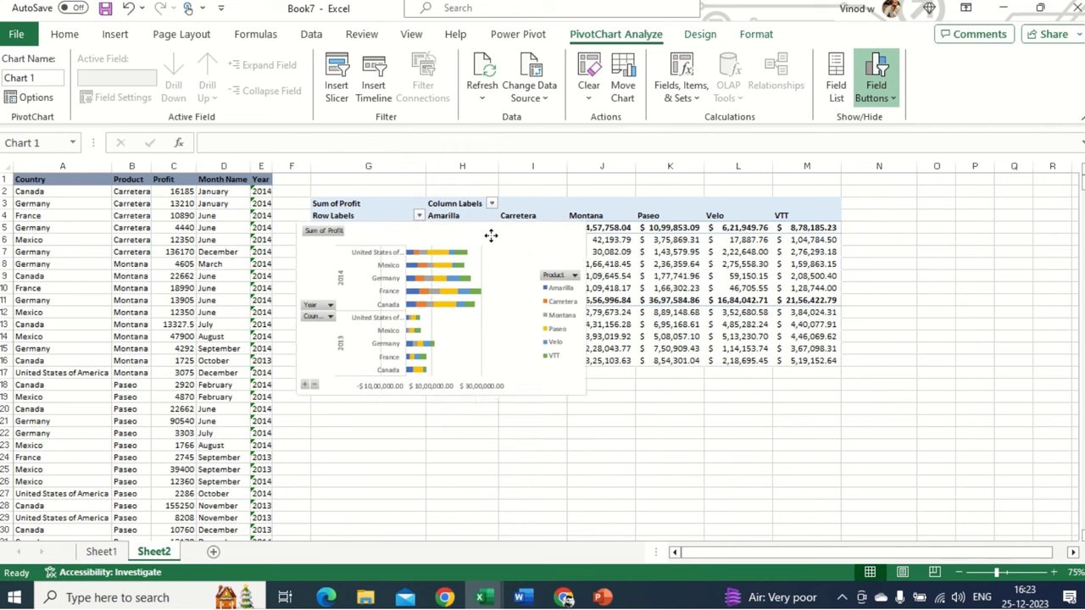
pyautogui.moveTo(583, 396); pyautogui.dragTo(704, 538)
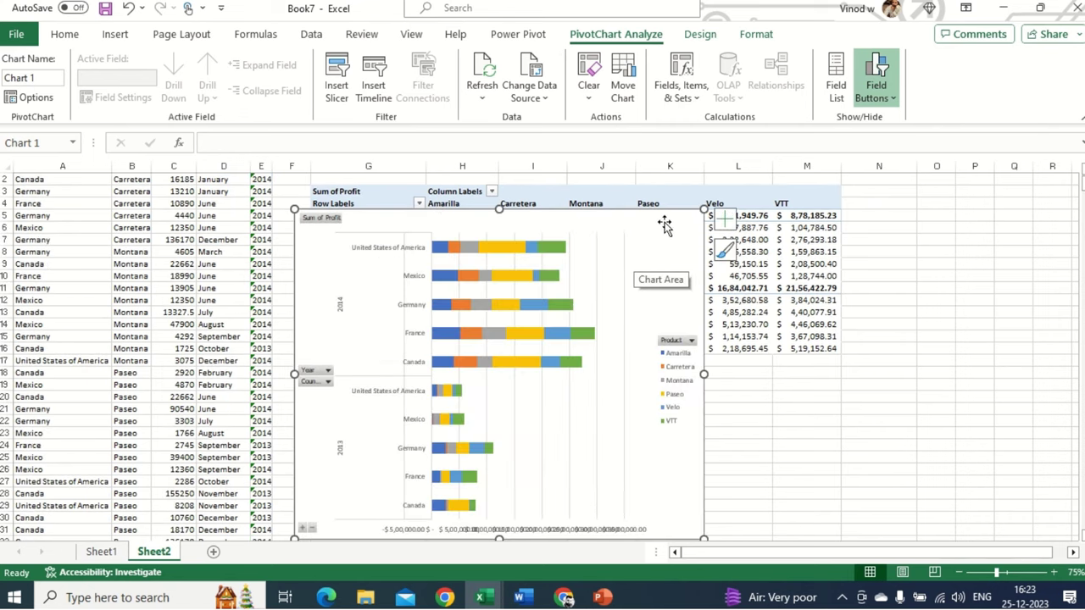
pyautogui.moveTo(674, 222); pyautogui.dragTo(754, 221)
pyautogui.scroll(1, 756, 180)
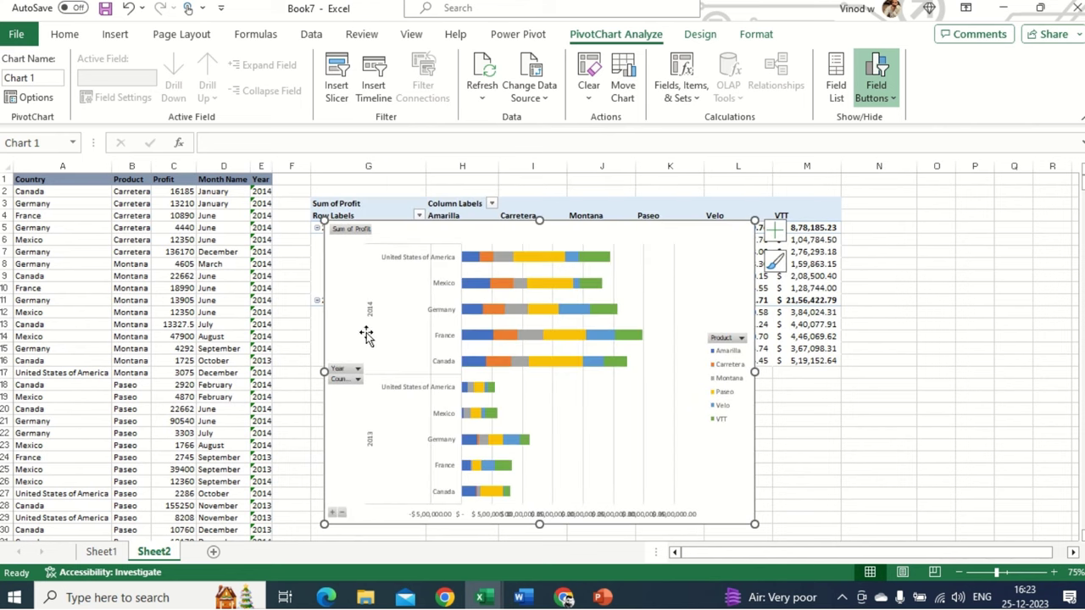
# - Hide all field buttons on the PivotChart
pyautogui.rightClick(352, 236)
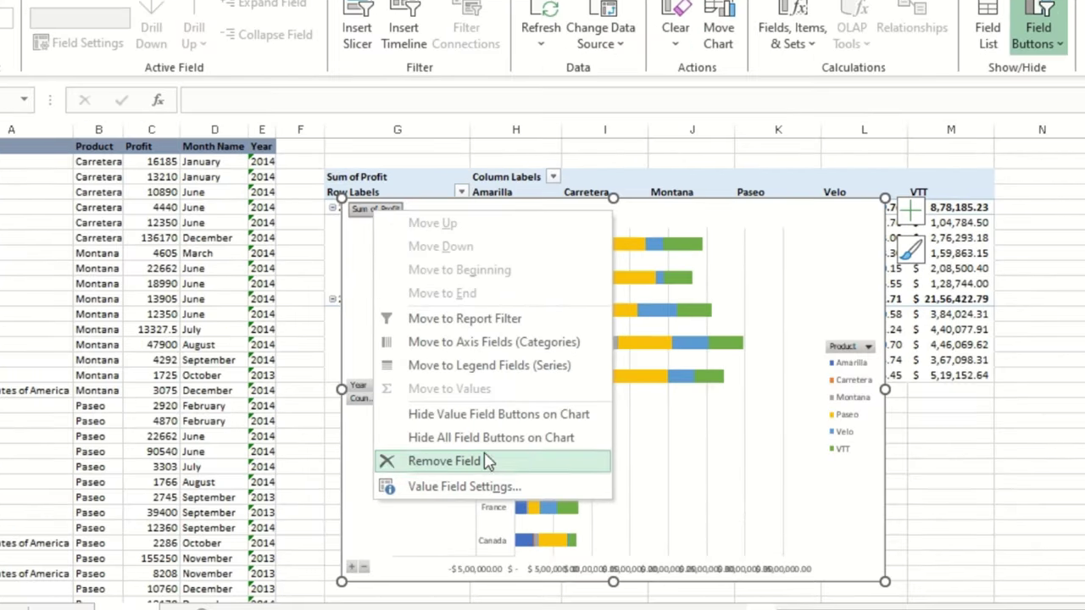
pyautogui.click(429, 428)
pyautogui.click(852, 390)
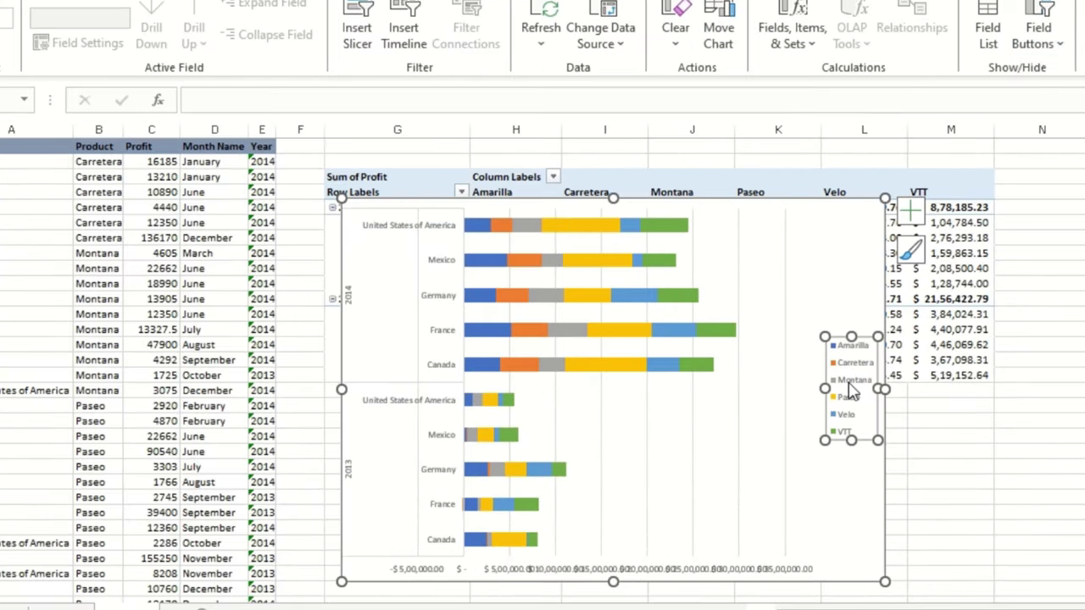
pyautogui.rightClick(852, 388)
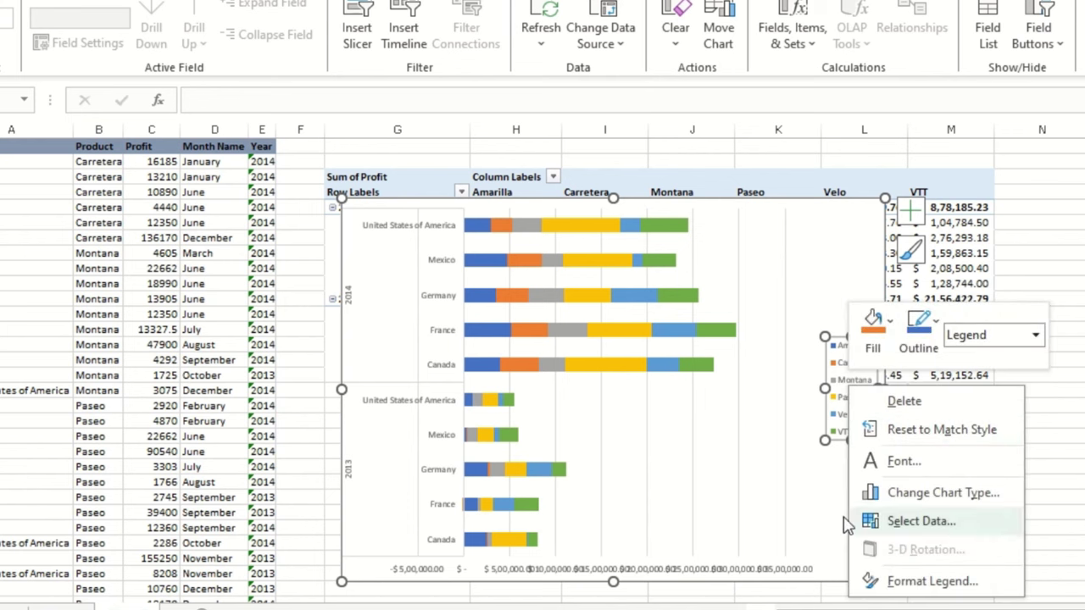
pyautogui.press('Escape')
pyautogui.click(778, 250)
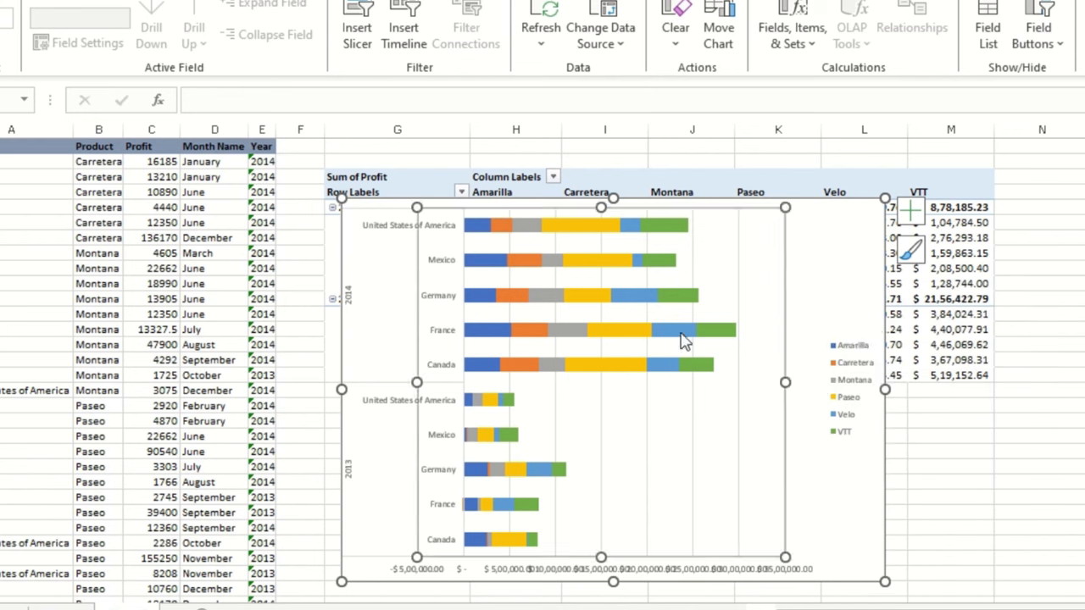
# - Delete the PivotChart's horizontal value axis and turn off its gridlines
pyautogui.click(710, 570)
pyautogui.press('Delete')
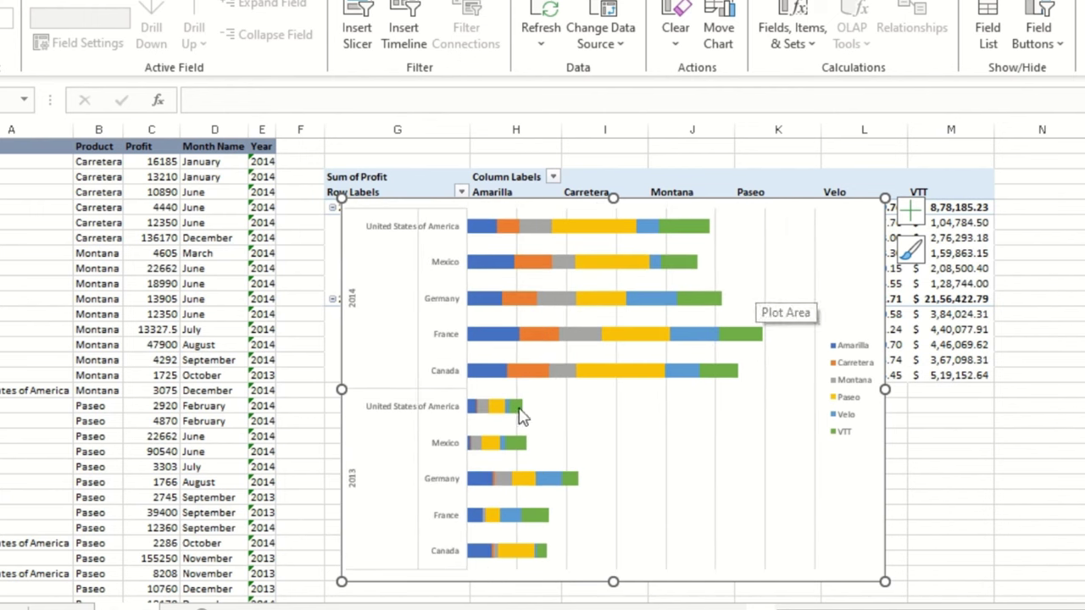
pyautogui.click(784, 224)
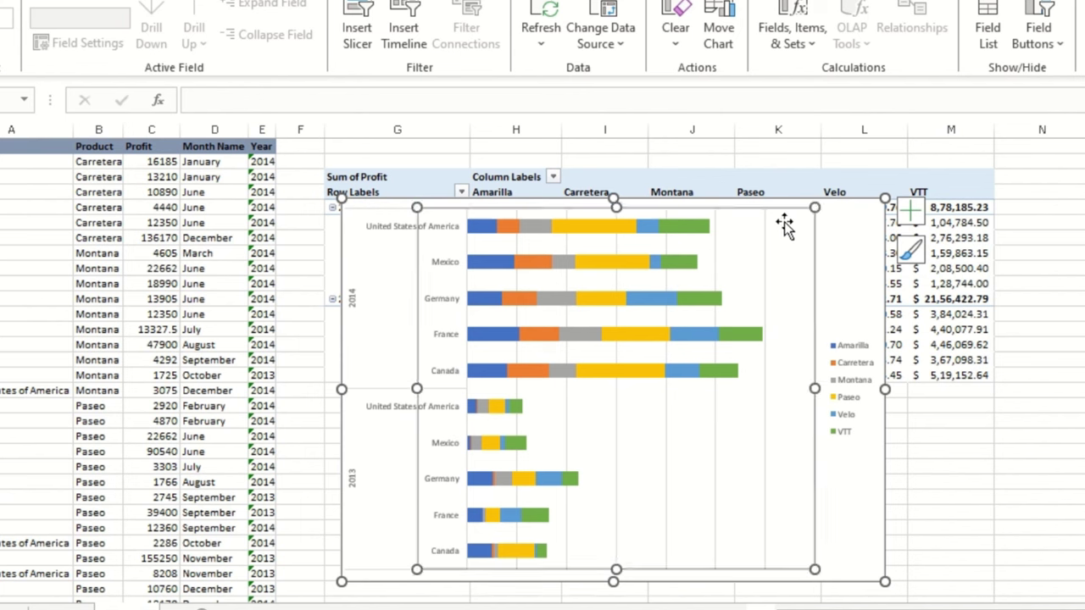
pyautogui.click(911, 212)
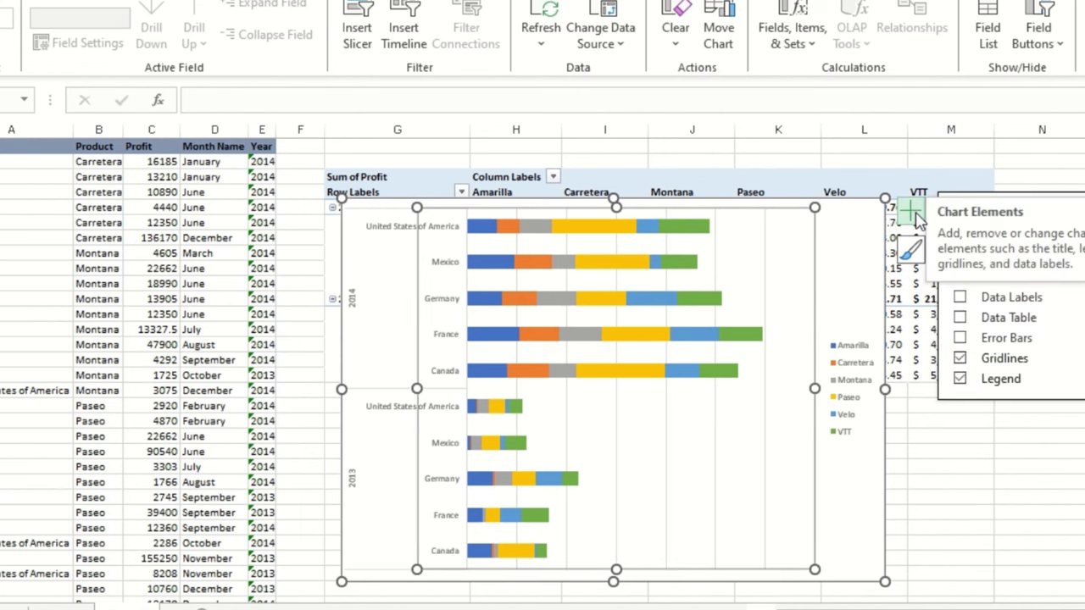
pyautogui.click(962, 358)
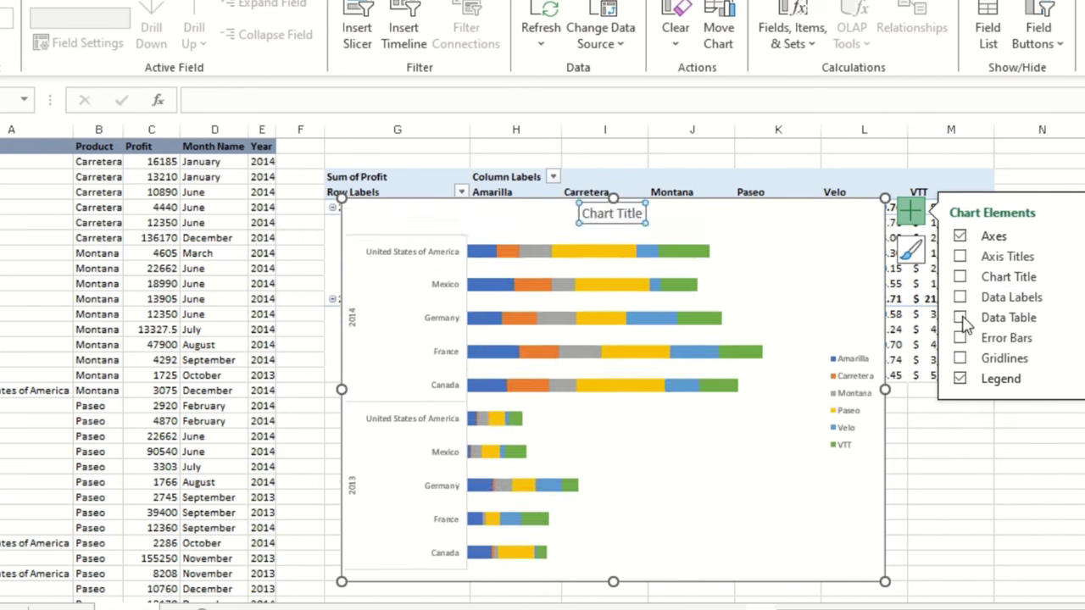
# - Add a data table below the PivotChart's bars and delete the separate legend
pyautogui.click(965, 327)
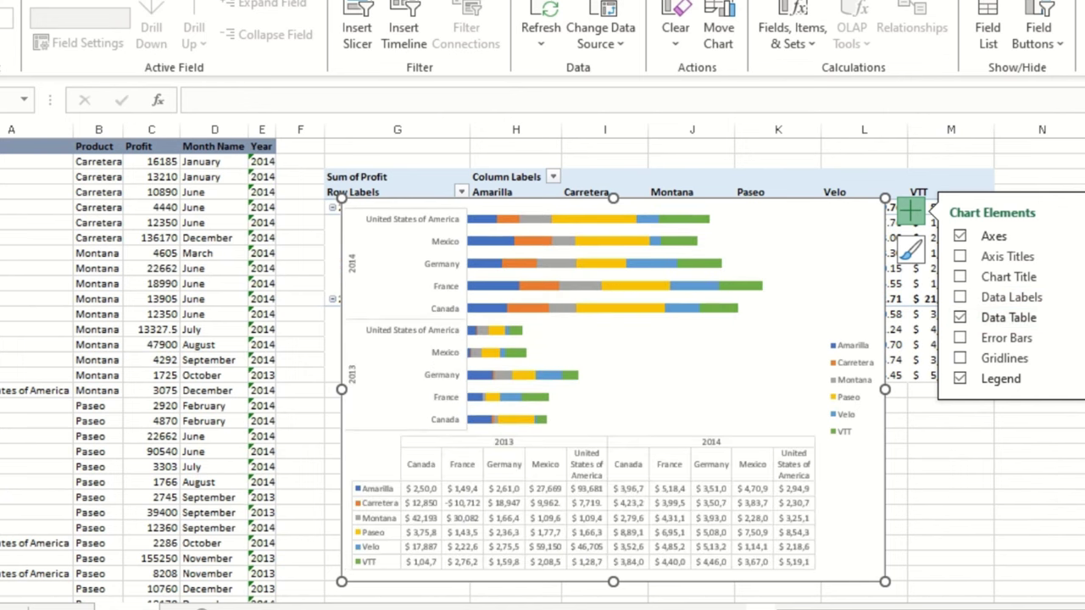
pyautogui.click(845, 400)
pyautogui.press('Delete')
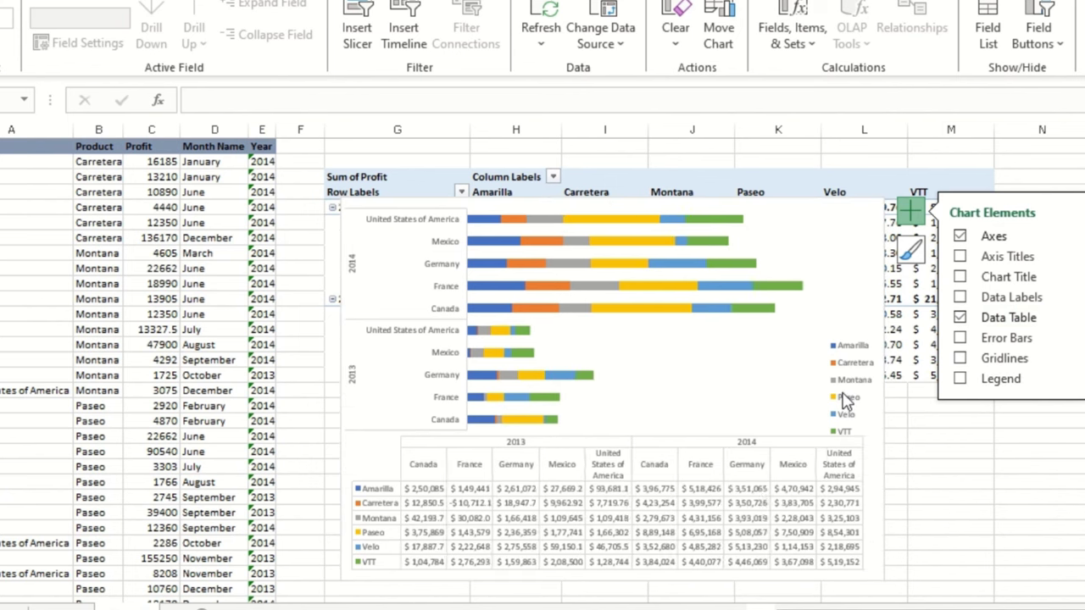
# - Cut the PivotChart from Sheet2 and paste it into a new worksheet, Sheet3
pyautogui.click(866, 197)
pyautogui.press('Delete')
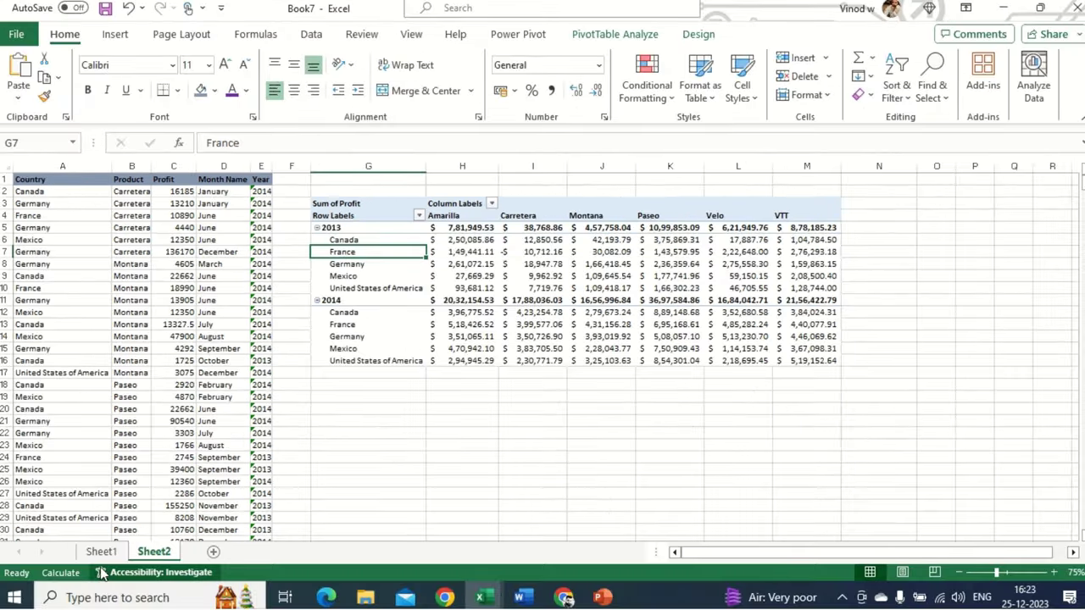
pyautogui.click(213, 552)
pyautogui.hotkey('ctrl', 'v')
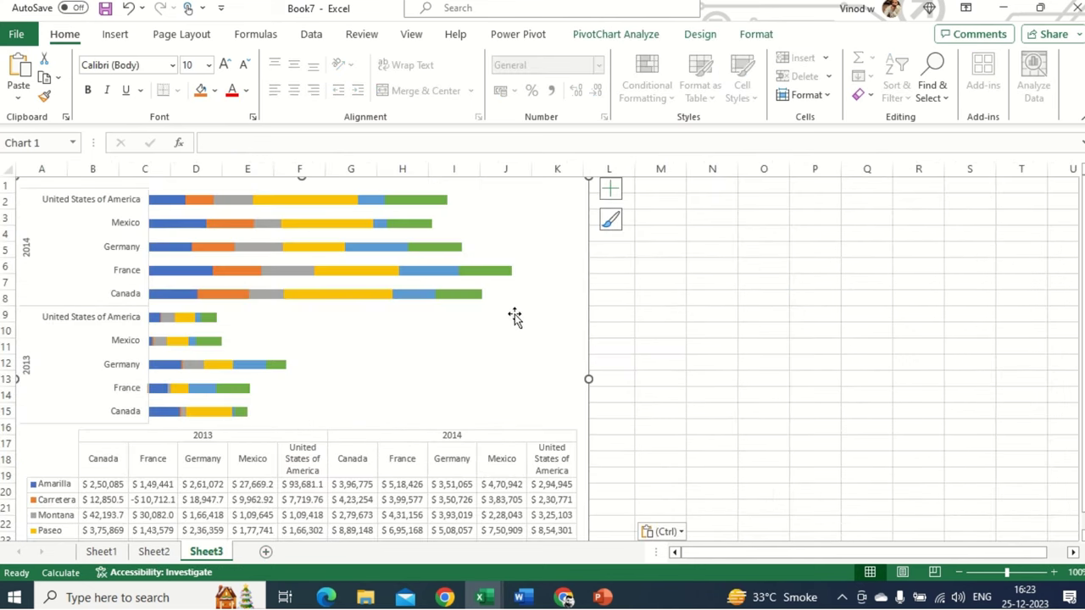
# - Resize and reposition the PivotChart on Sheet3 so it spans about columns A to I and rows 1 to 22
pyautogui.moveTo(586, 180); pyautogui.dragTo(459, 283)
pyautogui.click(468, 287)
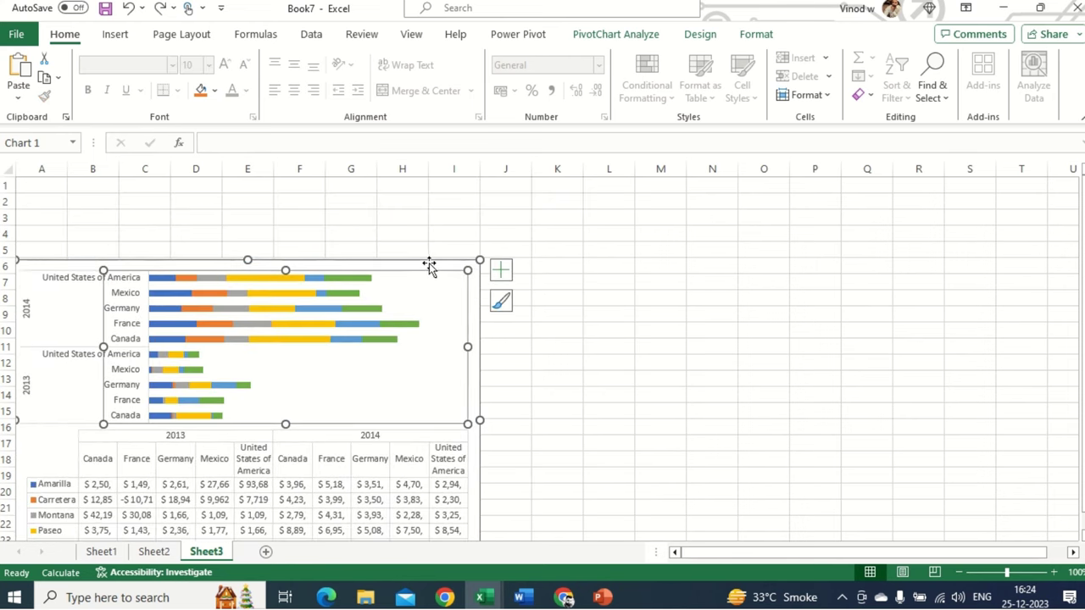
pyautogui.click(429, 263)
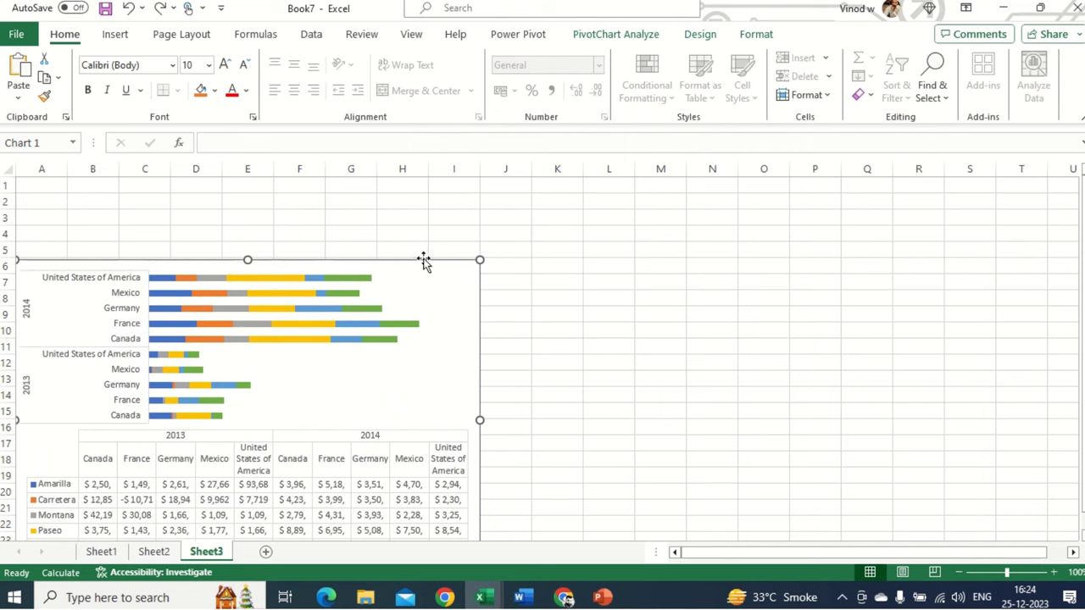
pyautogui.doubleClick(424, 259)
pyautogui.moveTo(424, 259); pyautogui.dragTo(491, 189)
pyautogui.click(1075, 185)
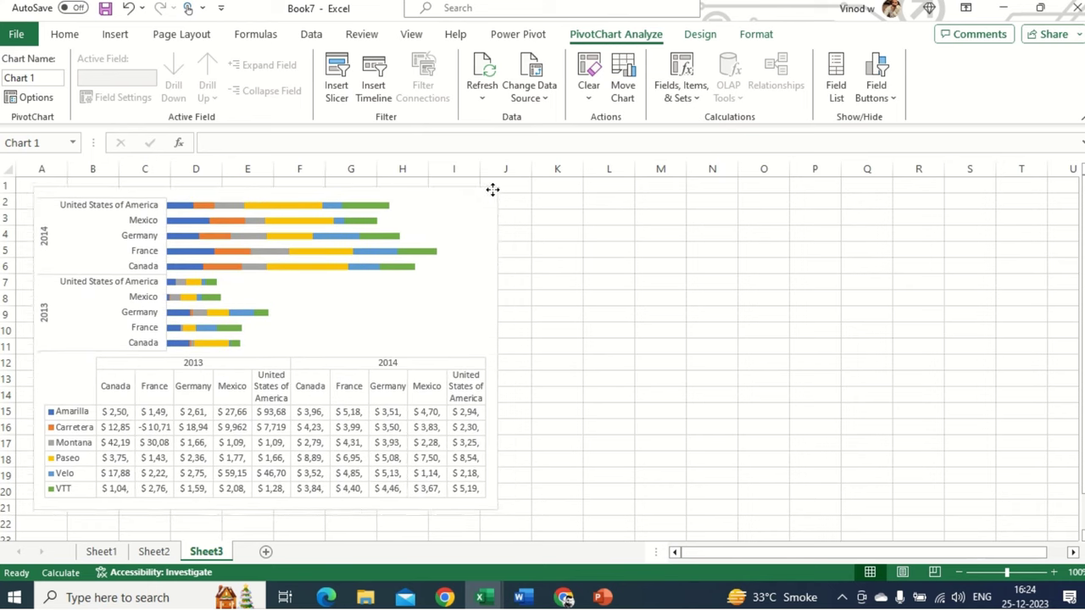
pyautogui.moveTo(504, 511)
pyautogui.mouseDown()
pyautogui.moveTo(514, 527)
pyautogui.moveTo(502, 527)
pyautogui.mouseUp()
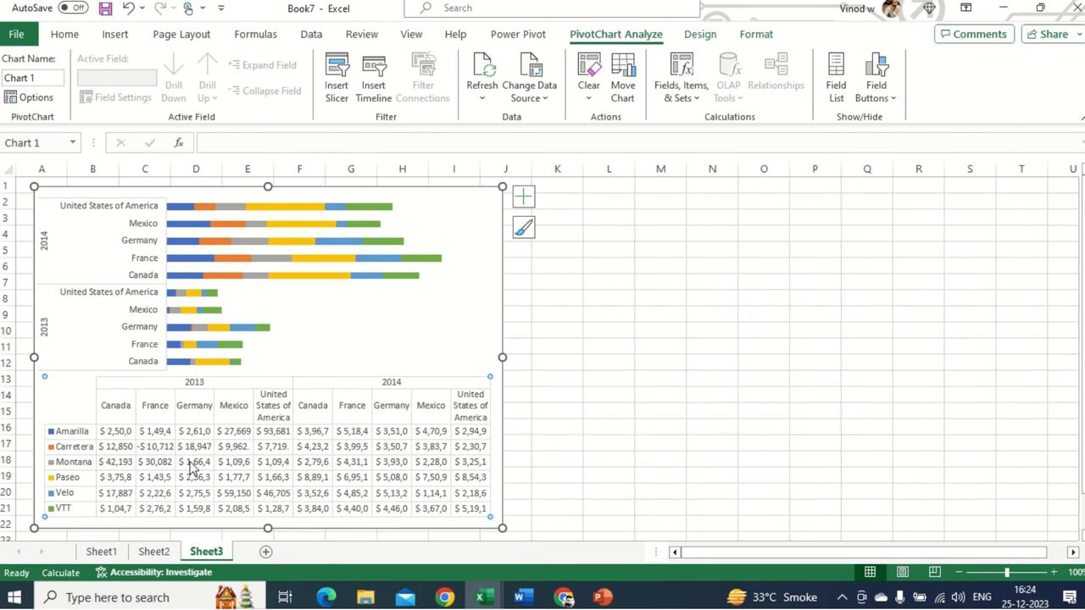
# - Reduce the font size of the PivotChart's data table to 7, and select the plot area
pyautogui.click(66, 35)
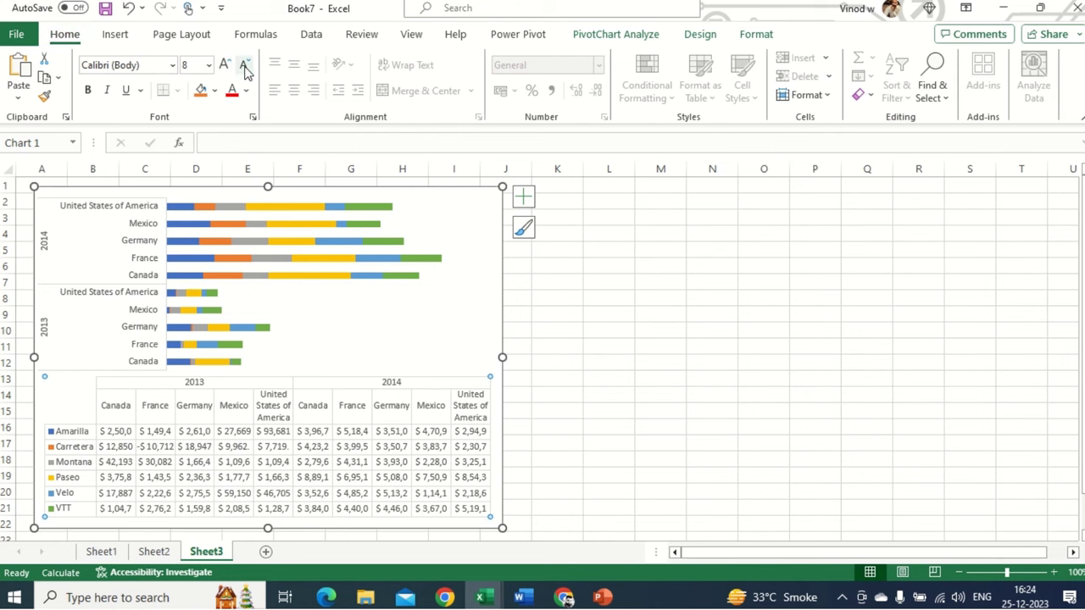
pyautogui.click(244, 66)
pyautogui.click(245, 66)
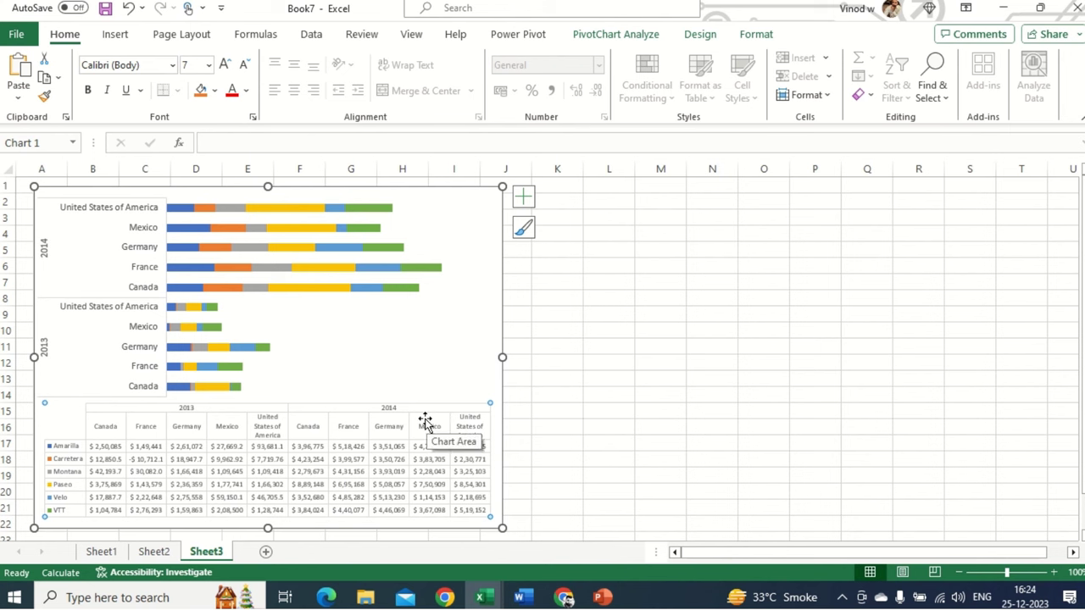
pyautogui.click(338, 345)
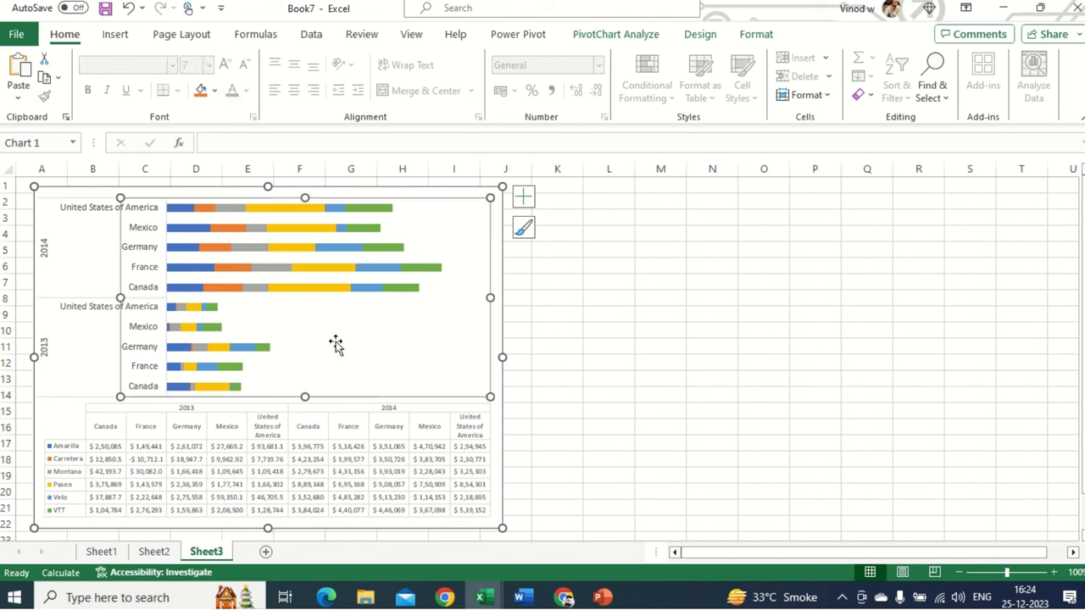
# - Deselect the PivotChart and set Sheet3's print orientation to Landscape
pyautogui.click(75, 257)
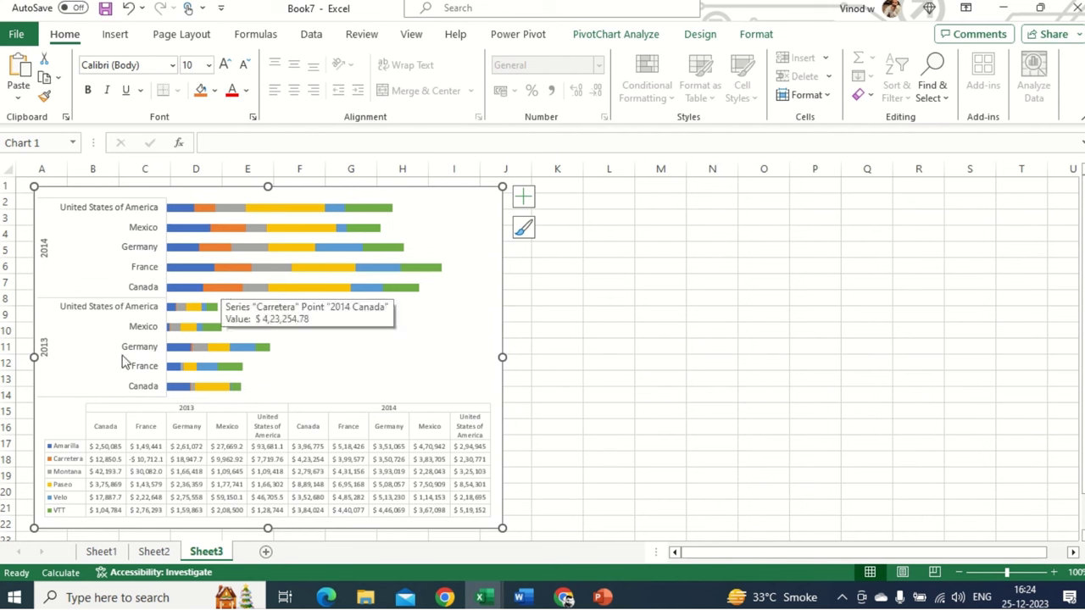
pyautogui.click(535, 462)
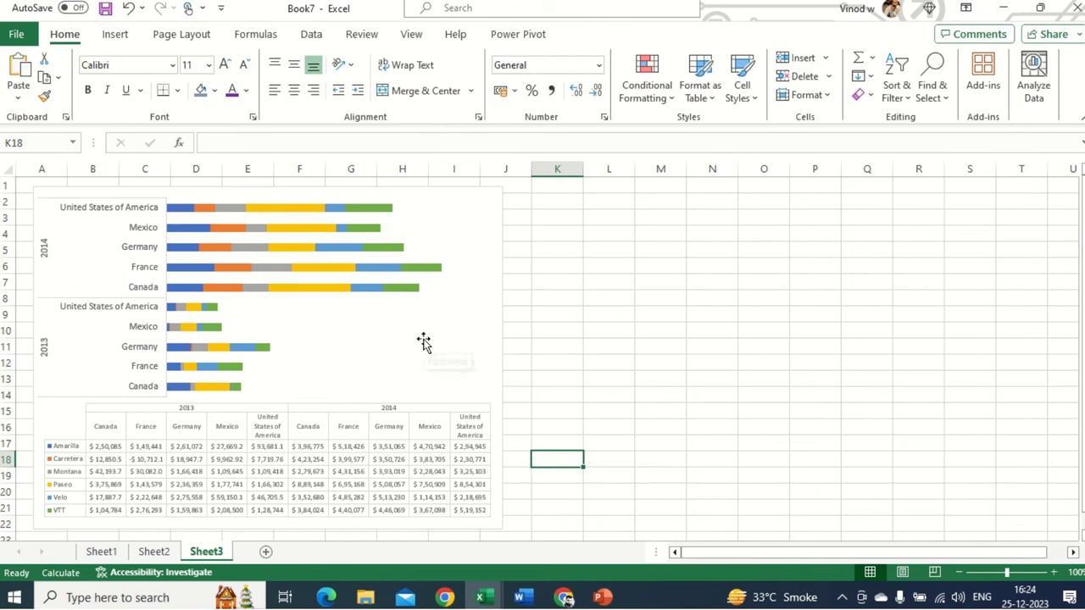
pyautogui.click(19, 36)
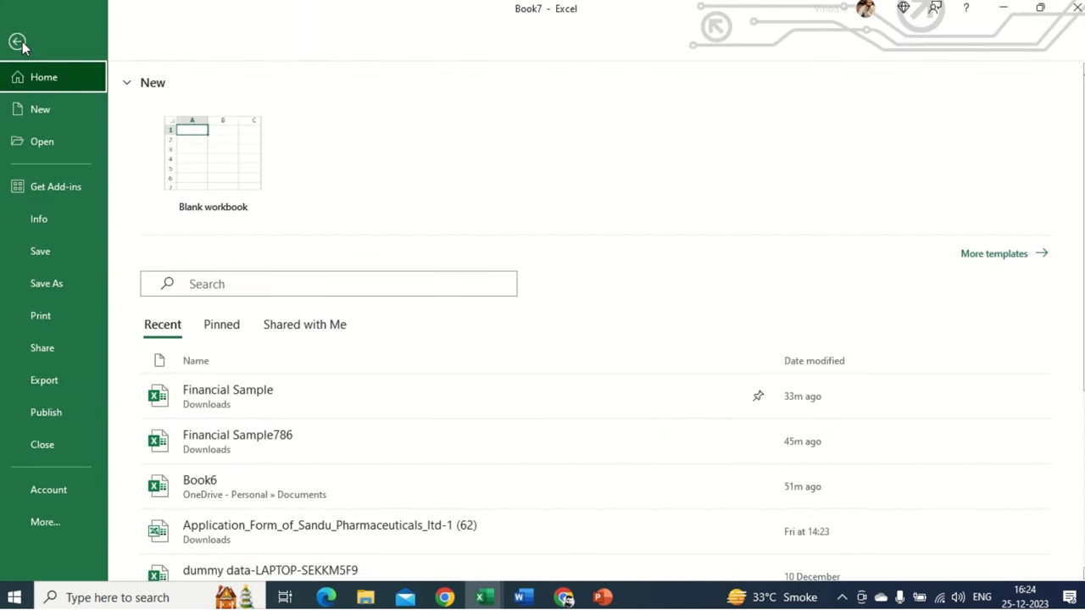
pyautogui.click(48, 312)
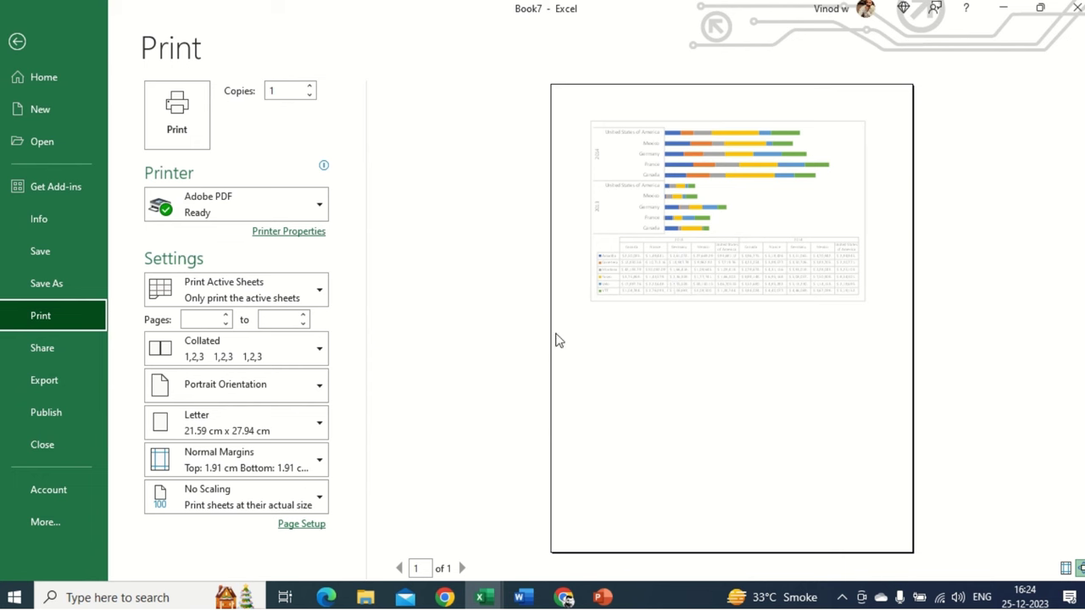
pyautogui.click(248, 385)
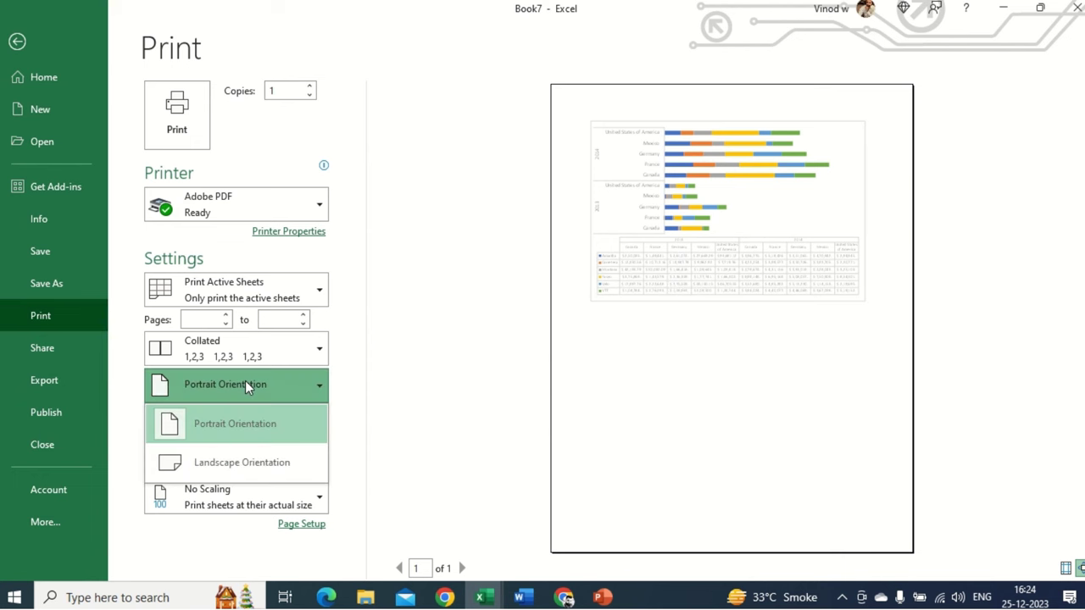
pyautogui.click(241, 463)
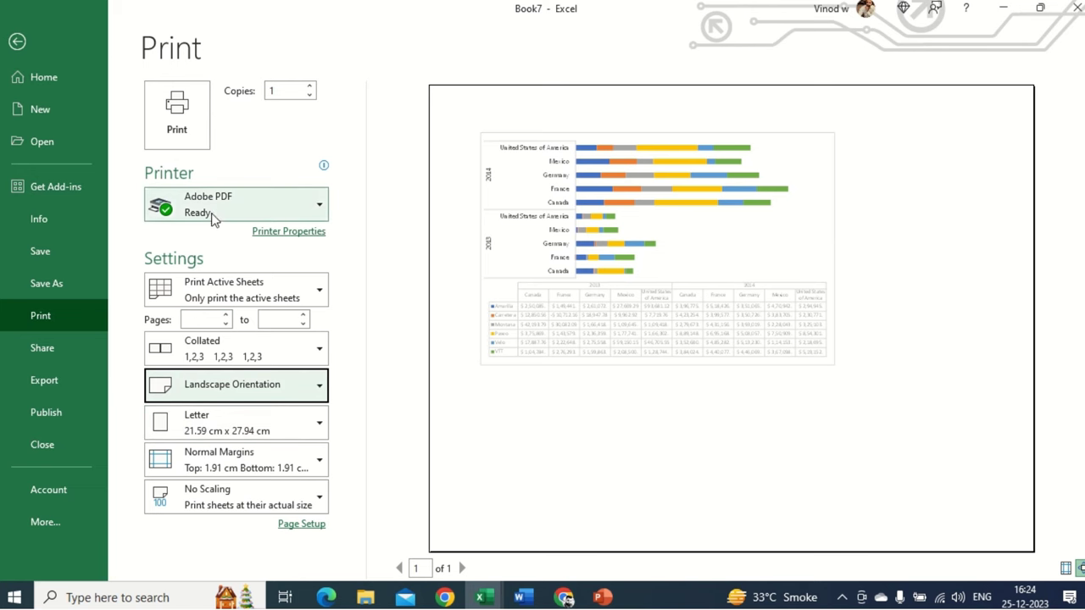
# - Print Sheet3 to Adobe PDF and save the file as Book7 in the Downloads folder
pyautogui.click(182, 139)
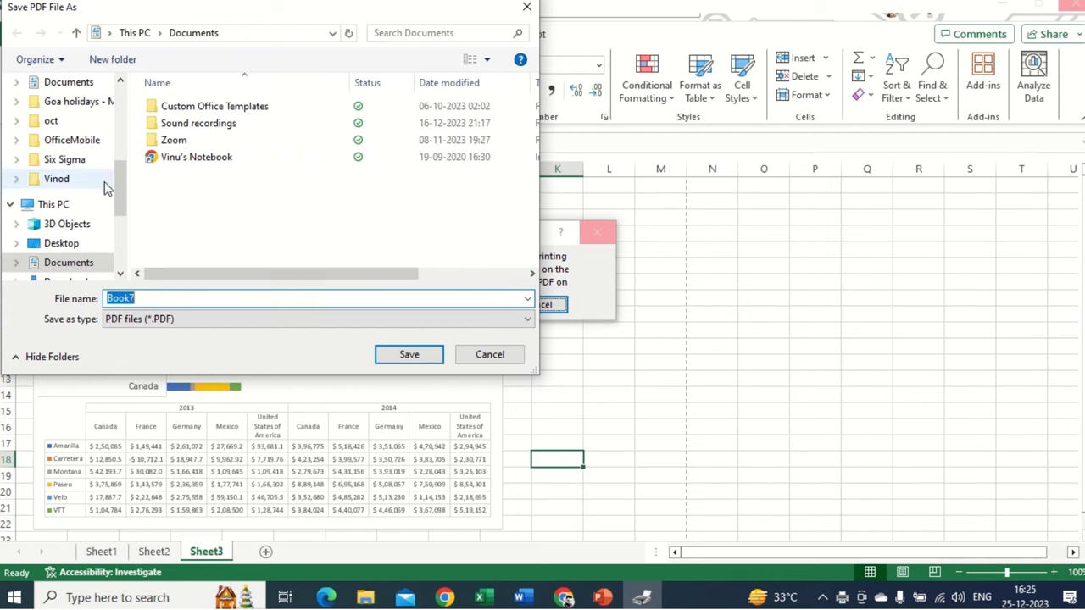
pyautogui.scroll(5, 127, 167)
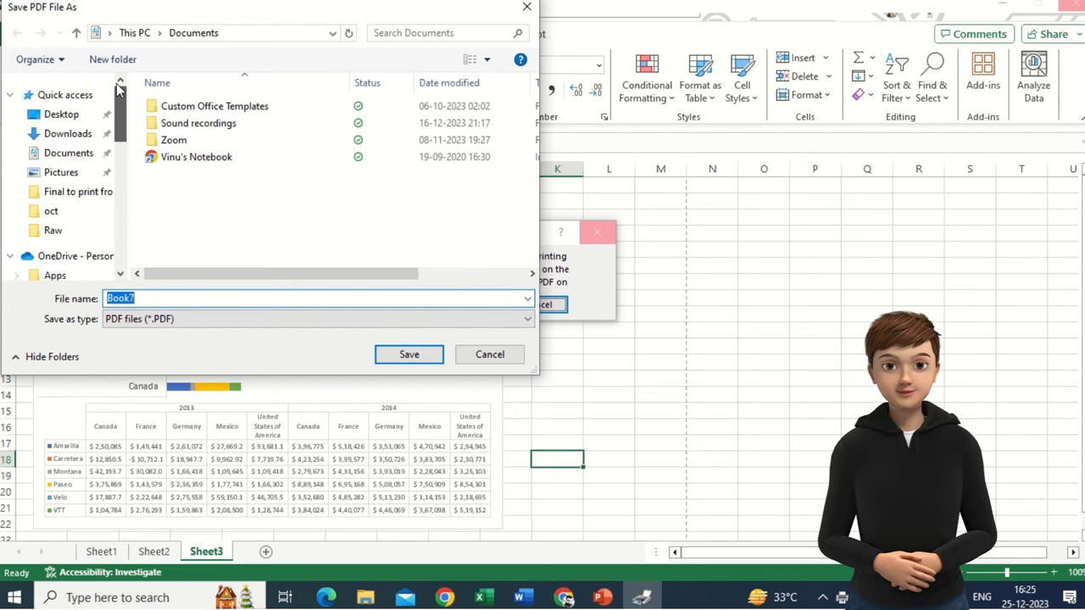
pyautogui.click(67, 133)
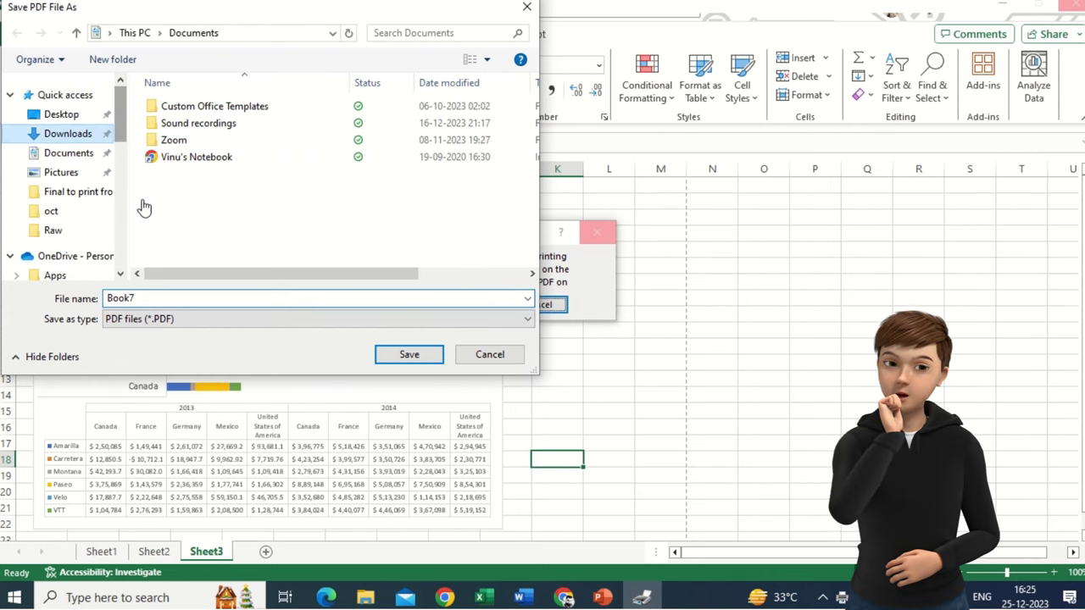
pyautogui.doubleClick(181, 297)
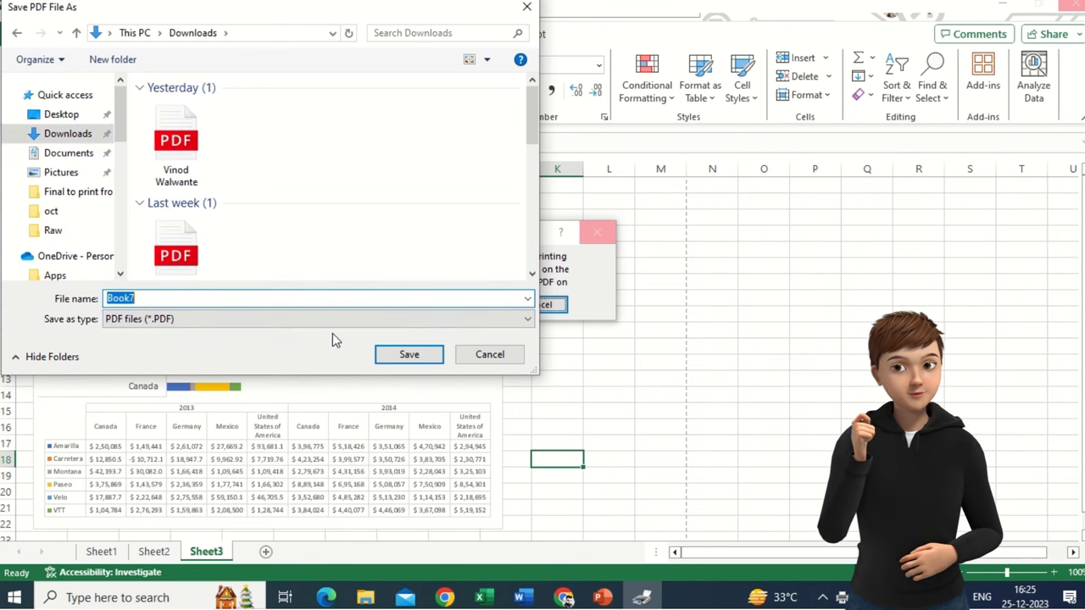
pyautogui.click(409, 355)
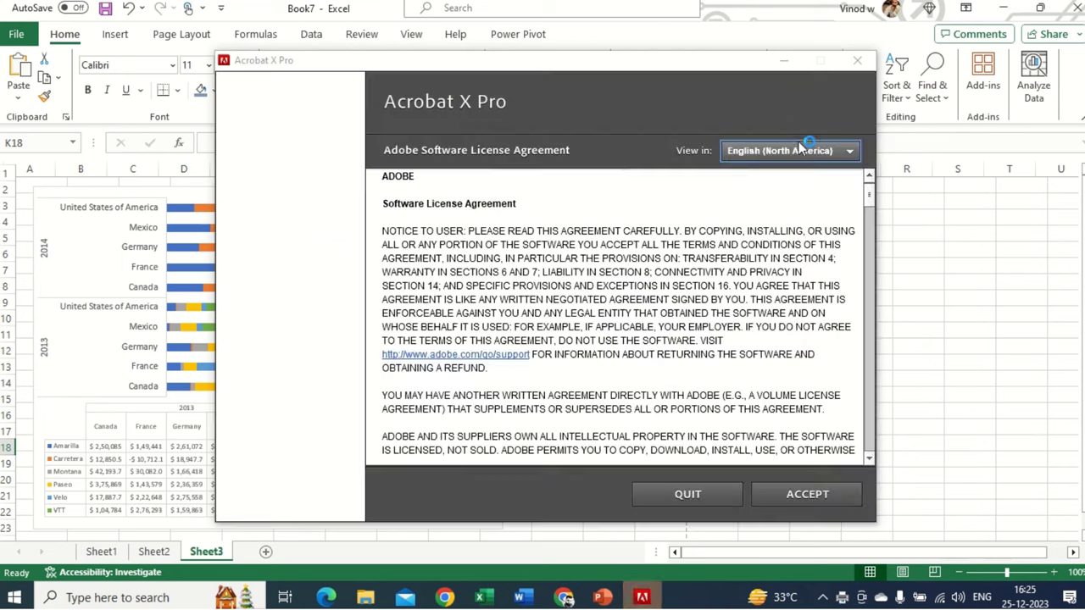
# - Accept the Acrobat X Pro licence agreement and switch to Microsoft Edge to review the exported Book7.pdf
pyautogui.click(804, 498)
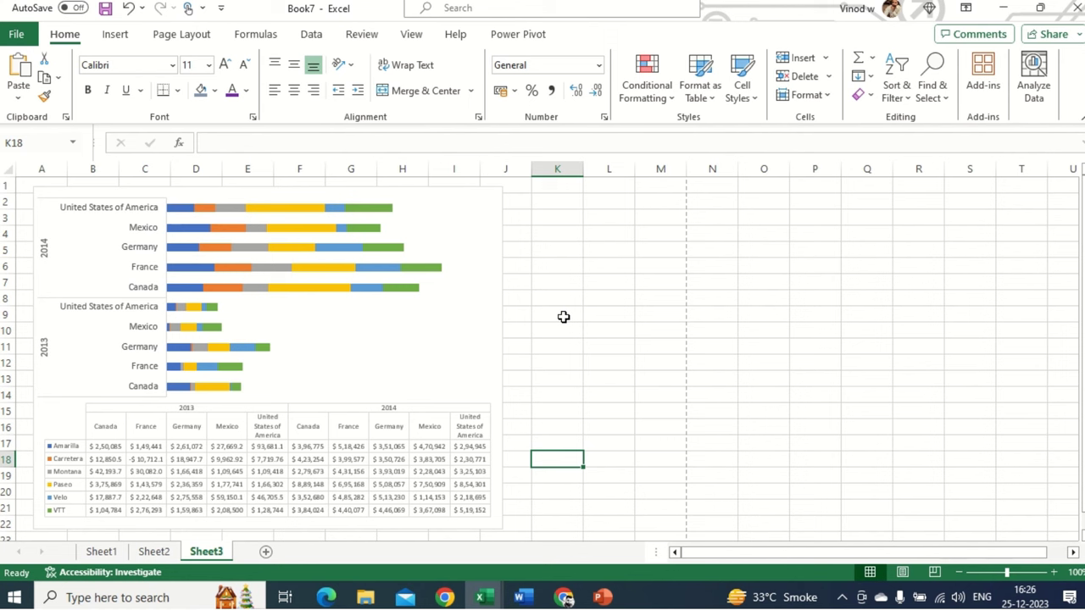
pyautogui.hotkey('alt', 'Tab')
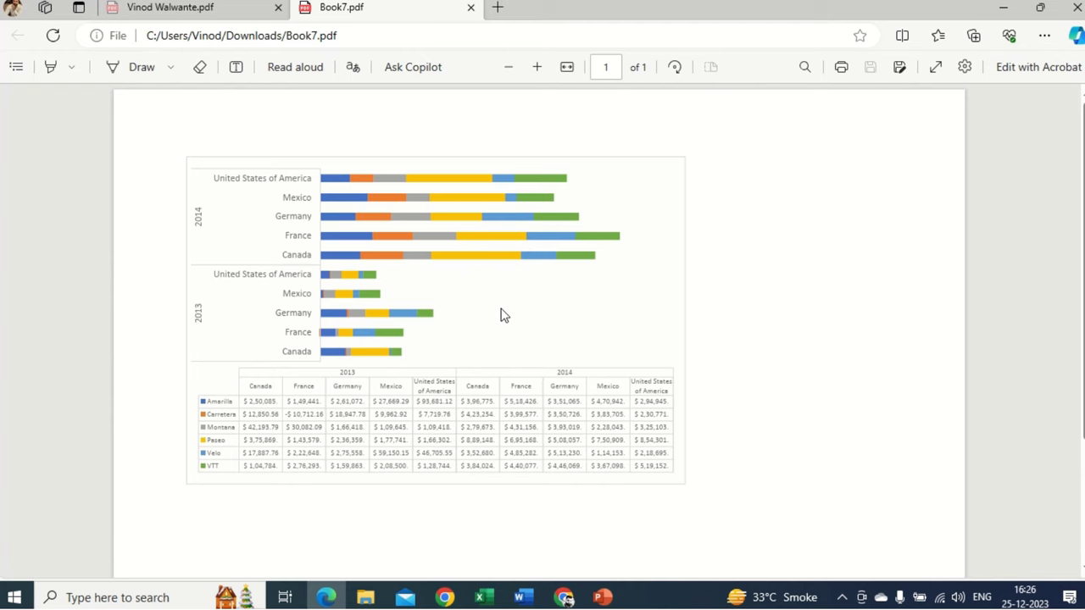
pyautogui.scroll(-2, 501, 305)
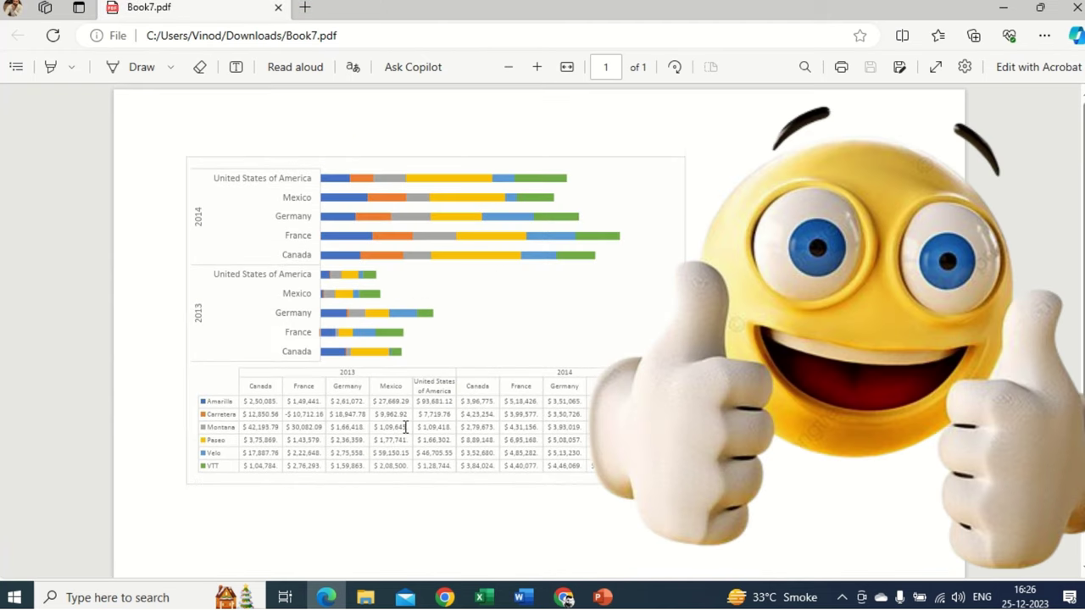